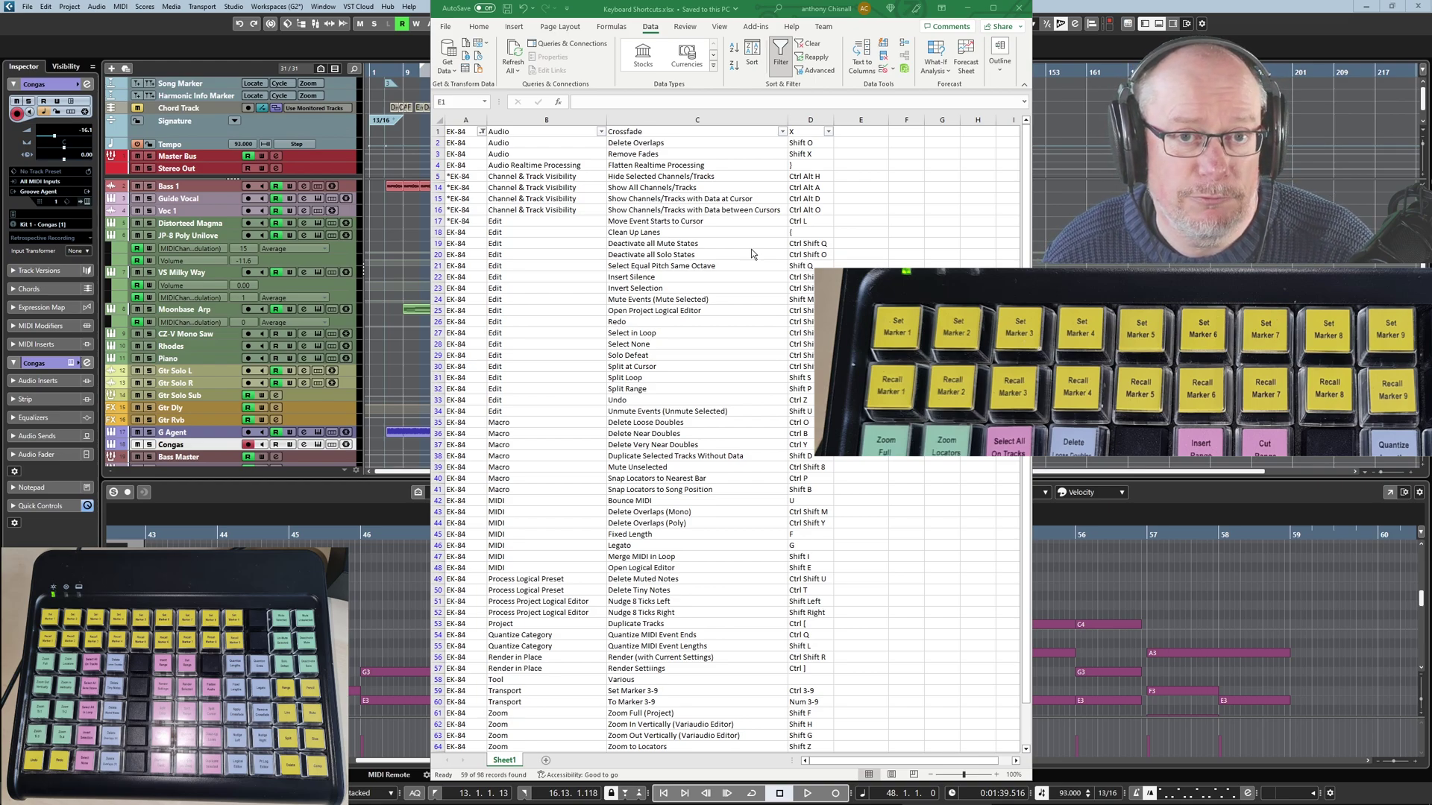
- Hide the spreadsheet and add a marker with description '5' at bar 52
click(967, 7)
click(583, 72)
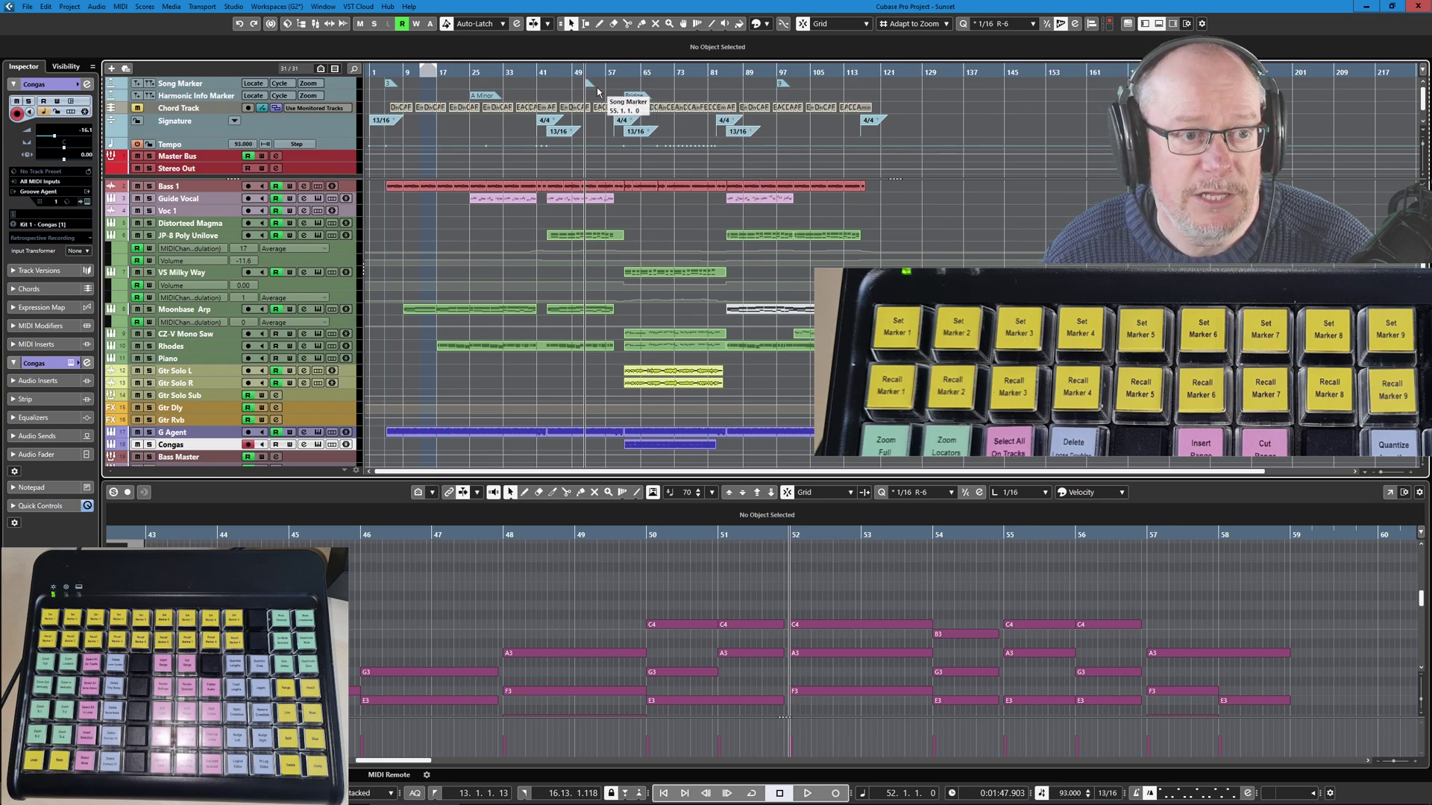
key(Insert)
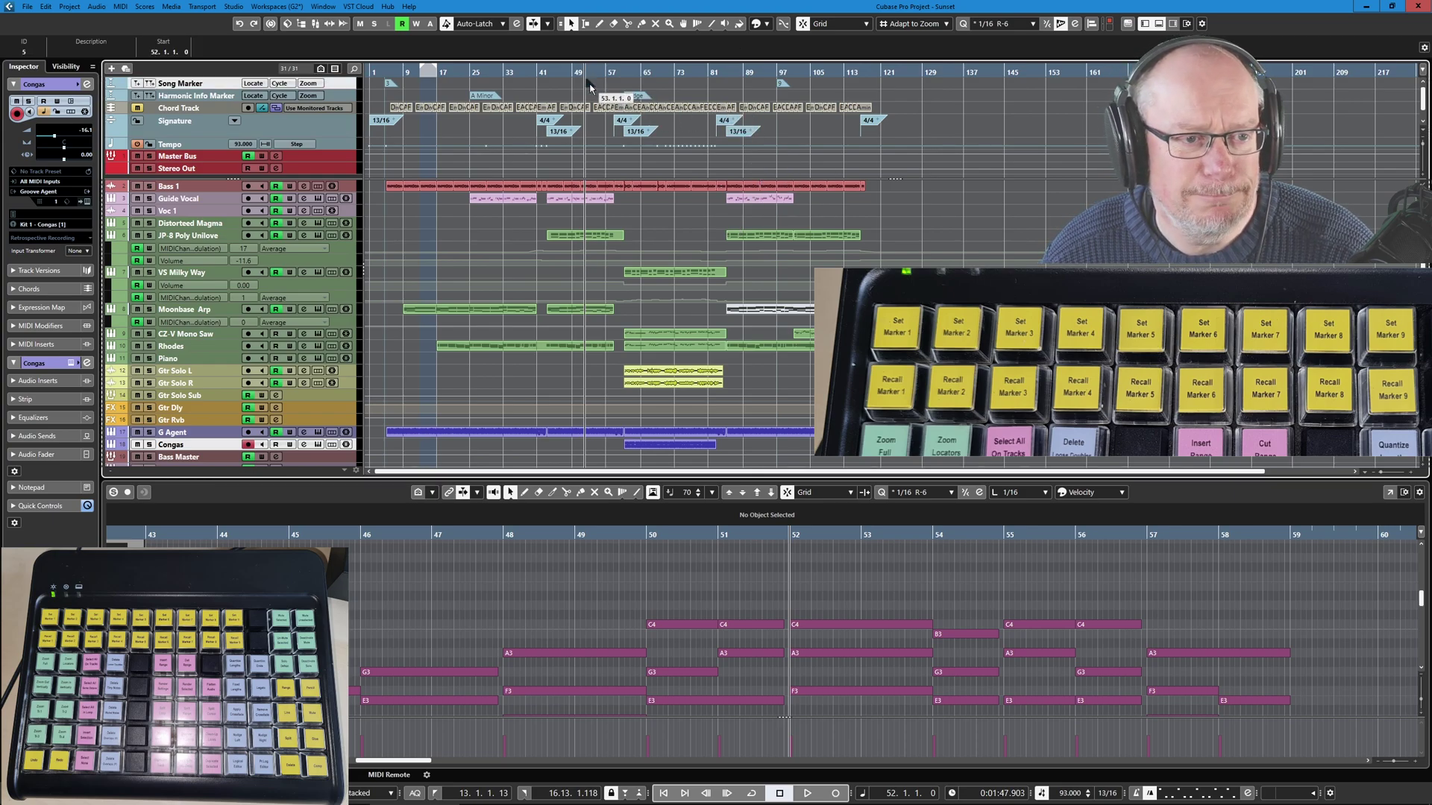
click(94, 50)
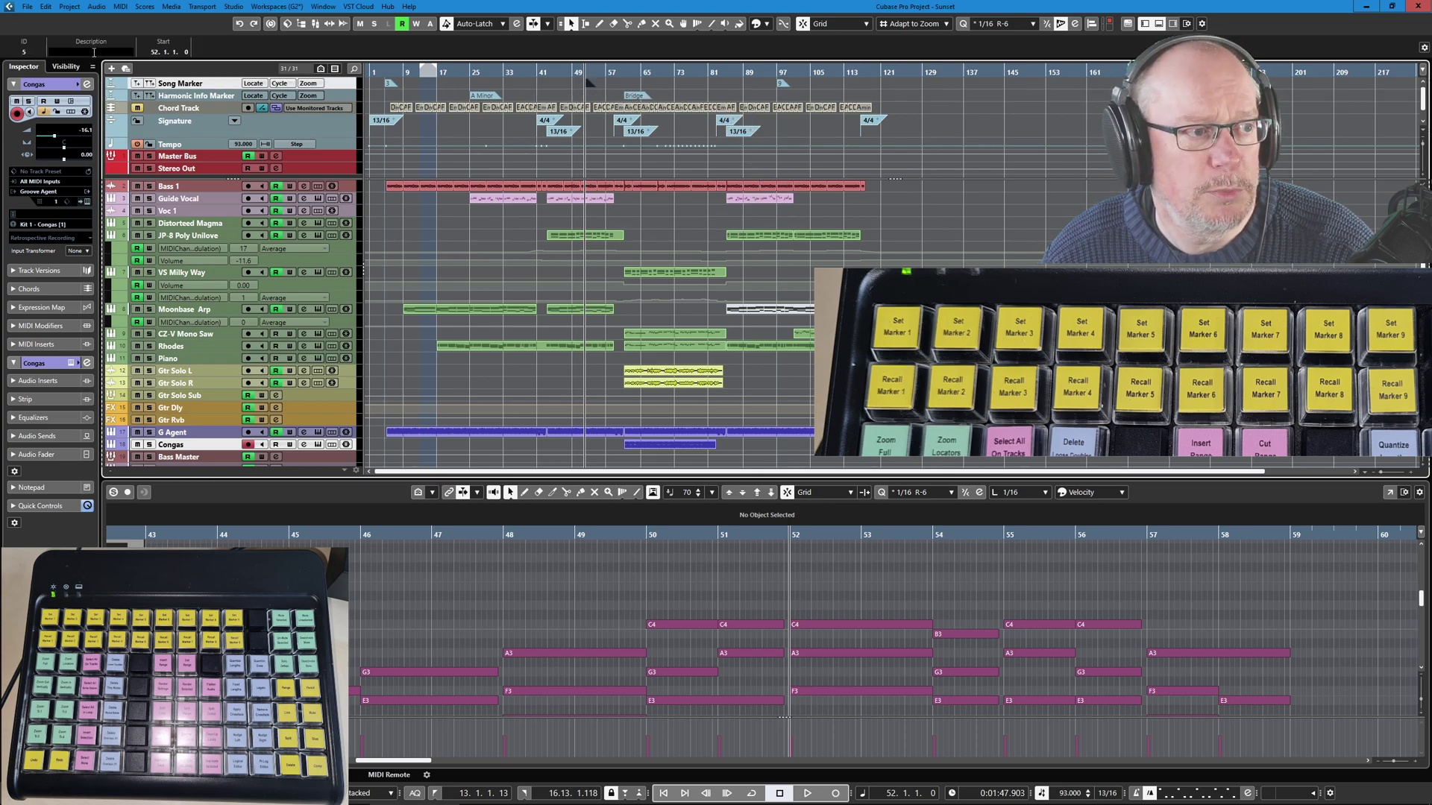
text(5)
key(Return)
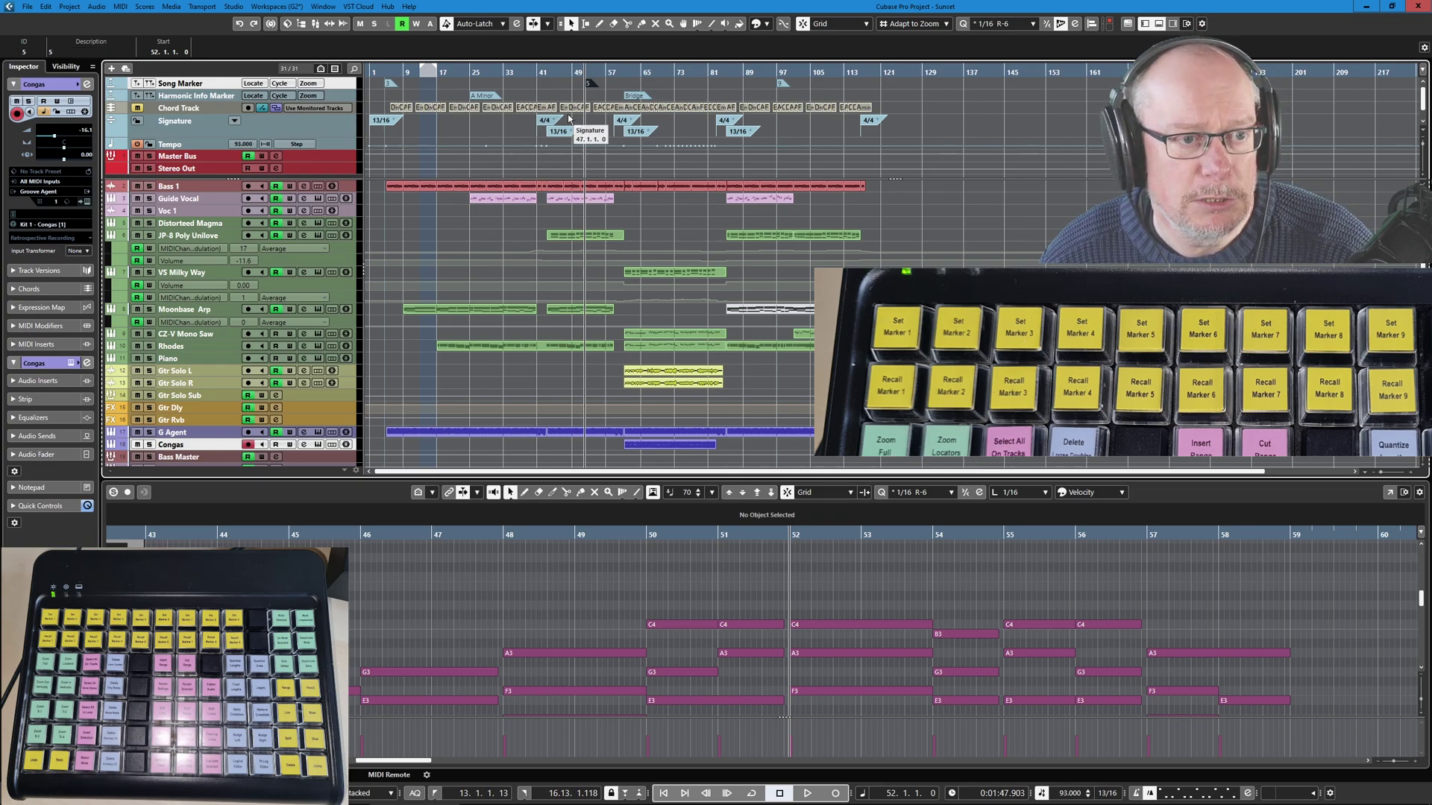
- Jump from bar 70 back to marker 5, then move near the song start and zoom in
click(662, 75)
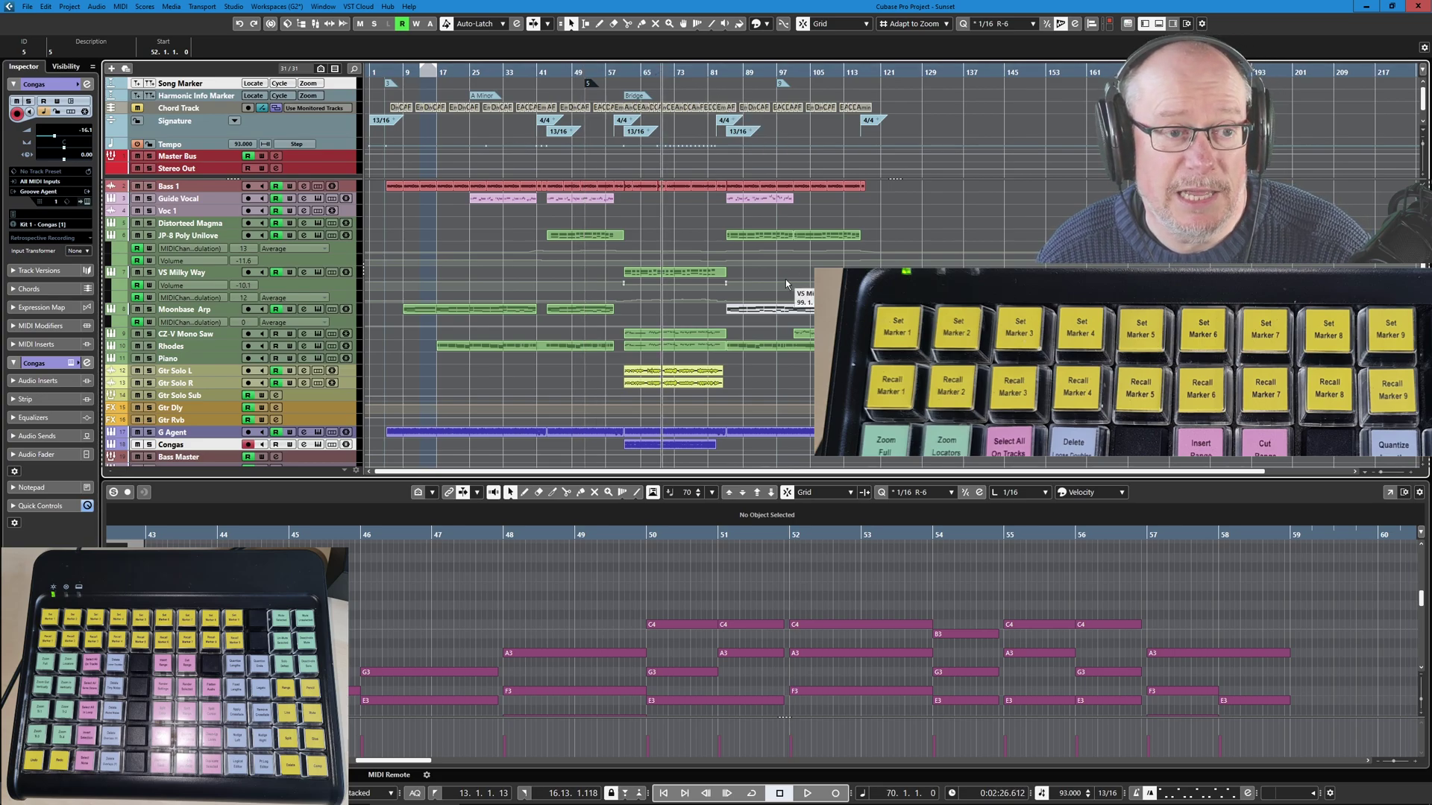
key(KP_5)
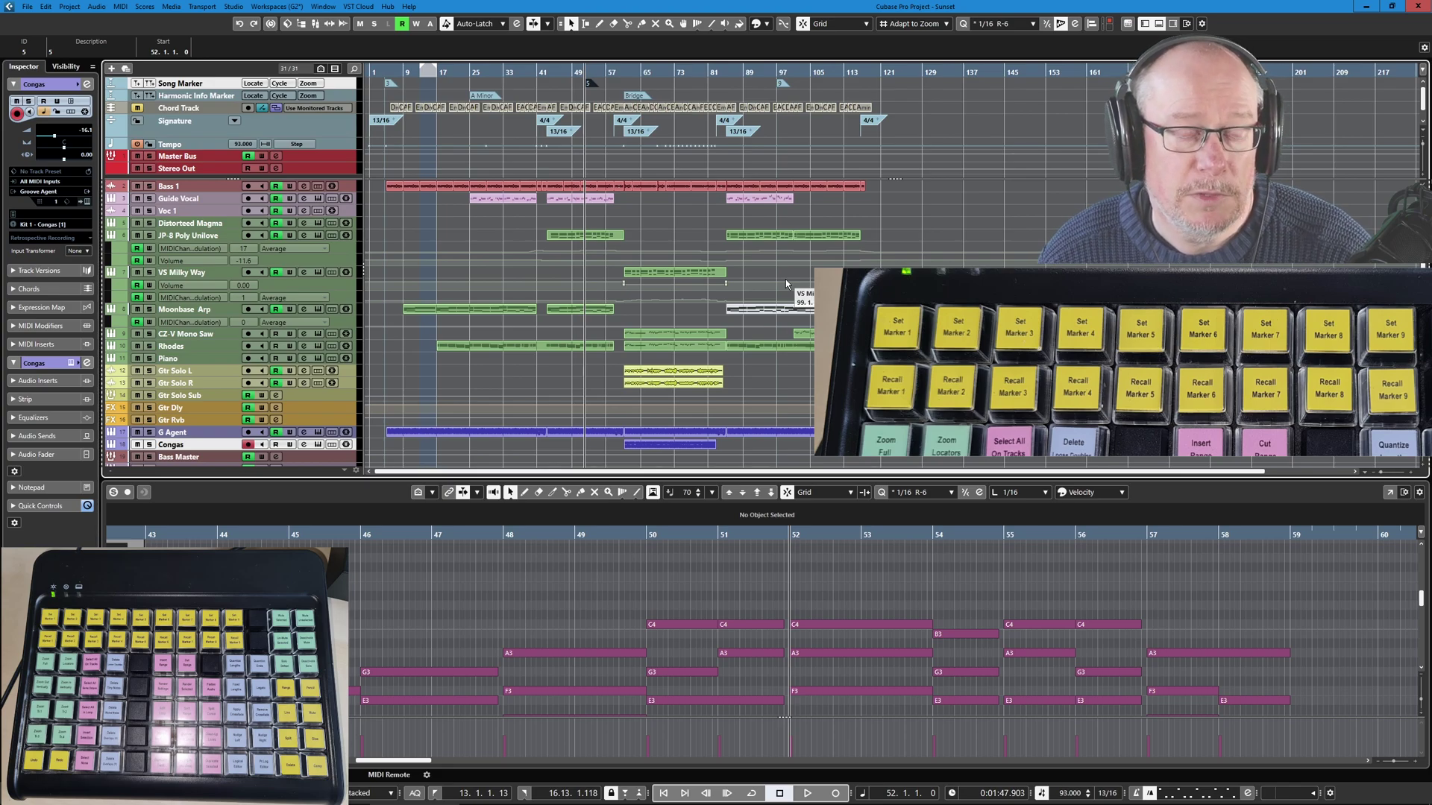
click(382, 91)
key(h)
key(h)
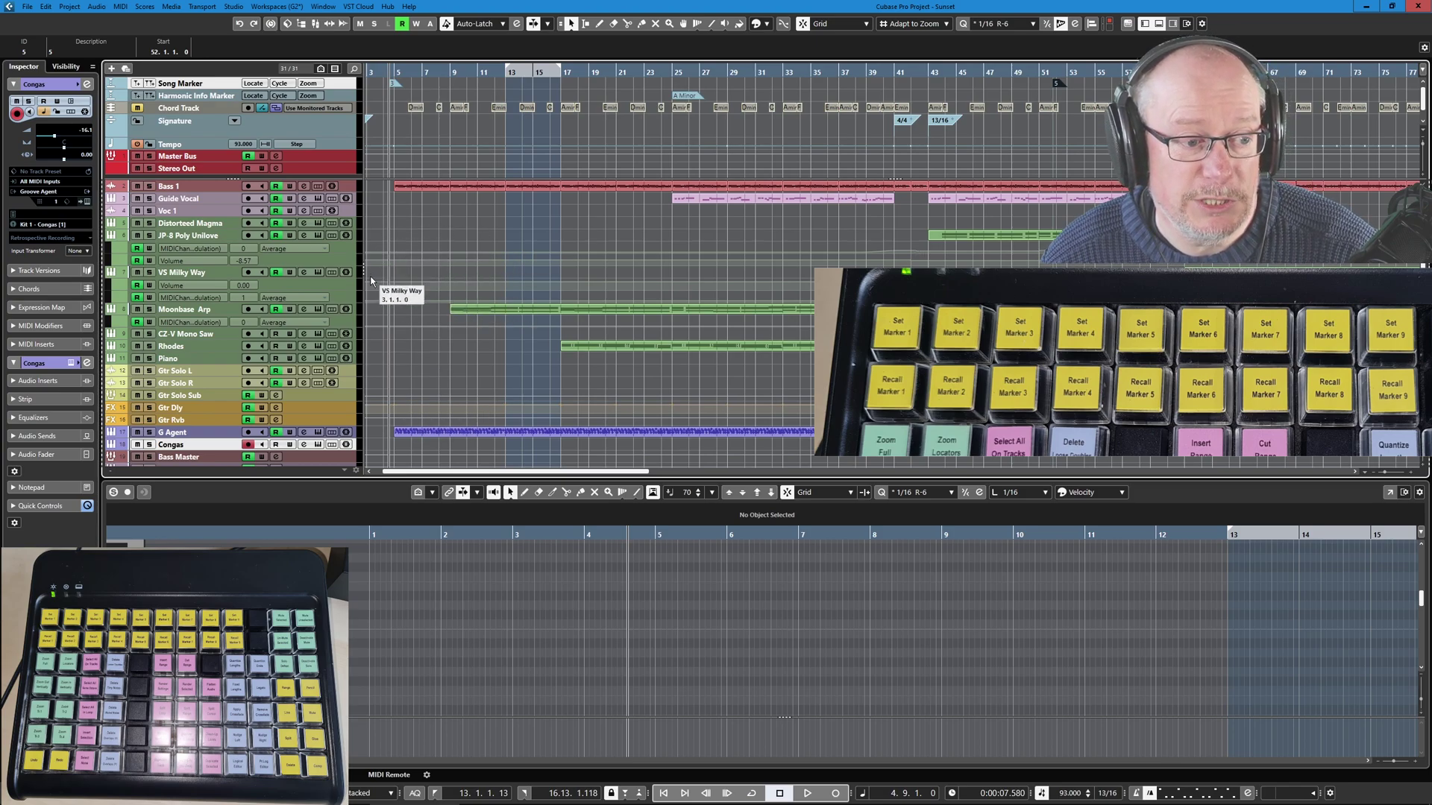
- Zoom further into the opening bars, play from near bar 5, then Zoom Full to the whole song
key(h)
key(h)
key(h)
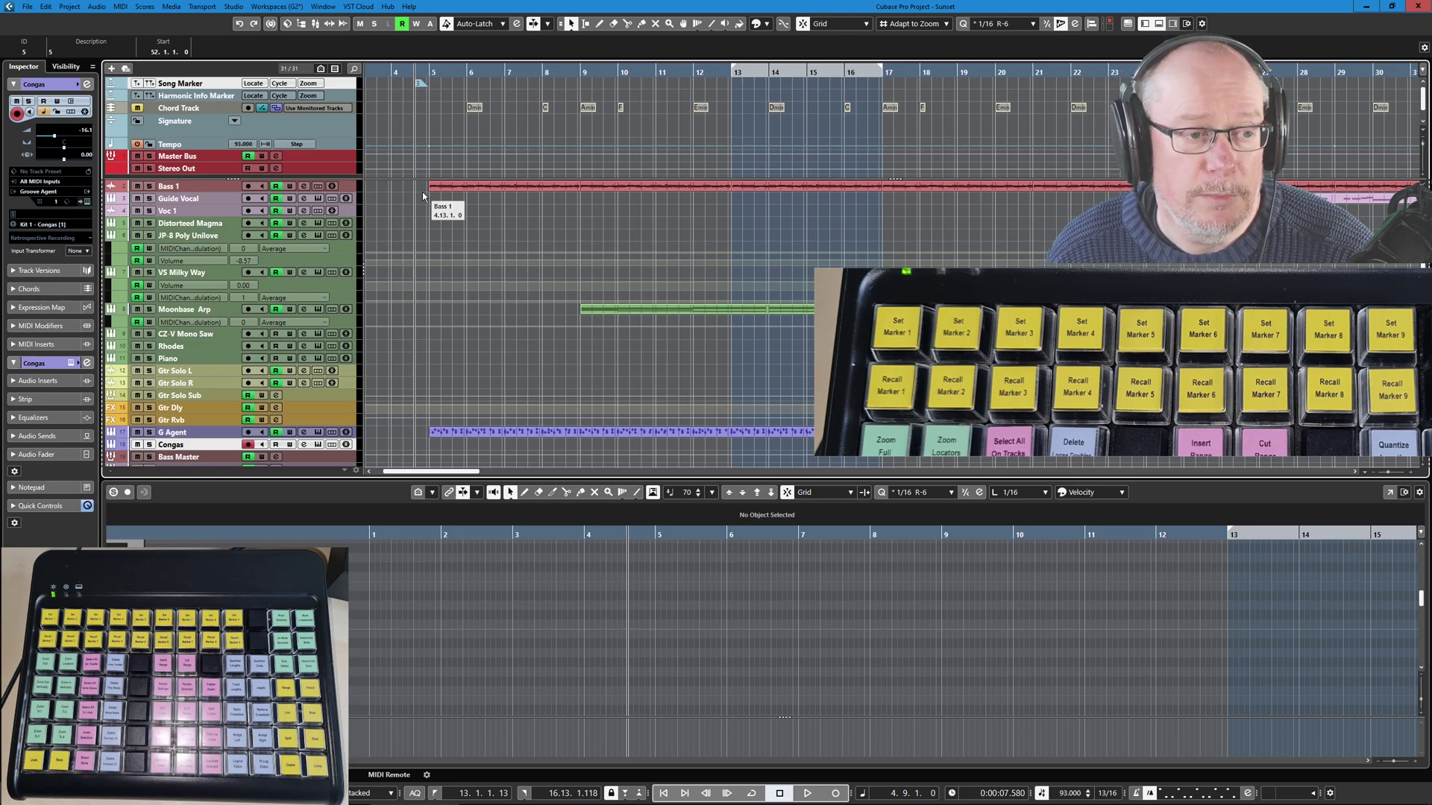
key(space)
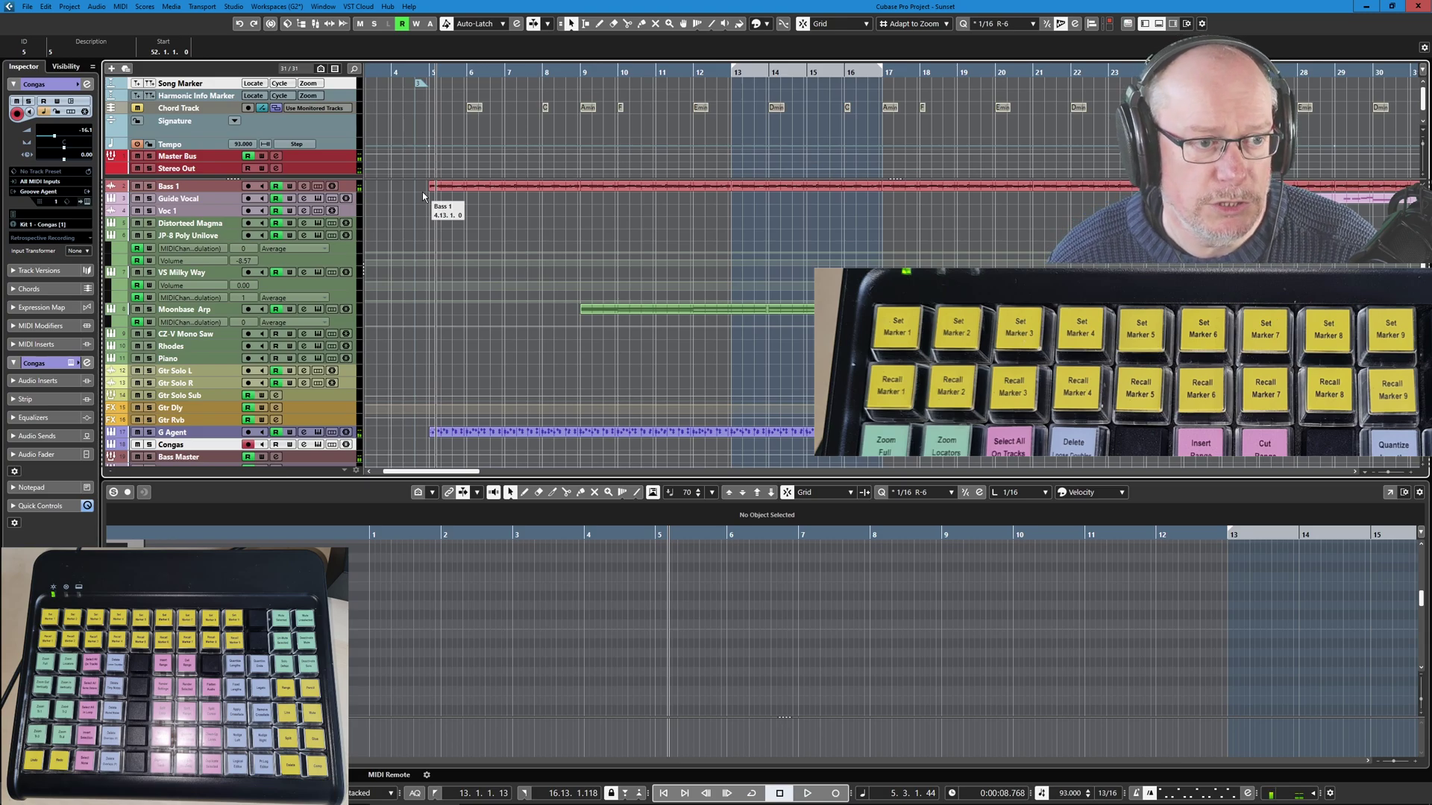
key(shift+f)
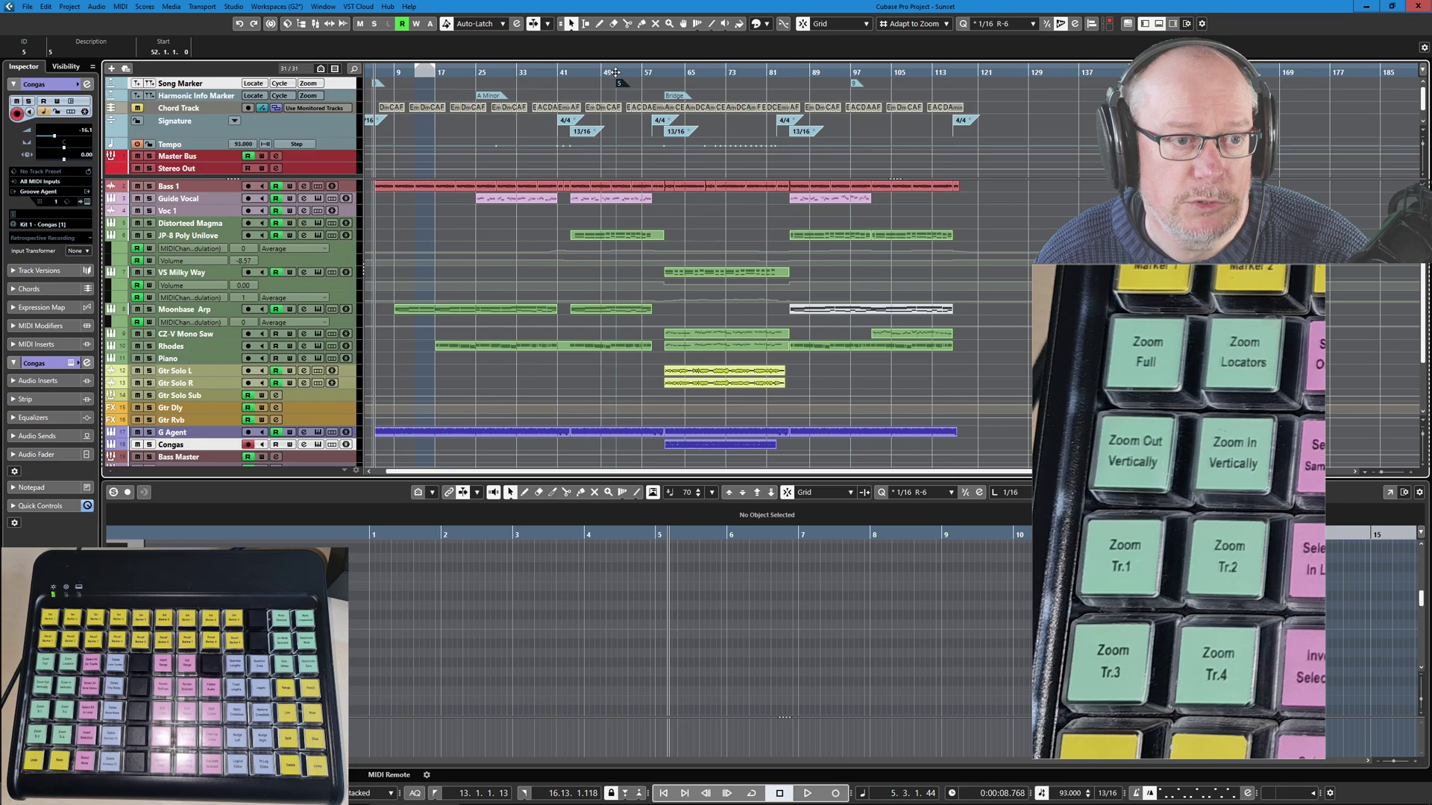
- Set the locators to bars 53–70 and zoom the arrangement to that range
drag(623, 70, 708, 70)
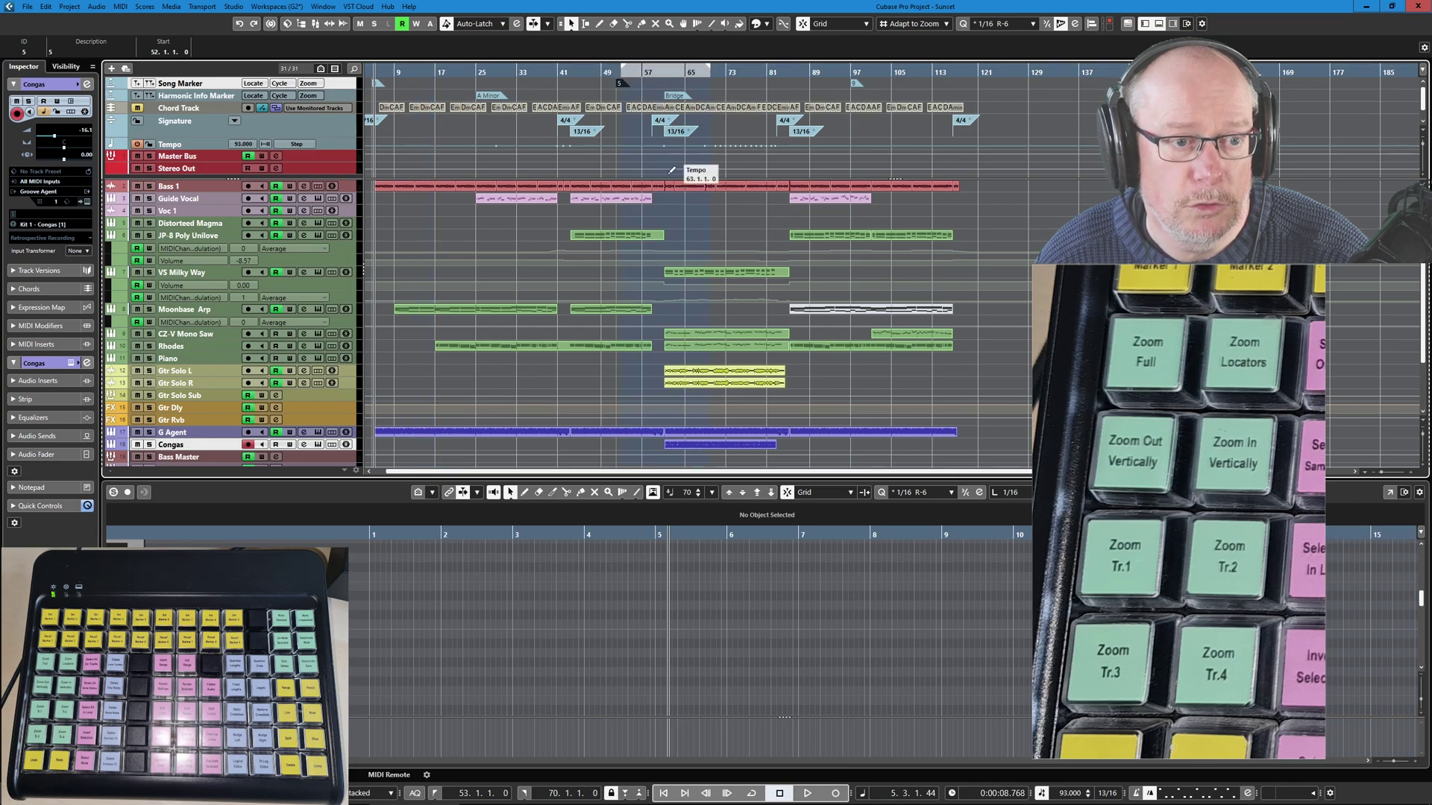
click(668, 222)
key(shift+z)
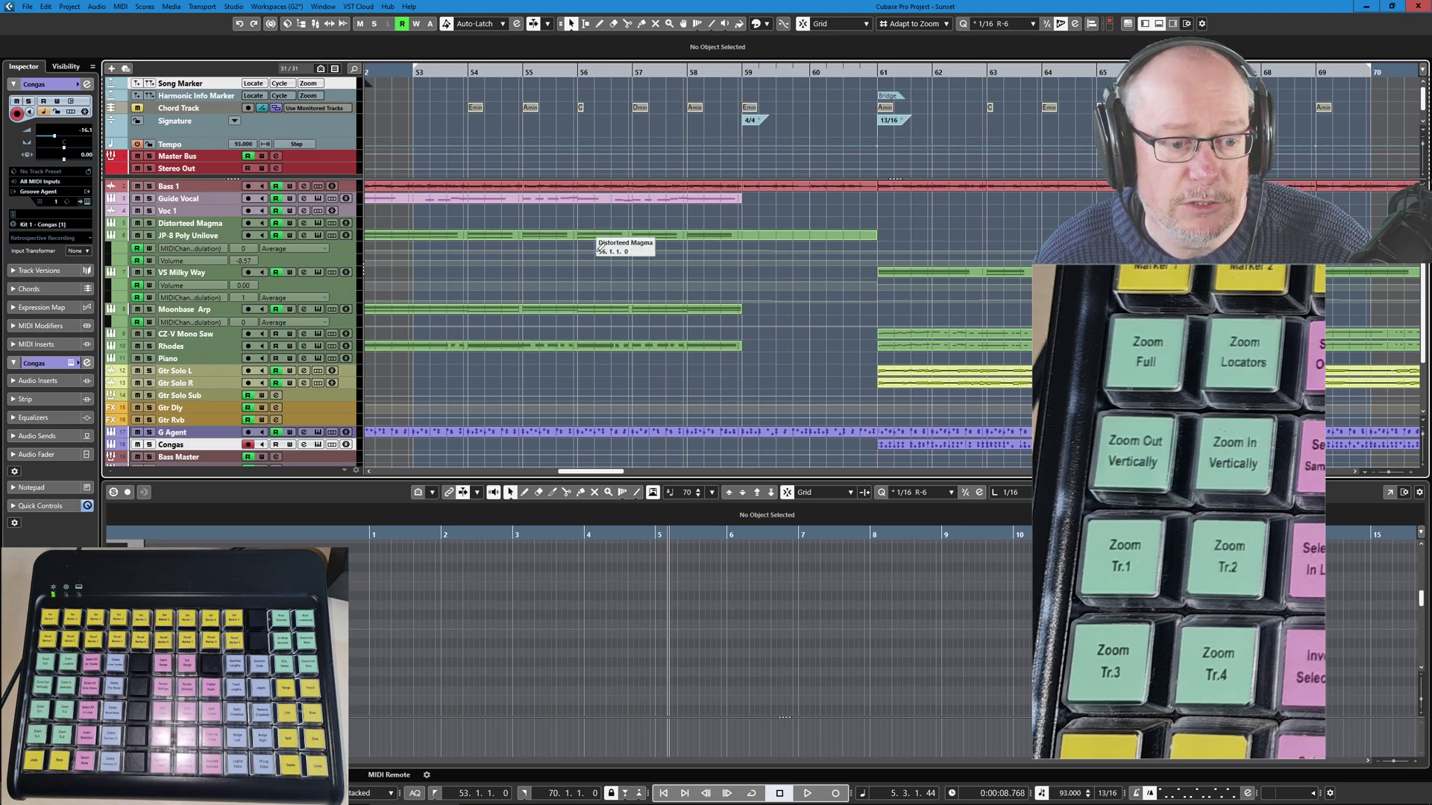
- Zoom the lower Key Editor to the locator range, then Zoom Full in the arrangement
click(365, 502)
key(shift+z)
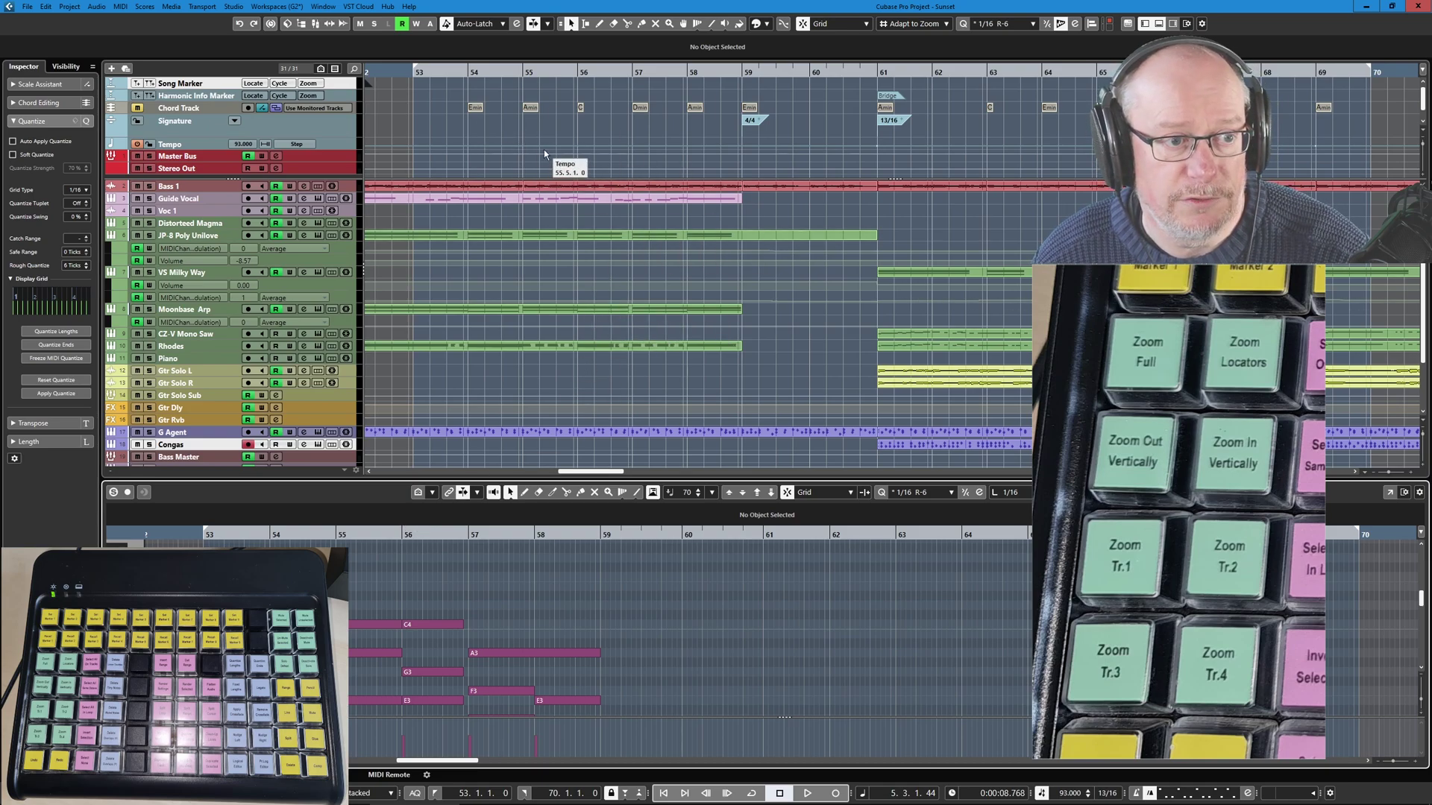
click(567, 179)
key(shift+f)
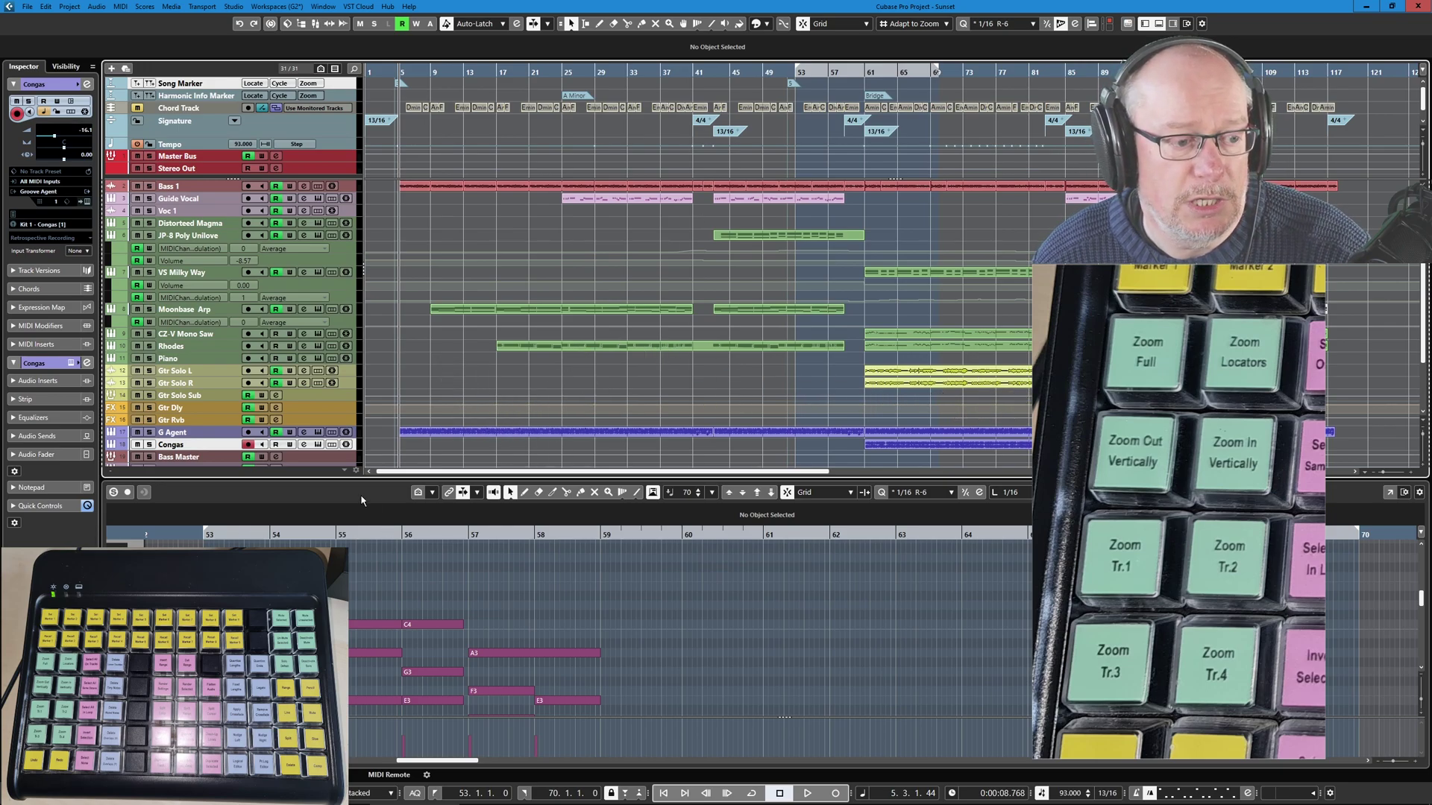
- Open the Bass 1-03 take in the lower Sample Editor and scroll its VariAudio pitch view
click(577, 192)
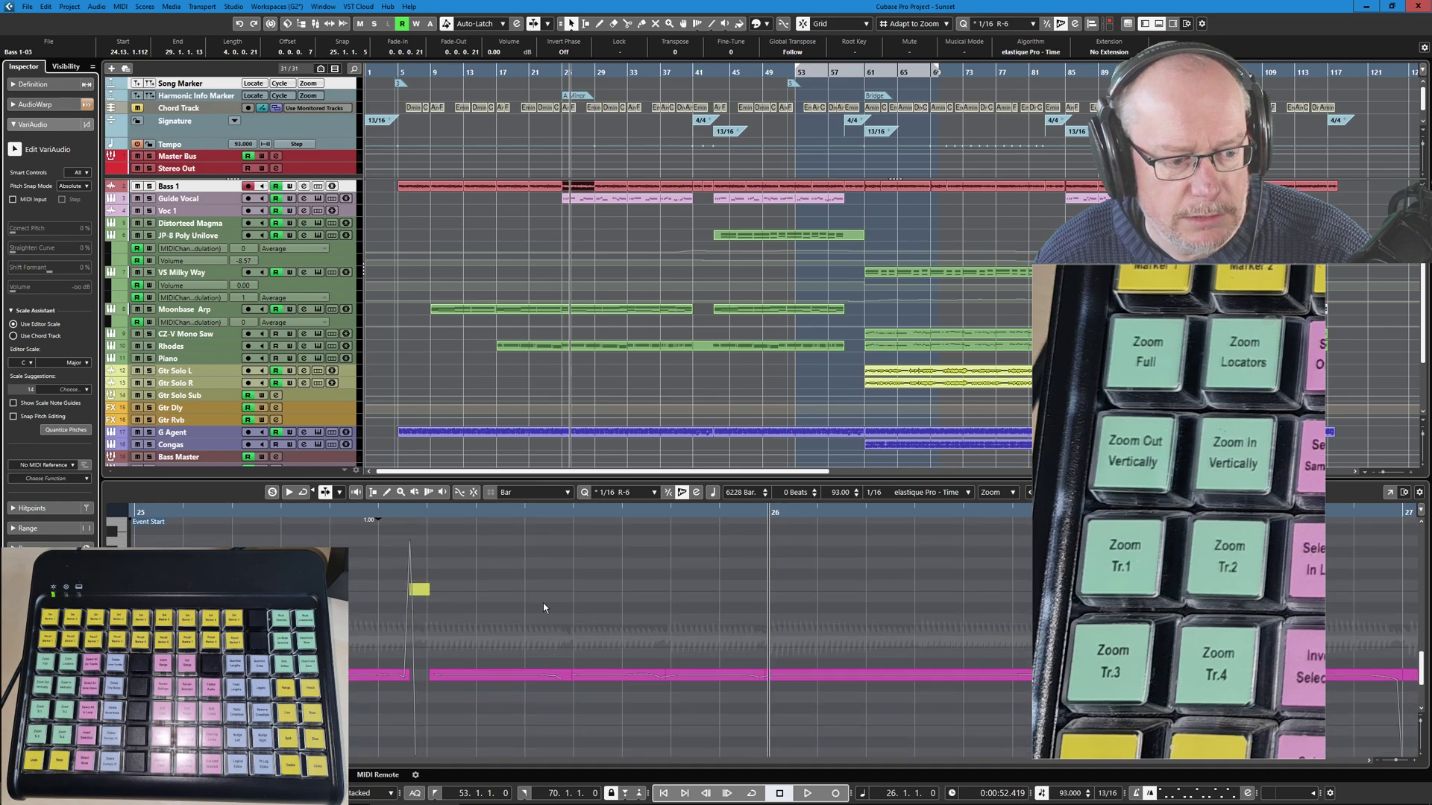
scroll(508, 612, up, 4)
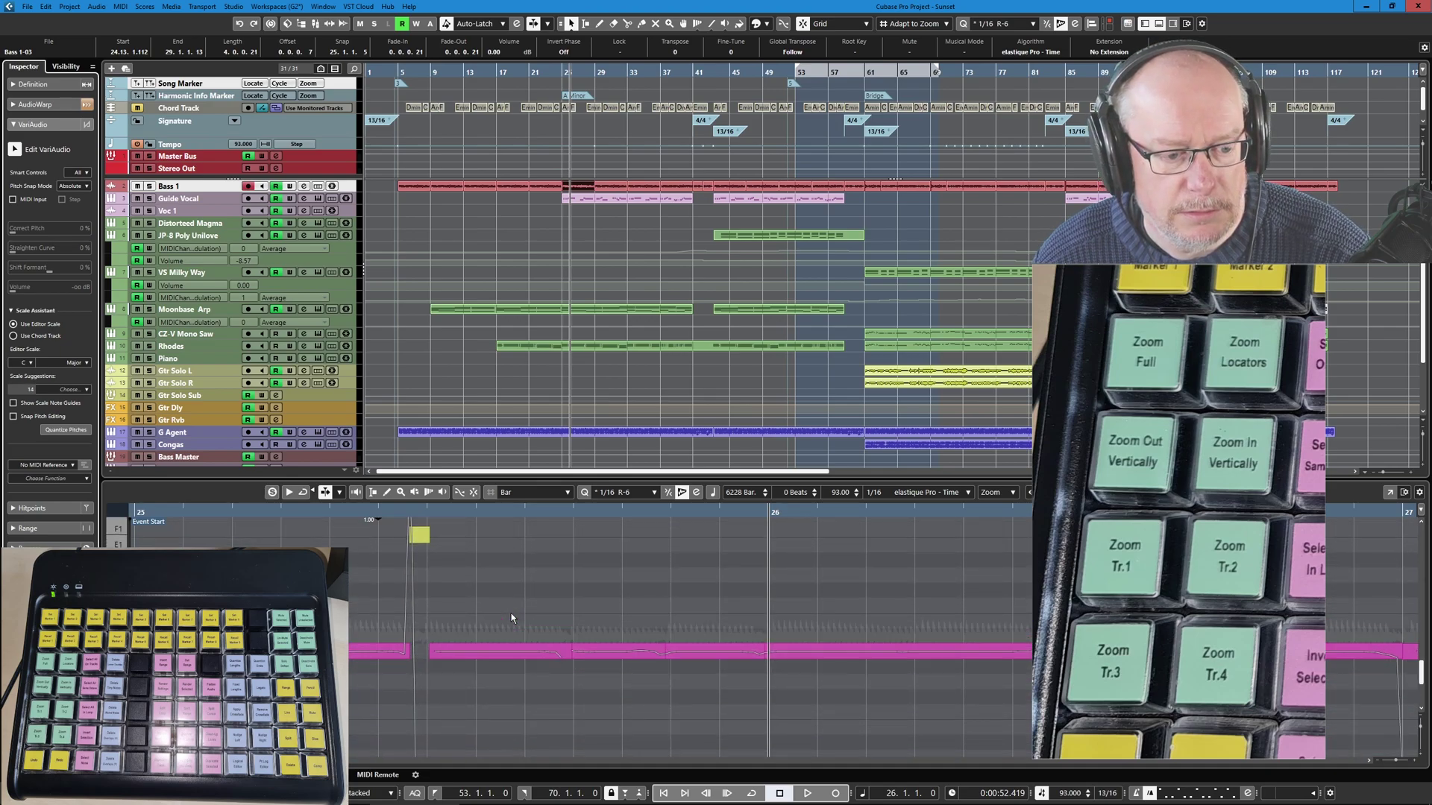
scroll(604, 630, up, 6)
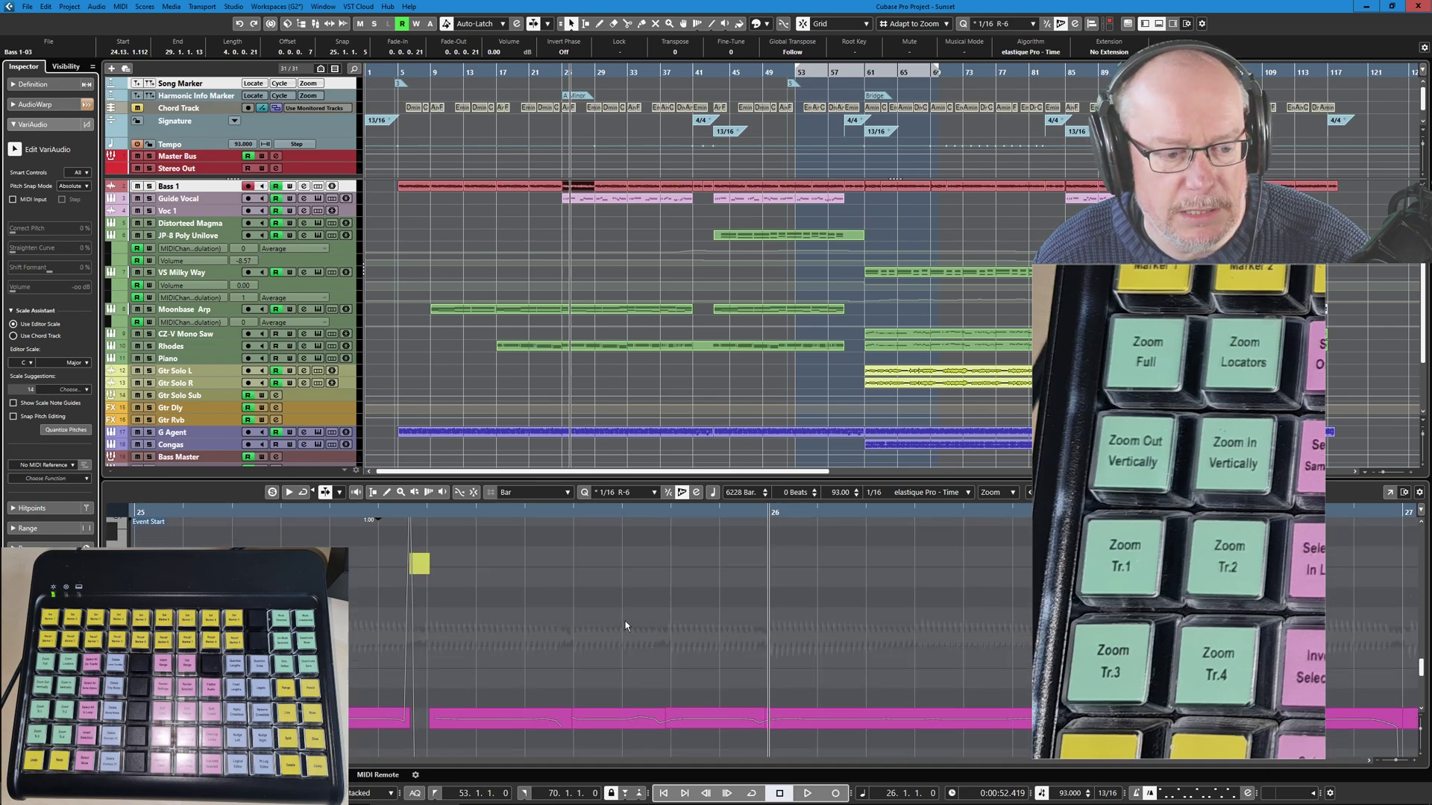
scroll(626, 625, down, 6)
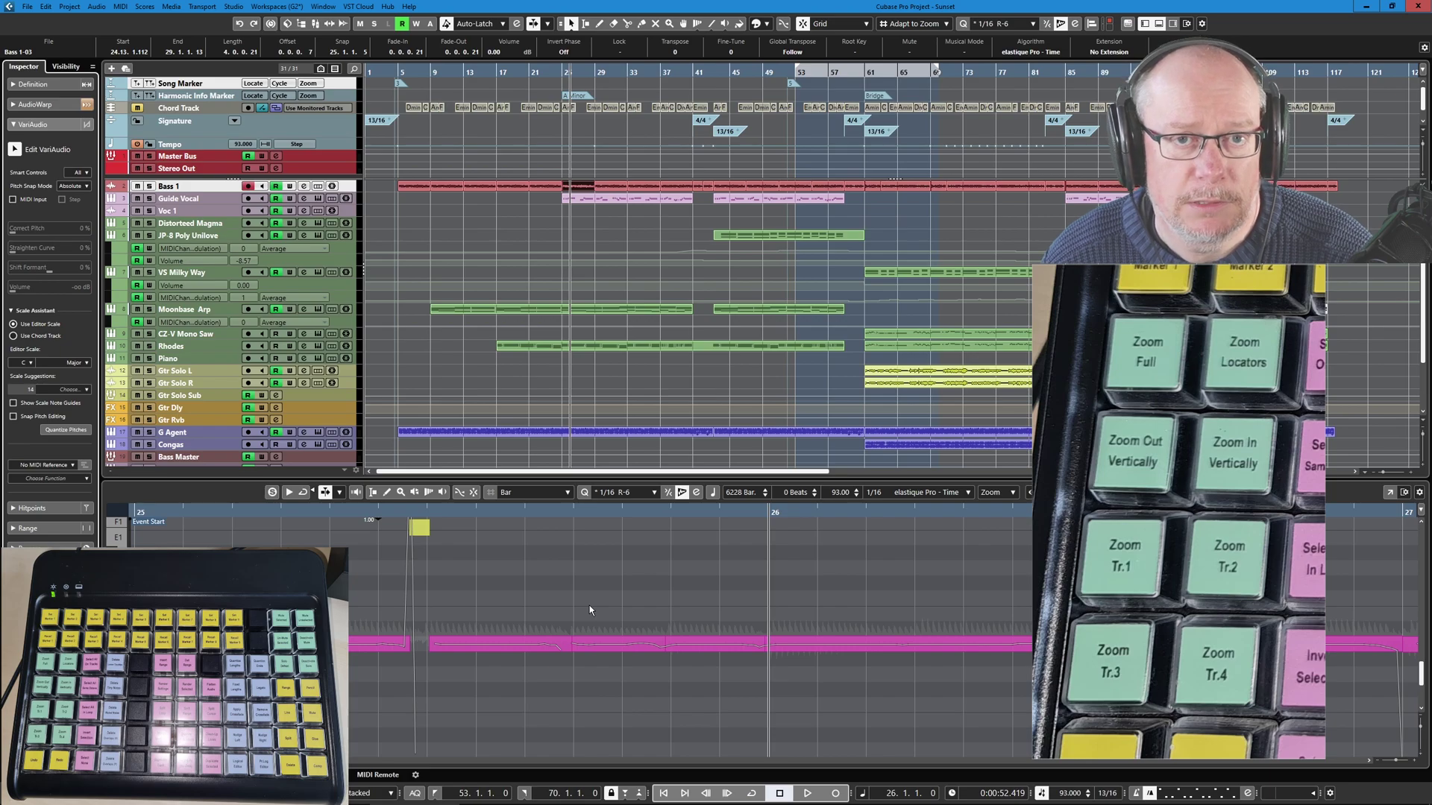
key(alt+Tab)
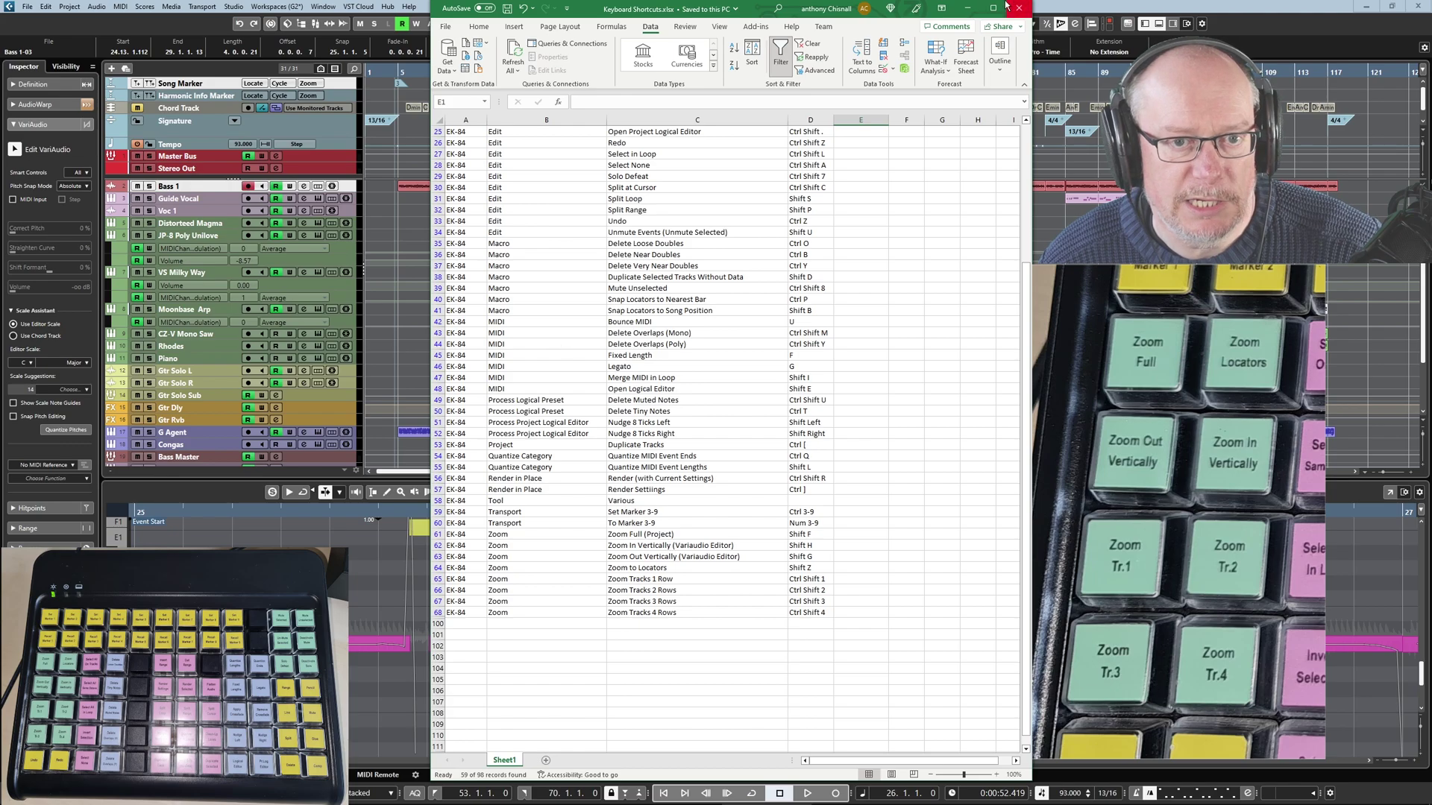
click(968, 7)
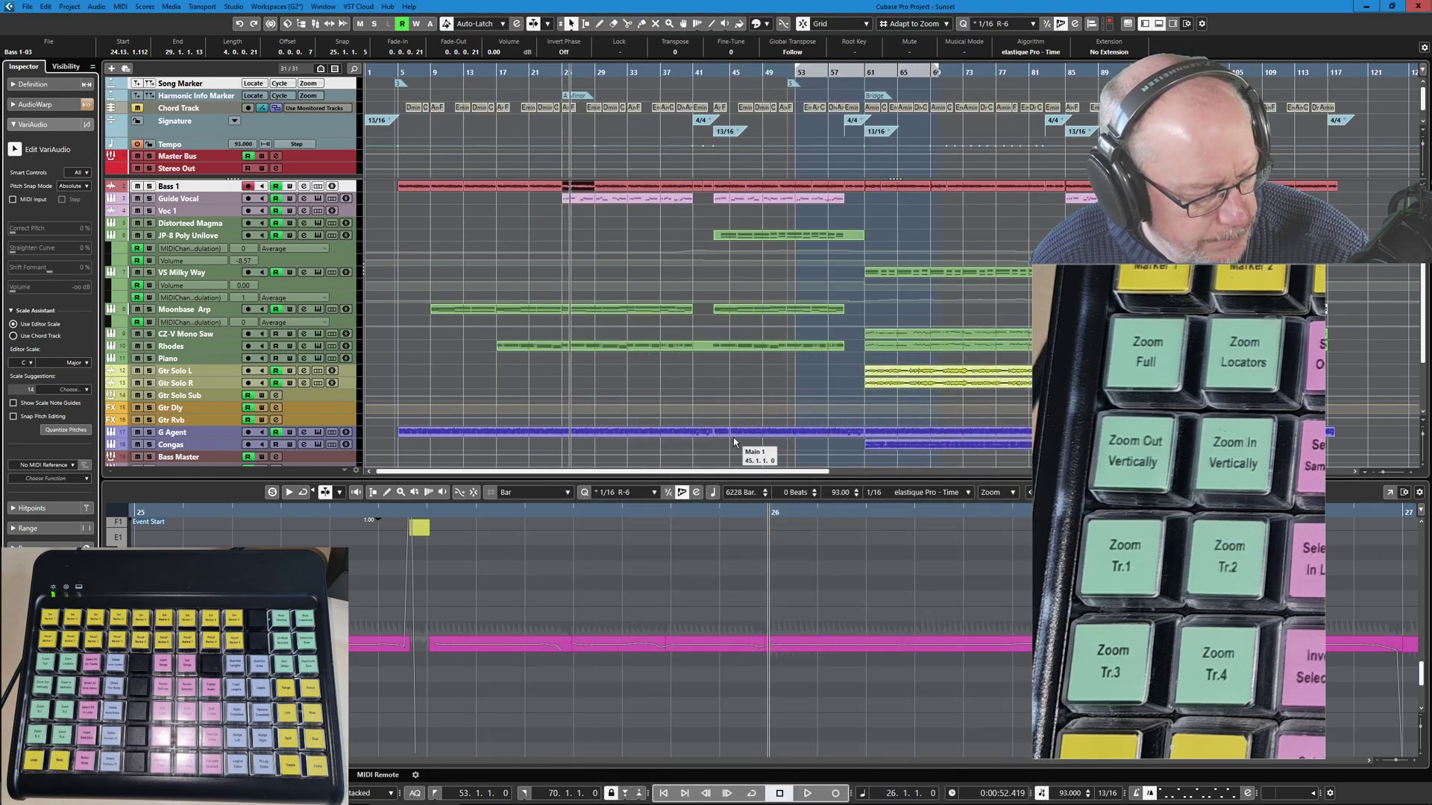
click(203, 346)
key(shift+h)
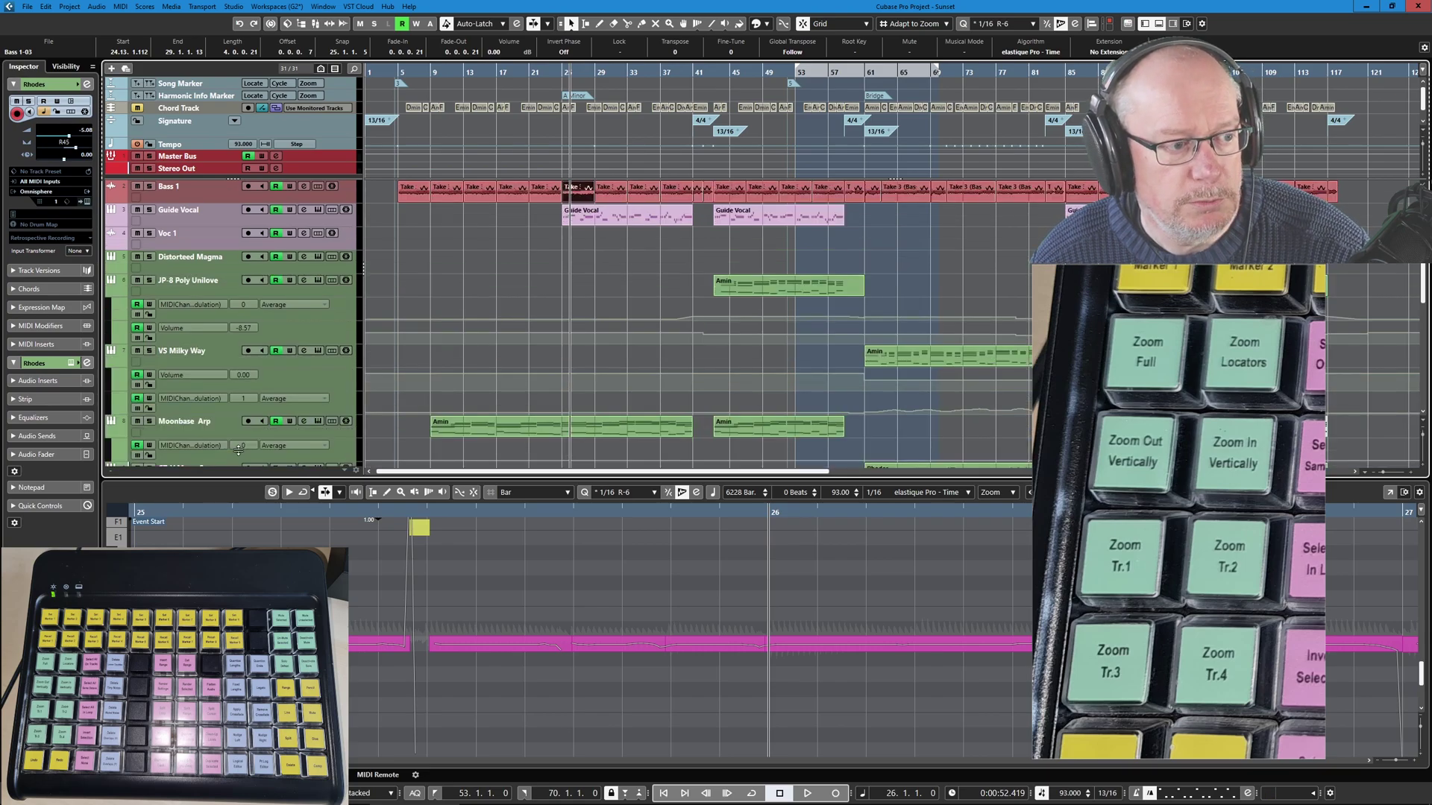
key(shift+h)
key(shift+h)
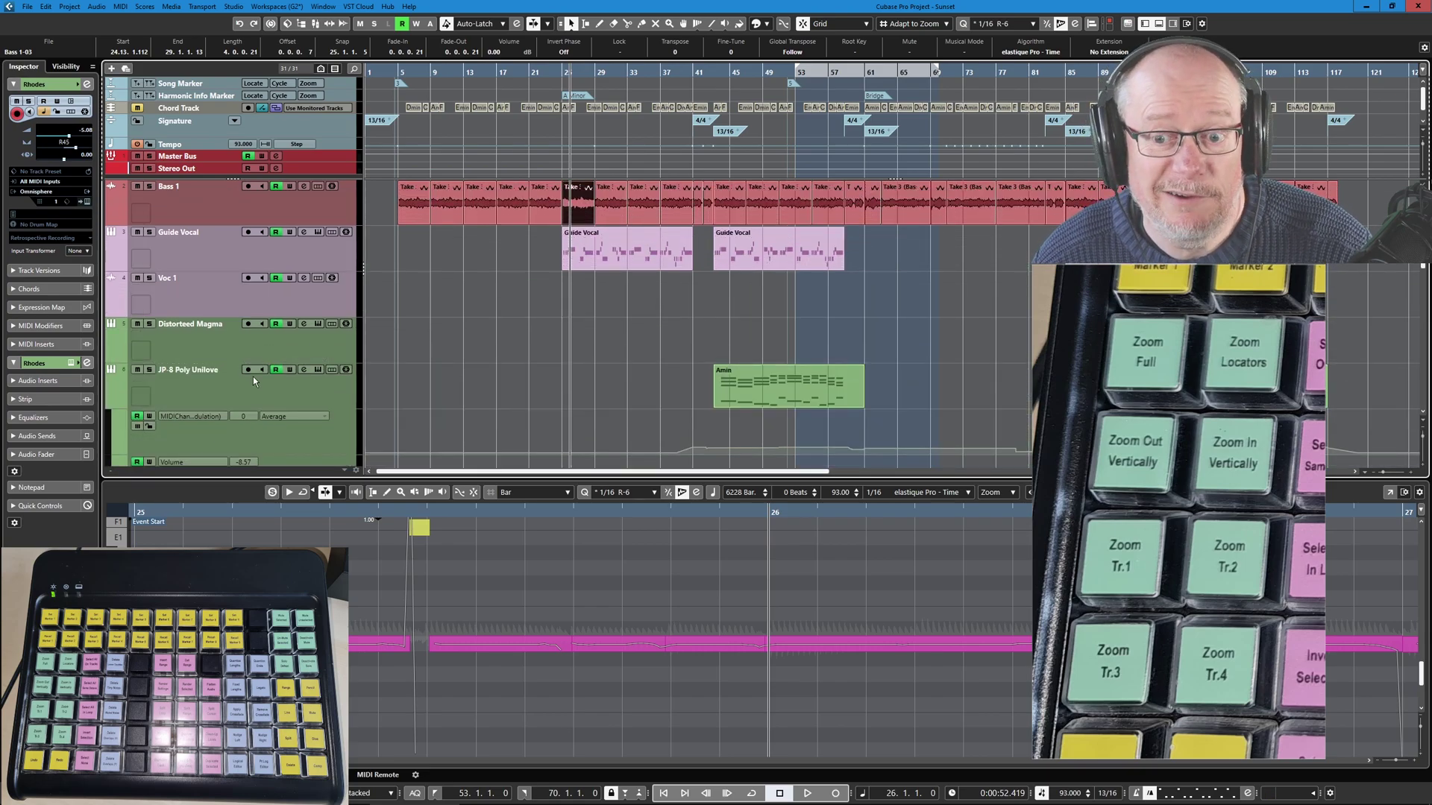
click(1424, 411)
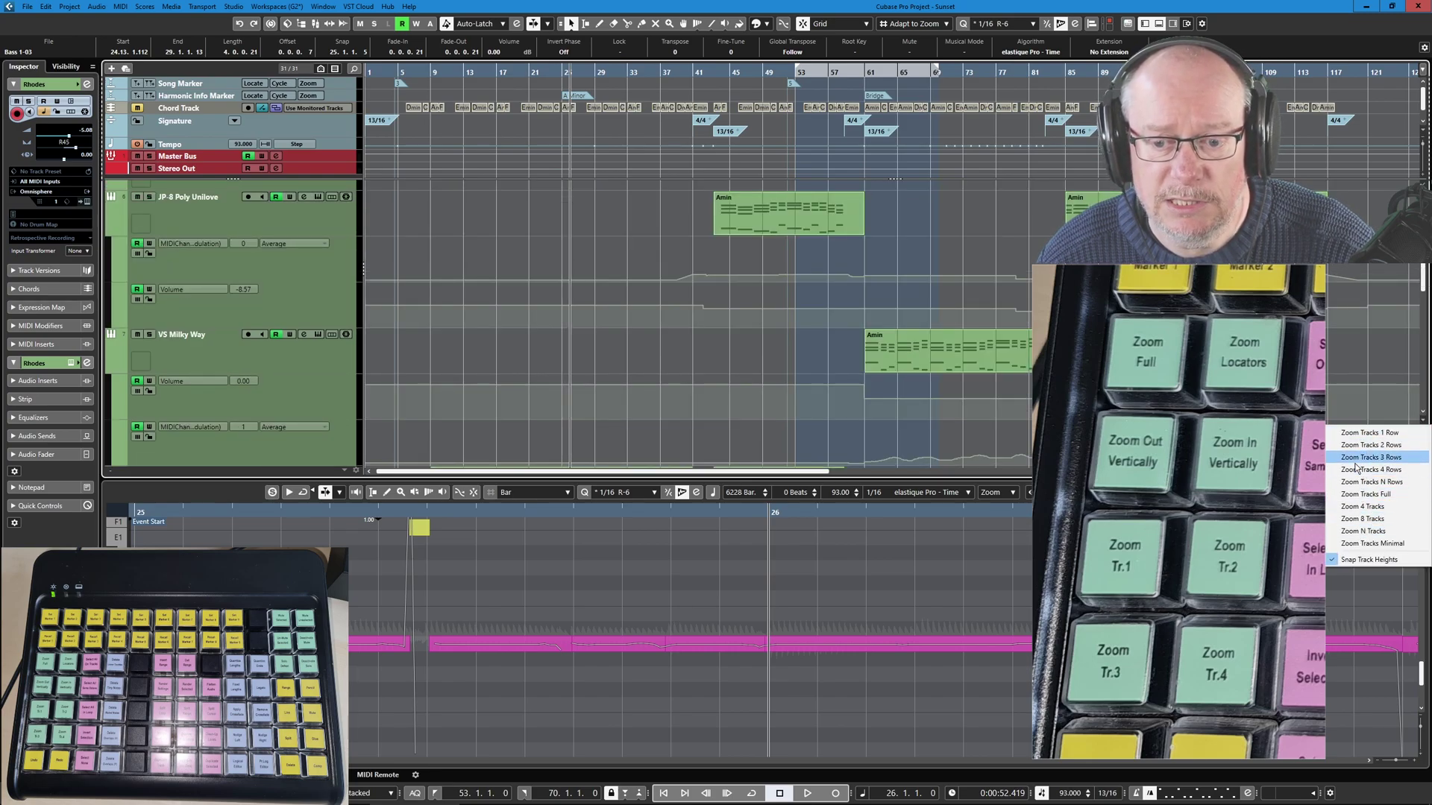
click(694, 353)
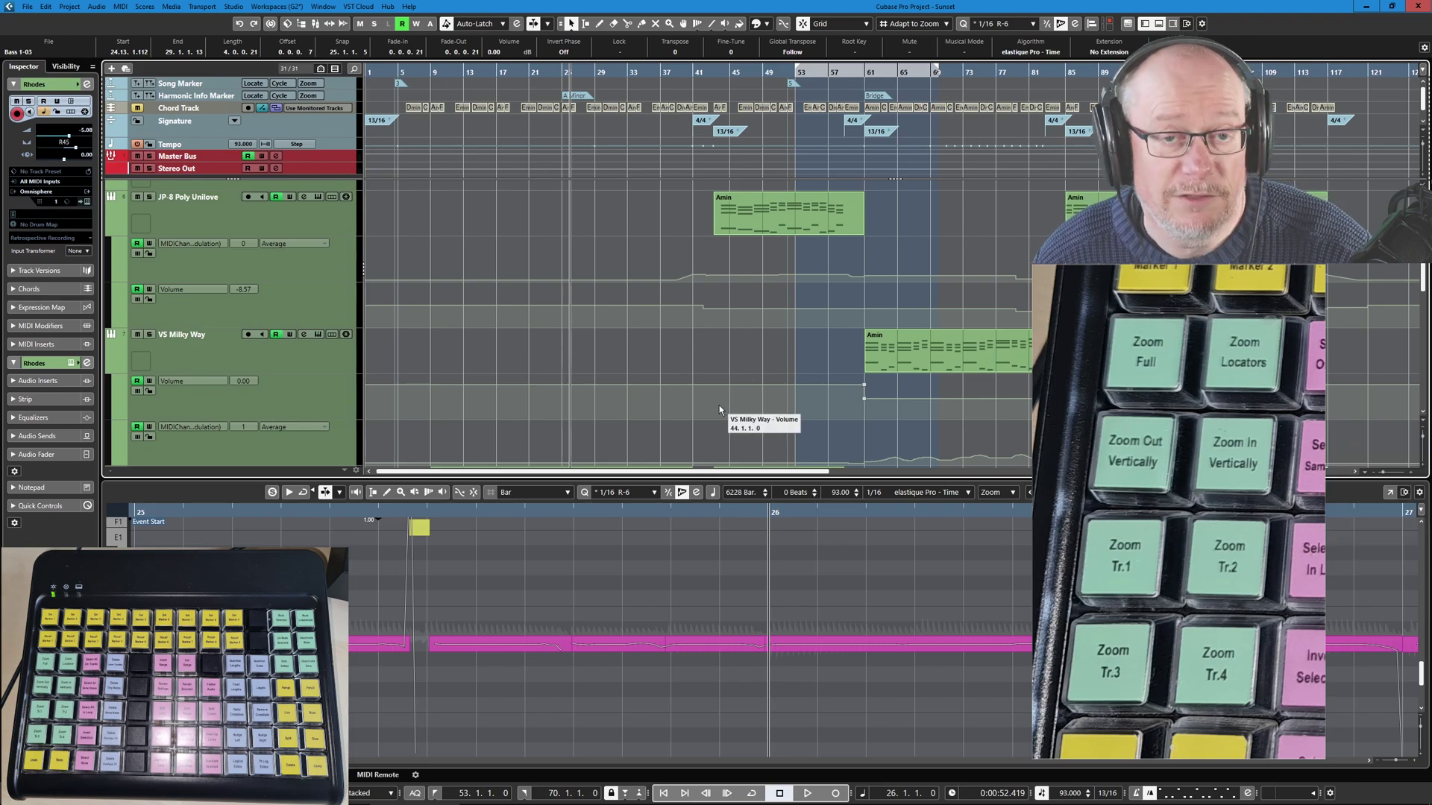
click(258, 312)
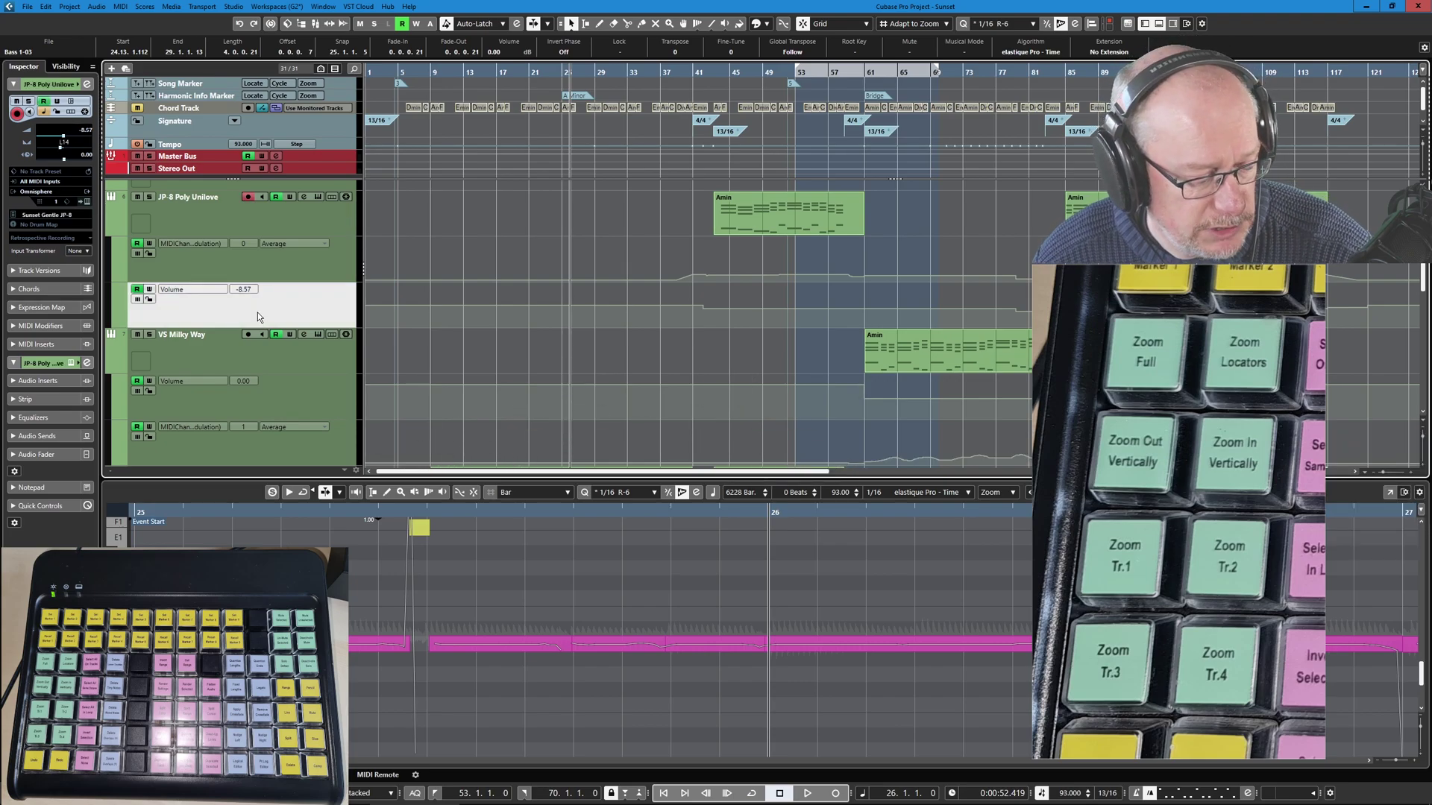
key(shift+g)
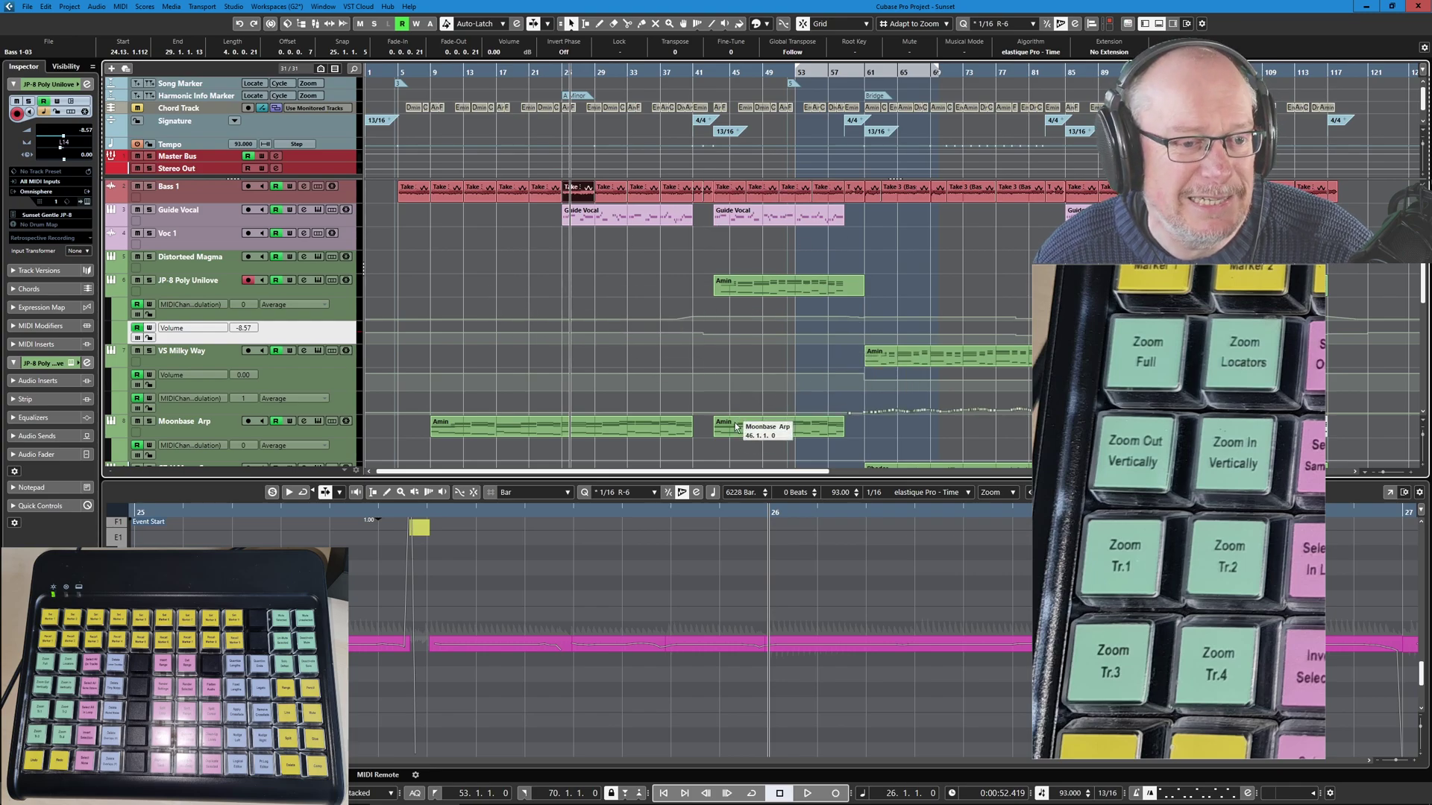
key(shift+g)
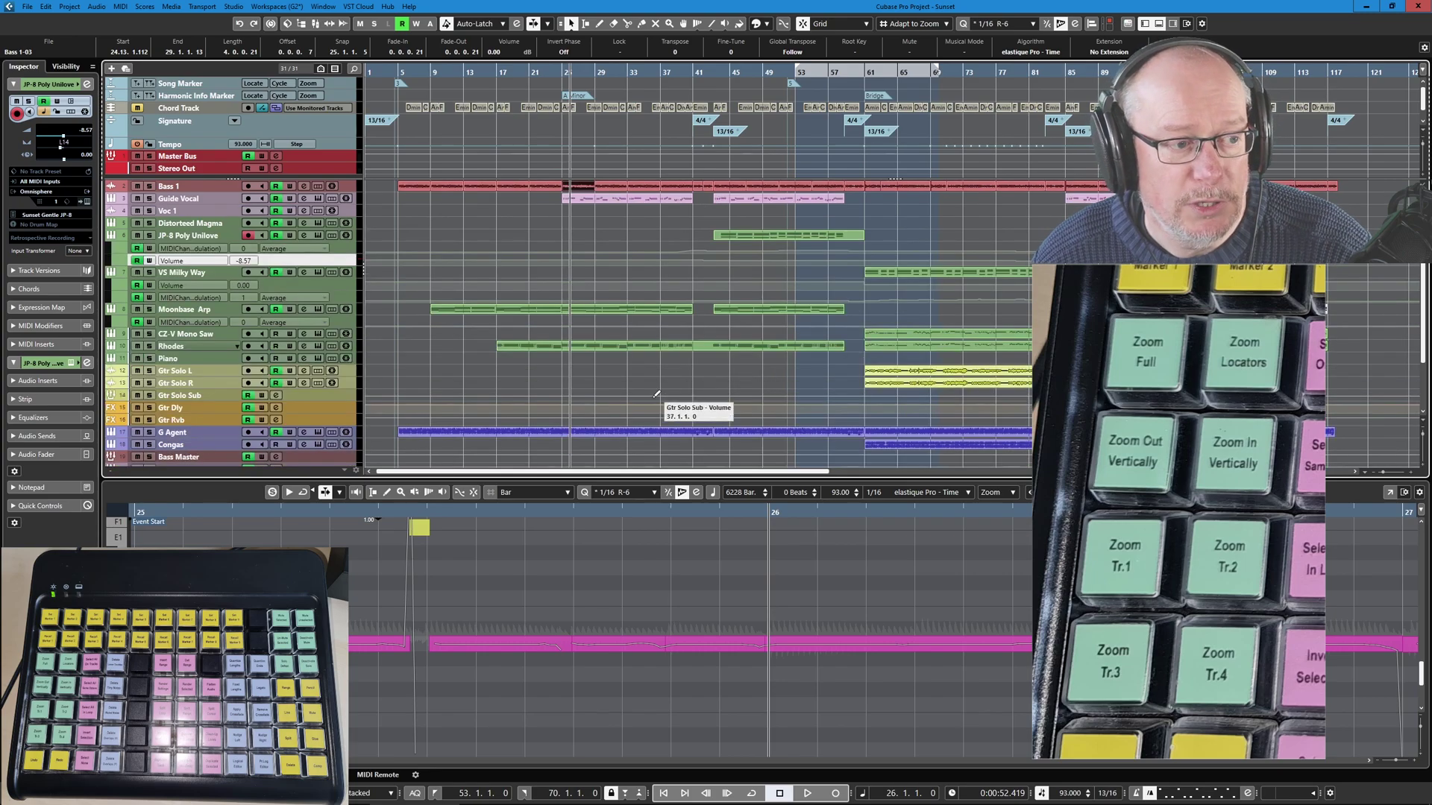
- Close the lower zone, enlarge then slightly reduce track heights, and deselect the Bass 1 event
click(1160, 25)
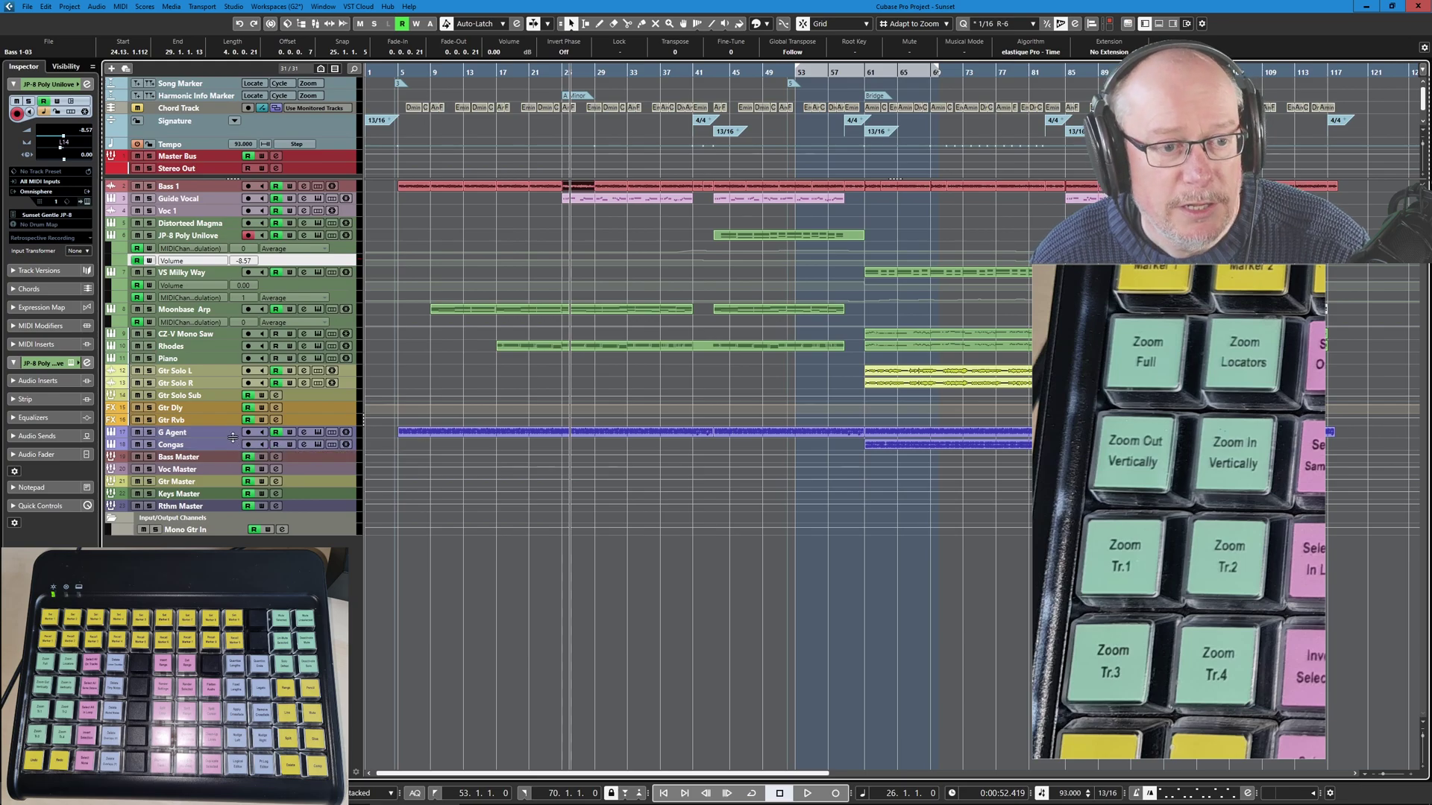
key(shift+h)
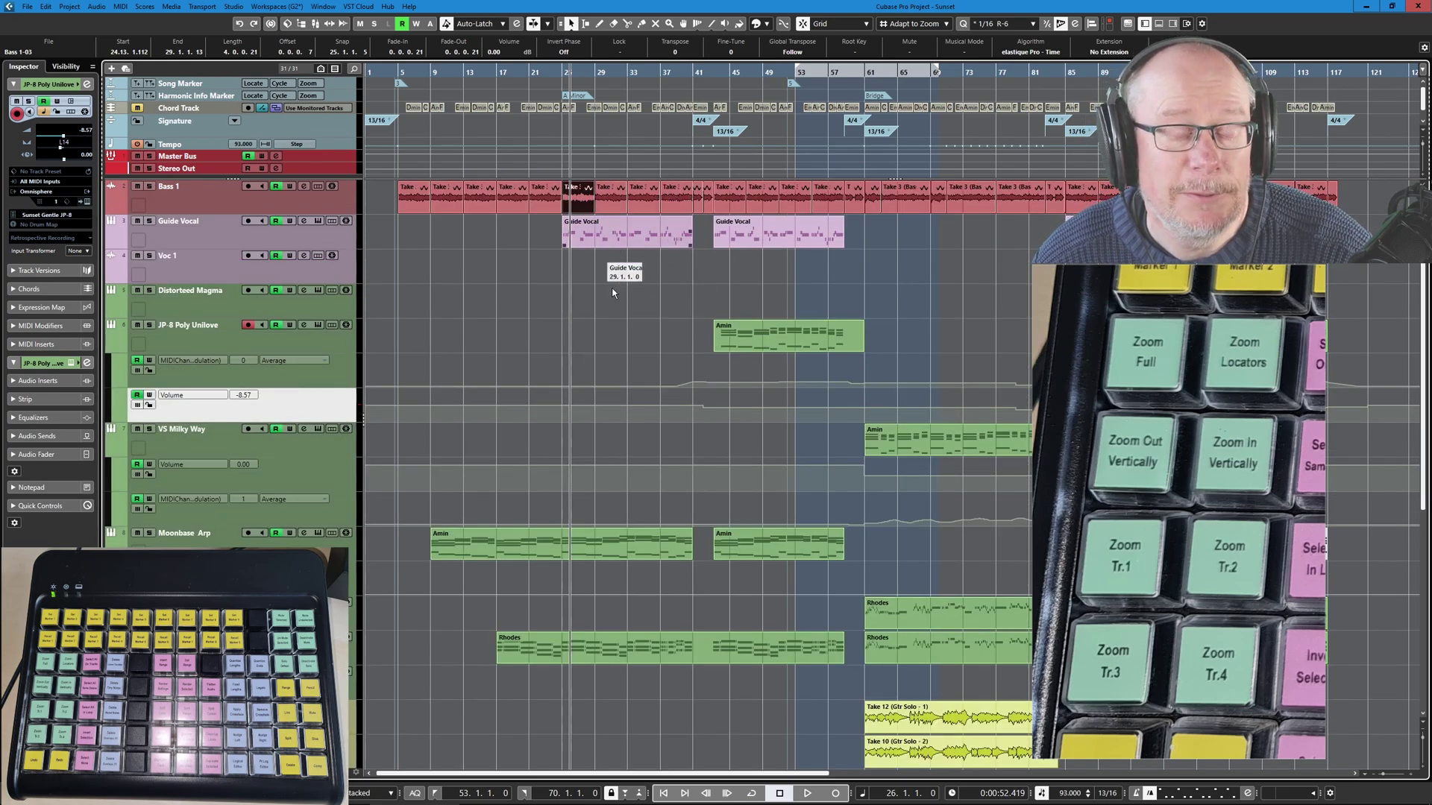
key(shift+g)
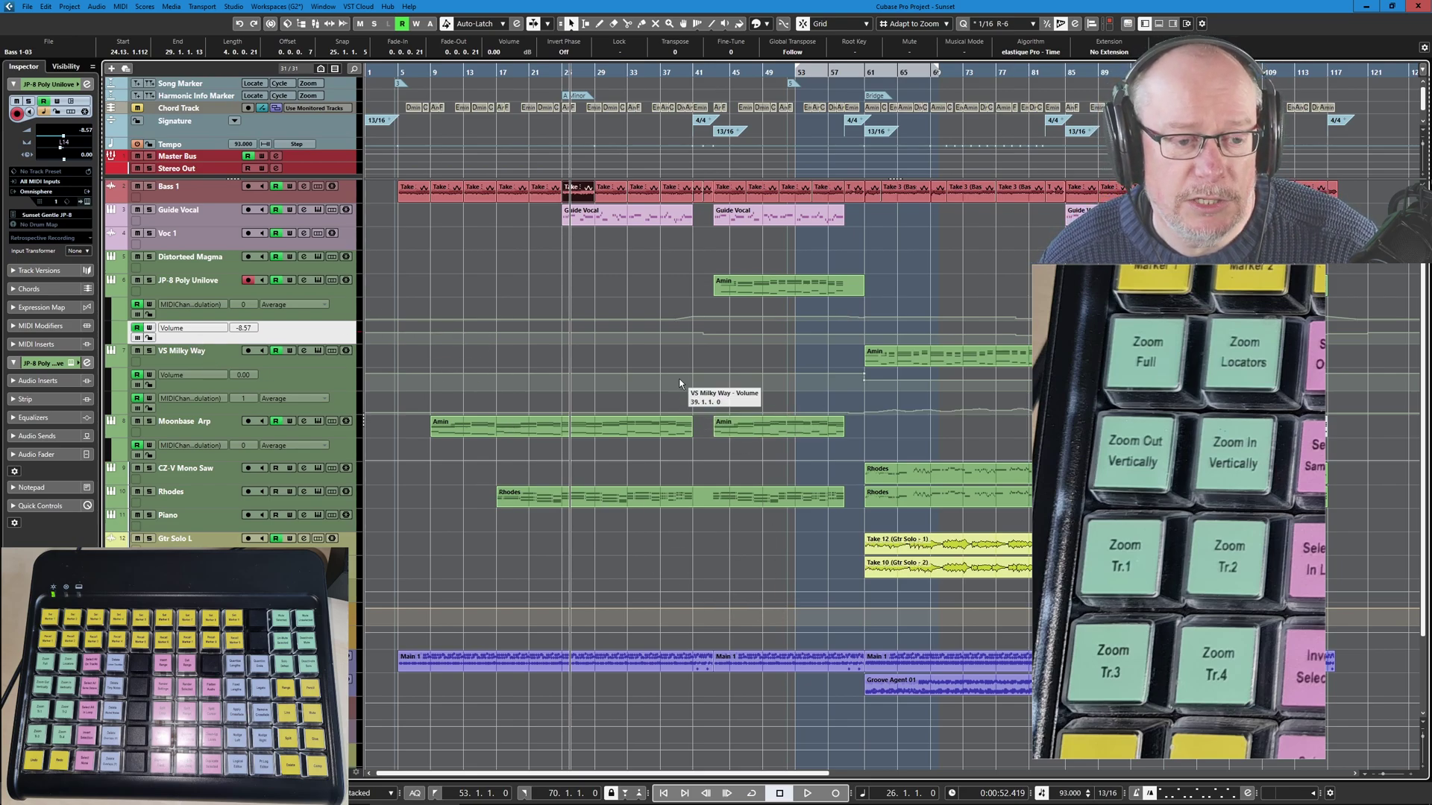
click(675, 407)
- Zoom in around bars 42–50 and bar 79, then Zoom Full back to bars 1–241
key(h)
key(h)
key(h)
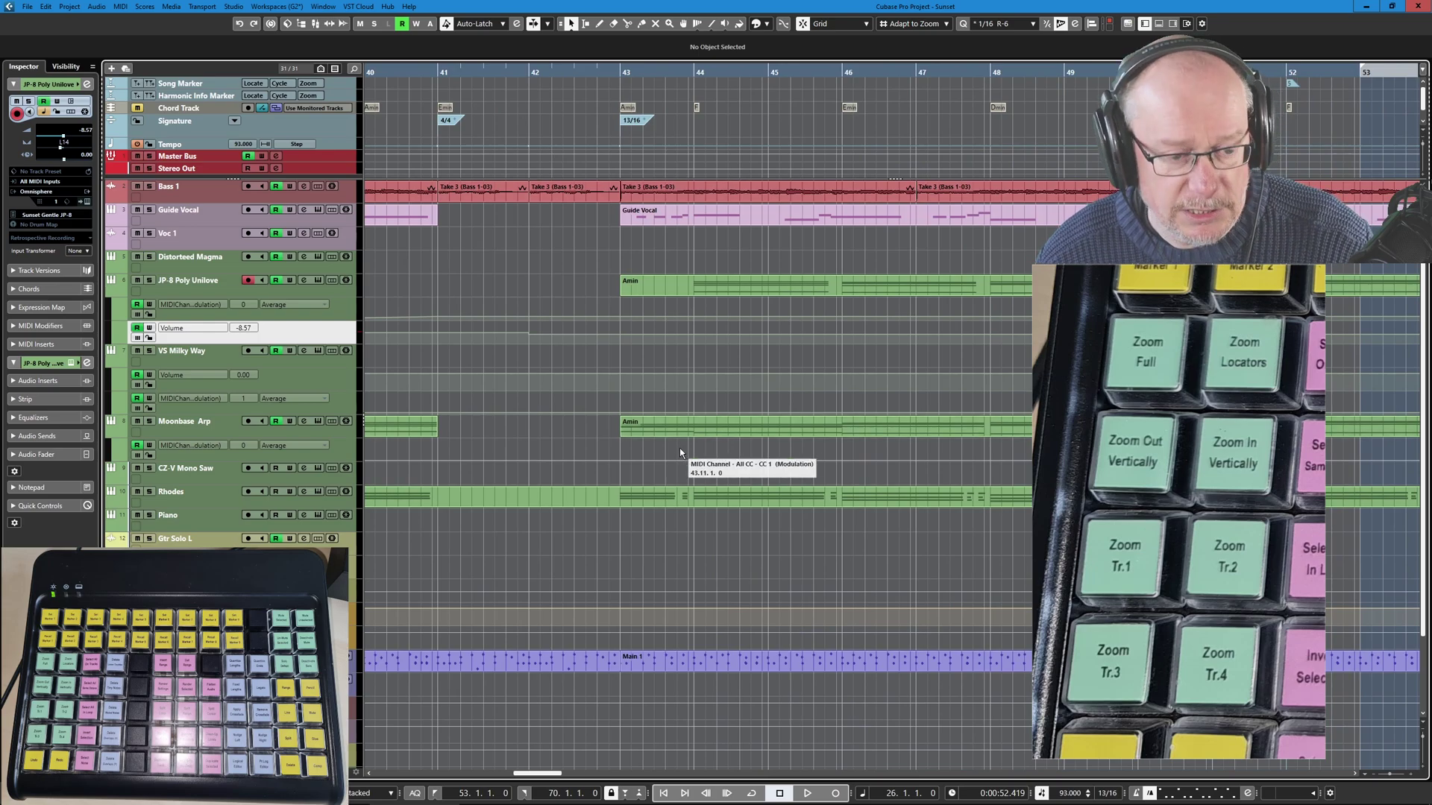
key(h)
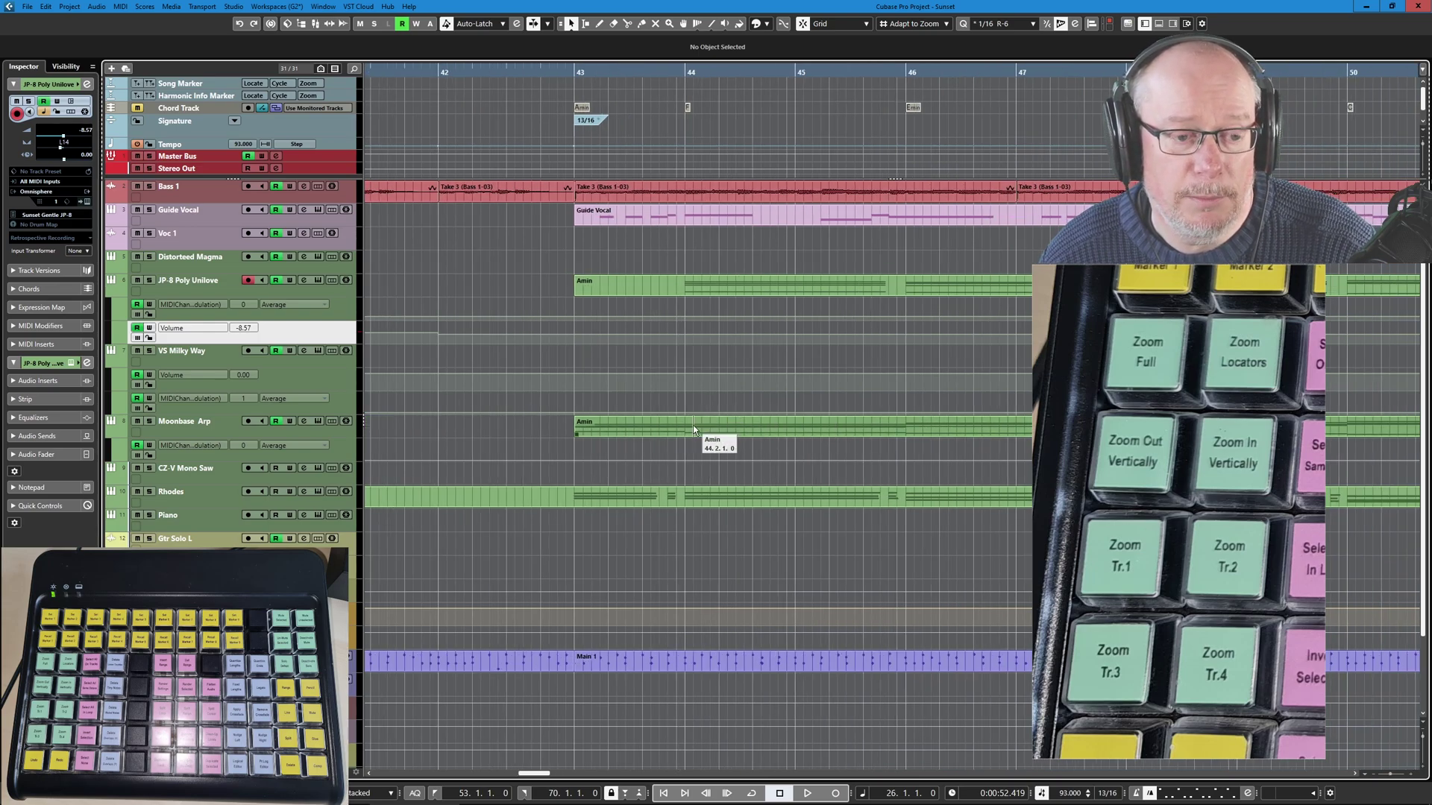
key(g)
key(g)
key(g)
key(g)
key(g)
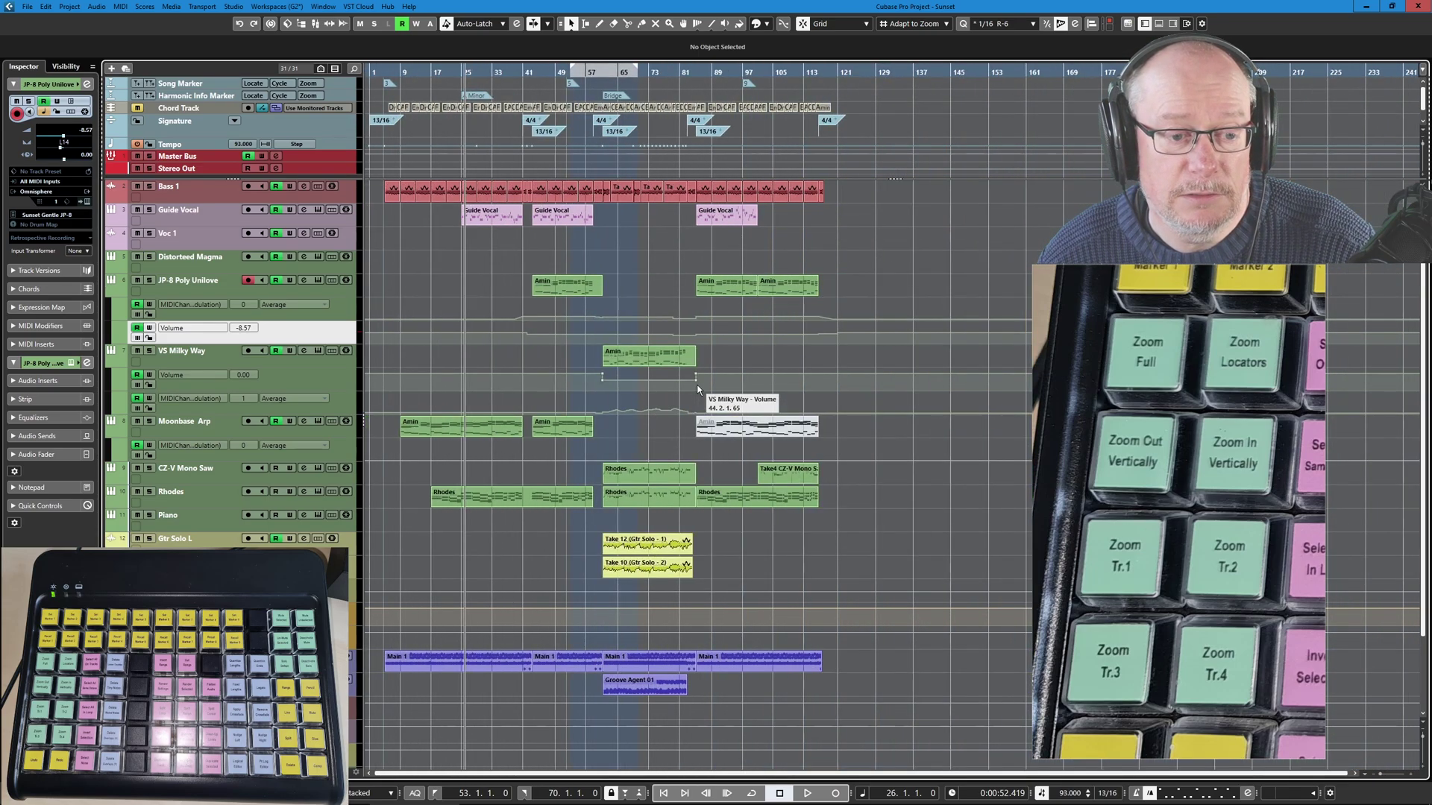
key(h)
key(h)
key(h)
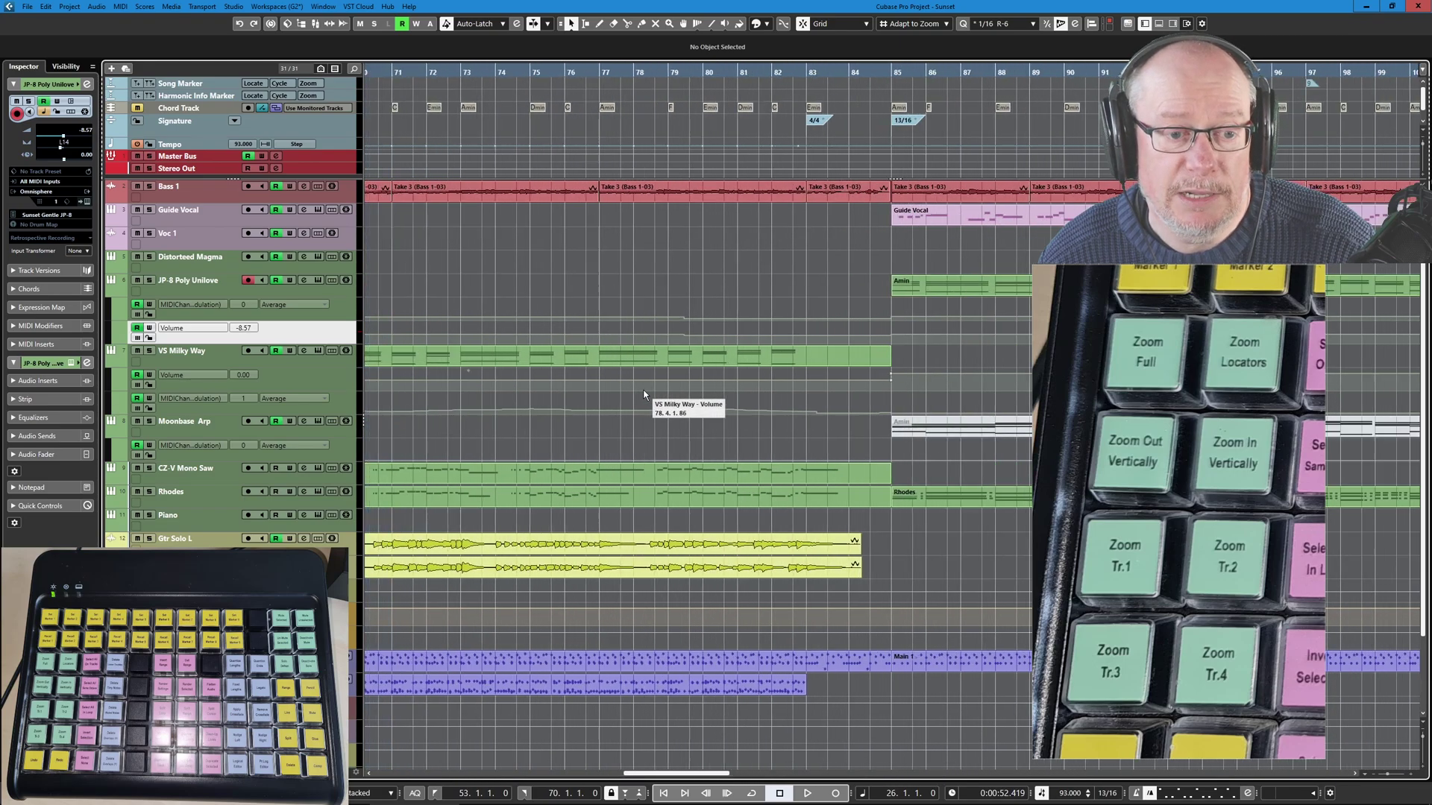
key(h)
key(h)
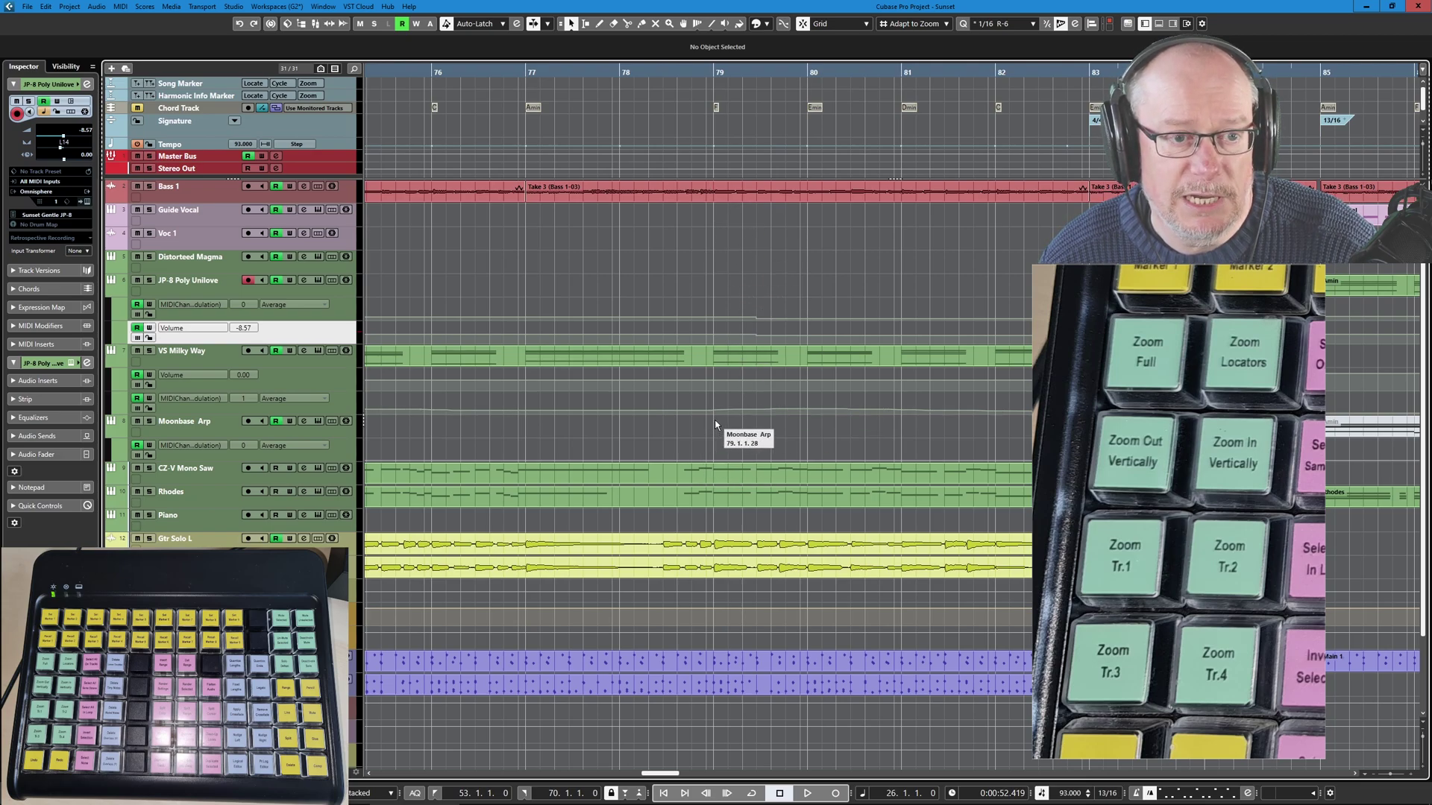
key(h)
key(h)
key(h)
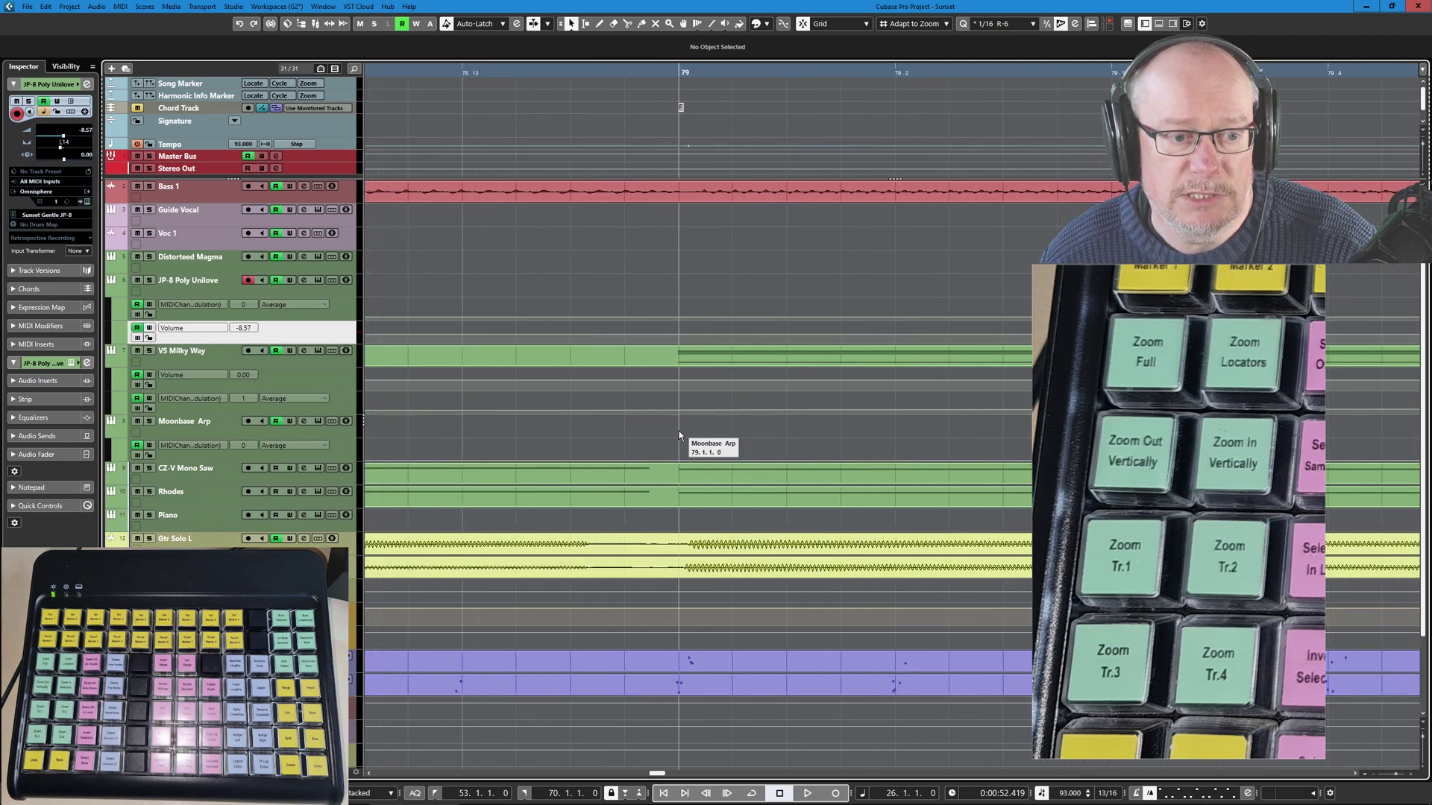
key(shift+f)
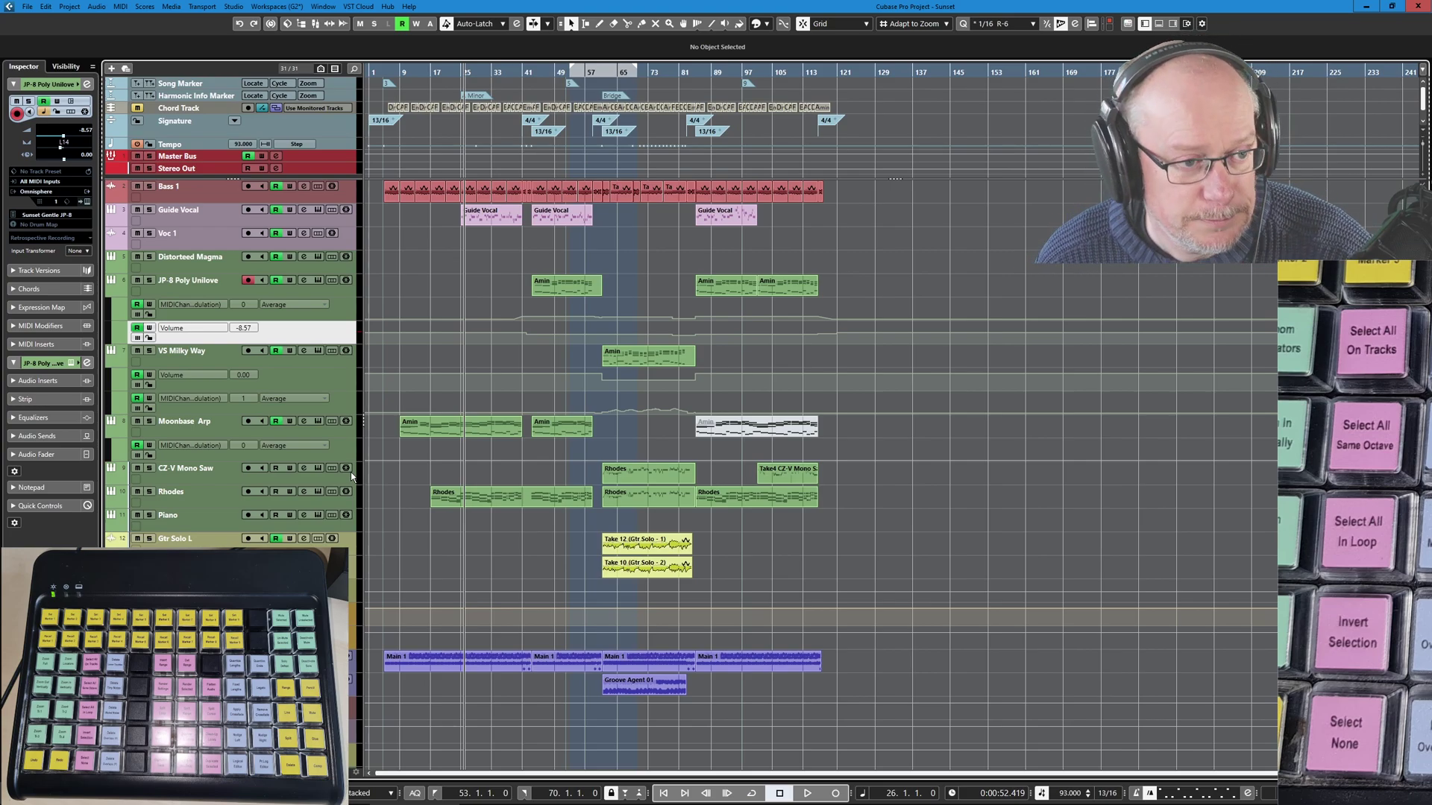
key(alt+Tab)
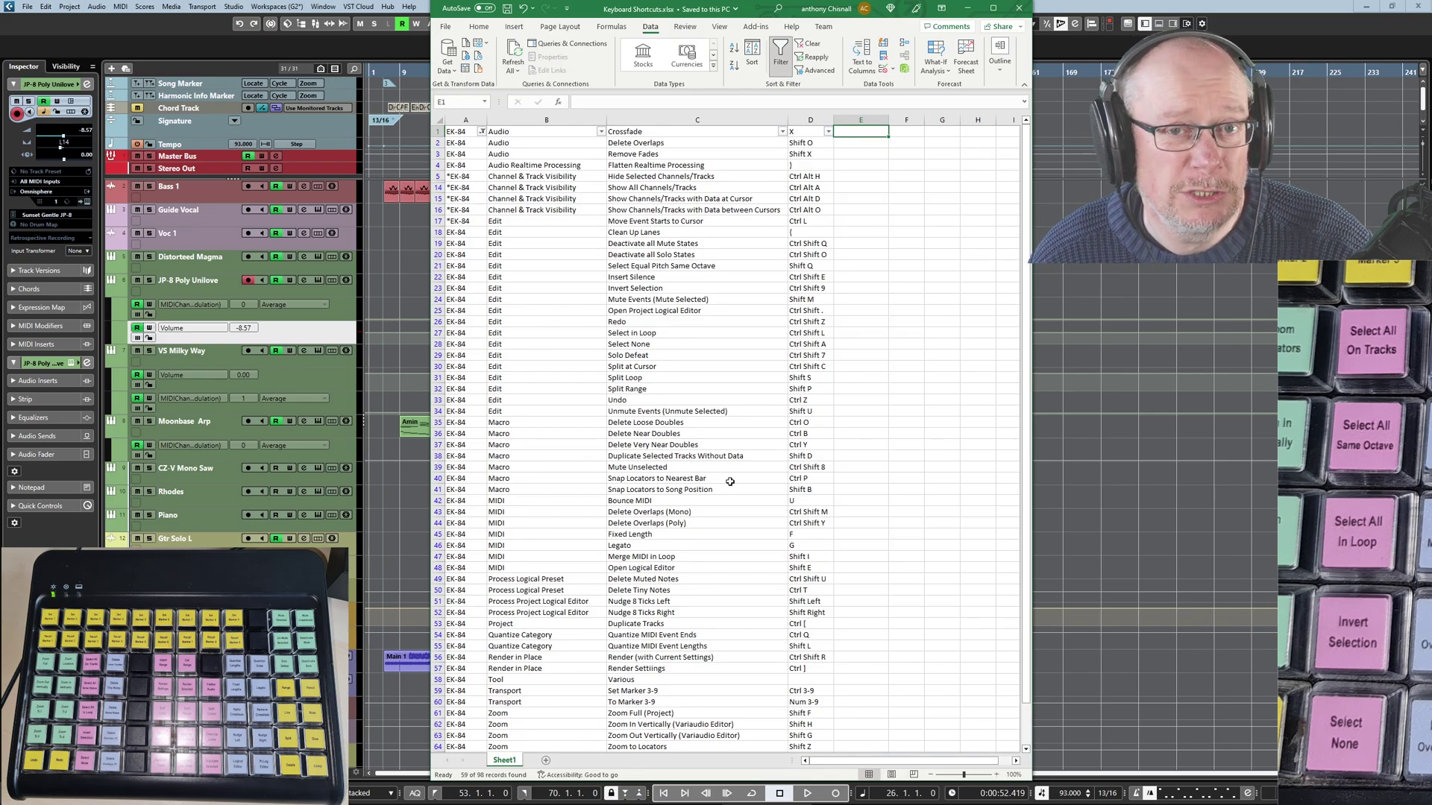
click(651, 266)
scroll(651, 435, down, 1)
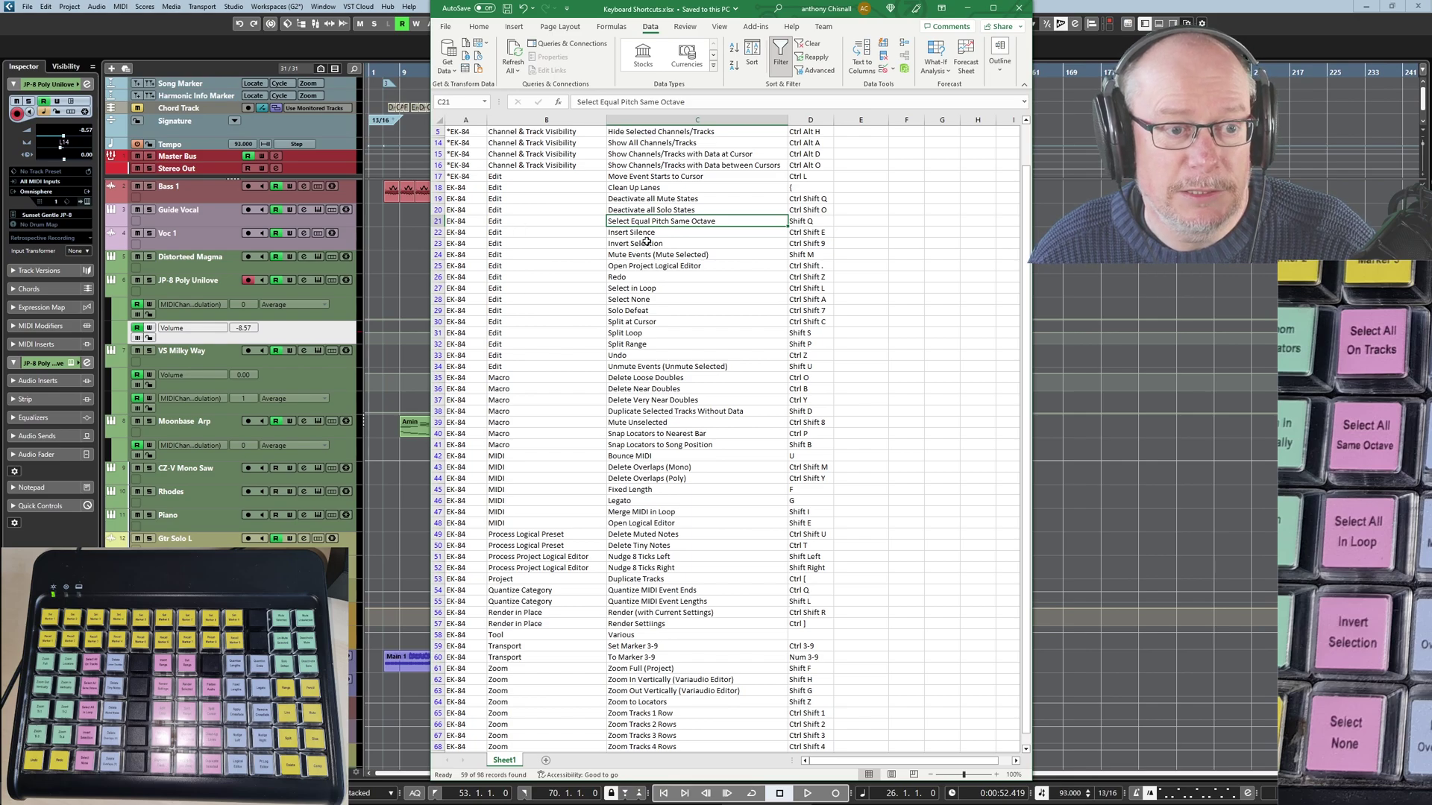
scroll(647, 241, up, 2)
click(978, 9)
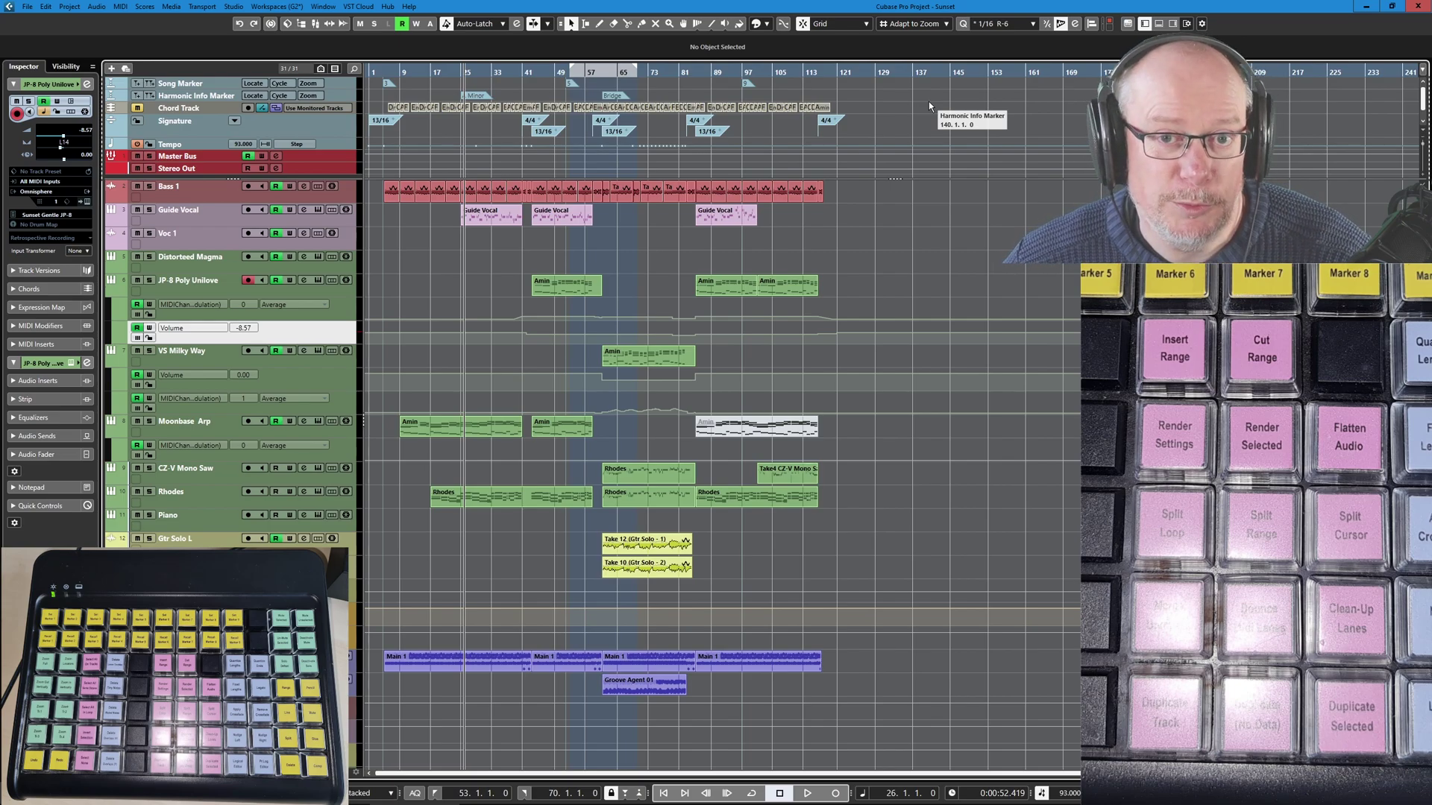
- Duplicate the JP-8 Poly Unilove track, record-enable the (D) copy, and switch to Excel
click(178, 288)
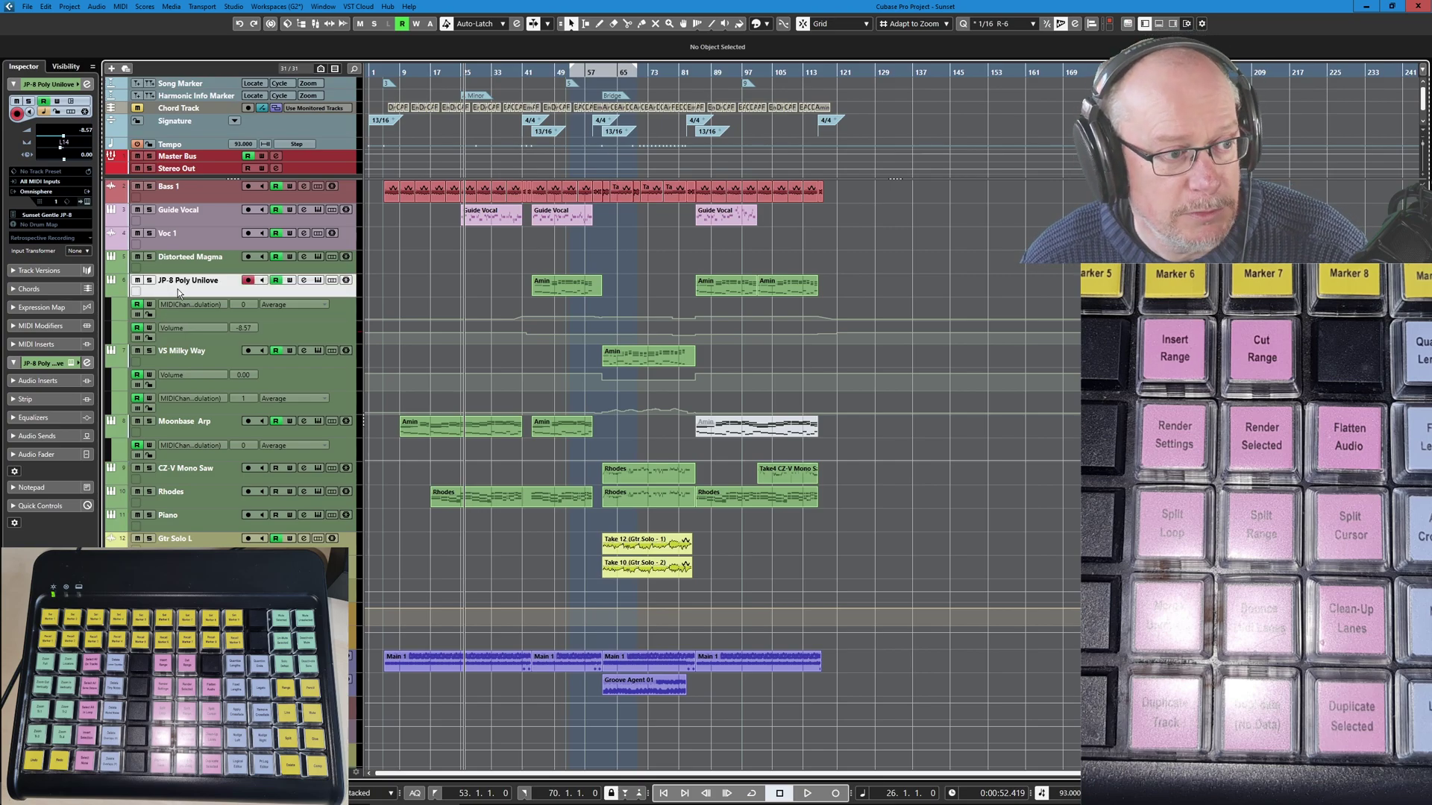
key(ctrl+shift+d)
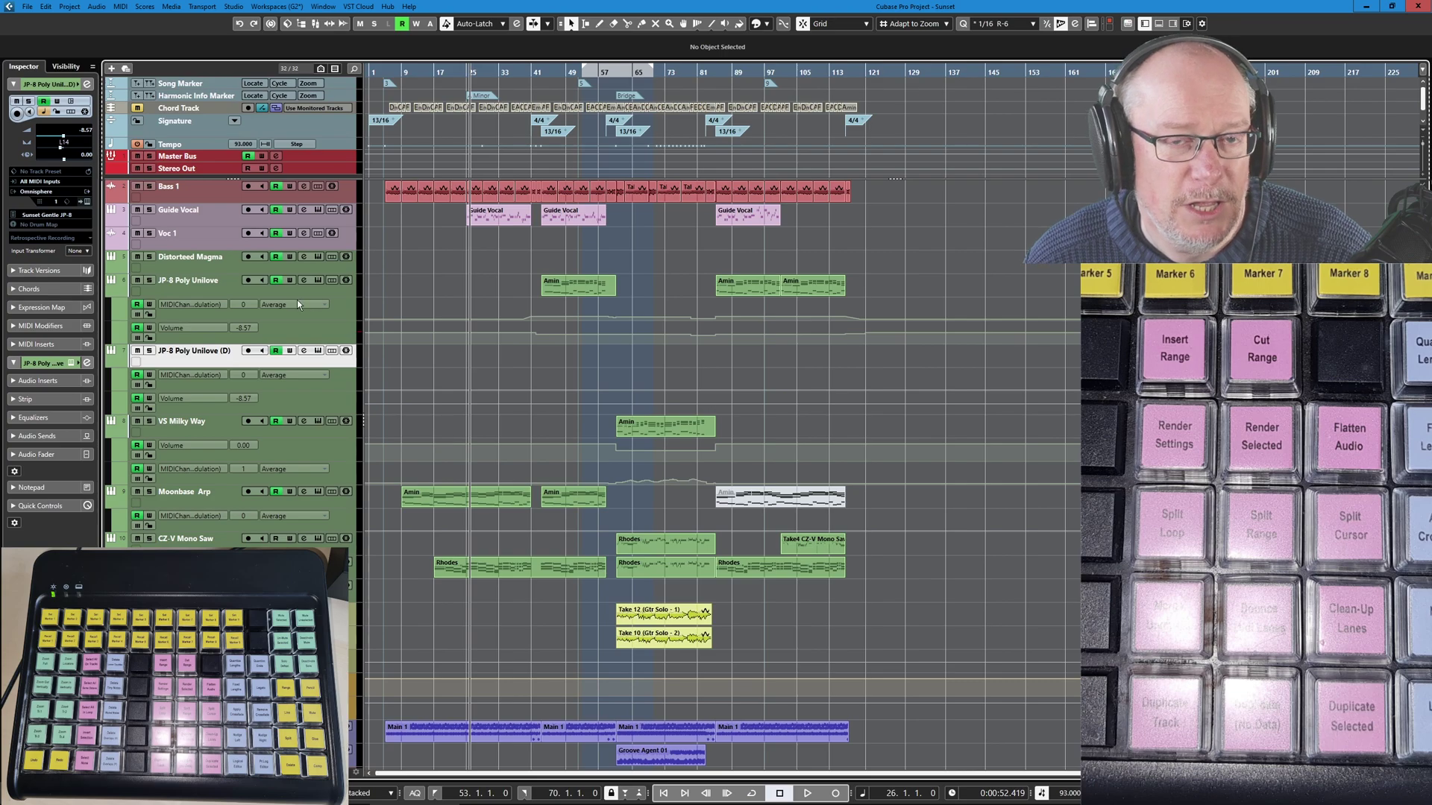
click(248, 350)
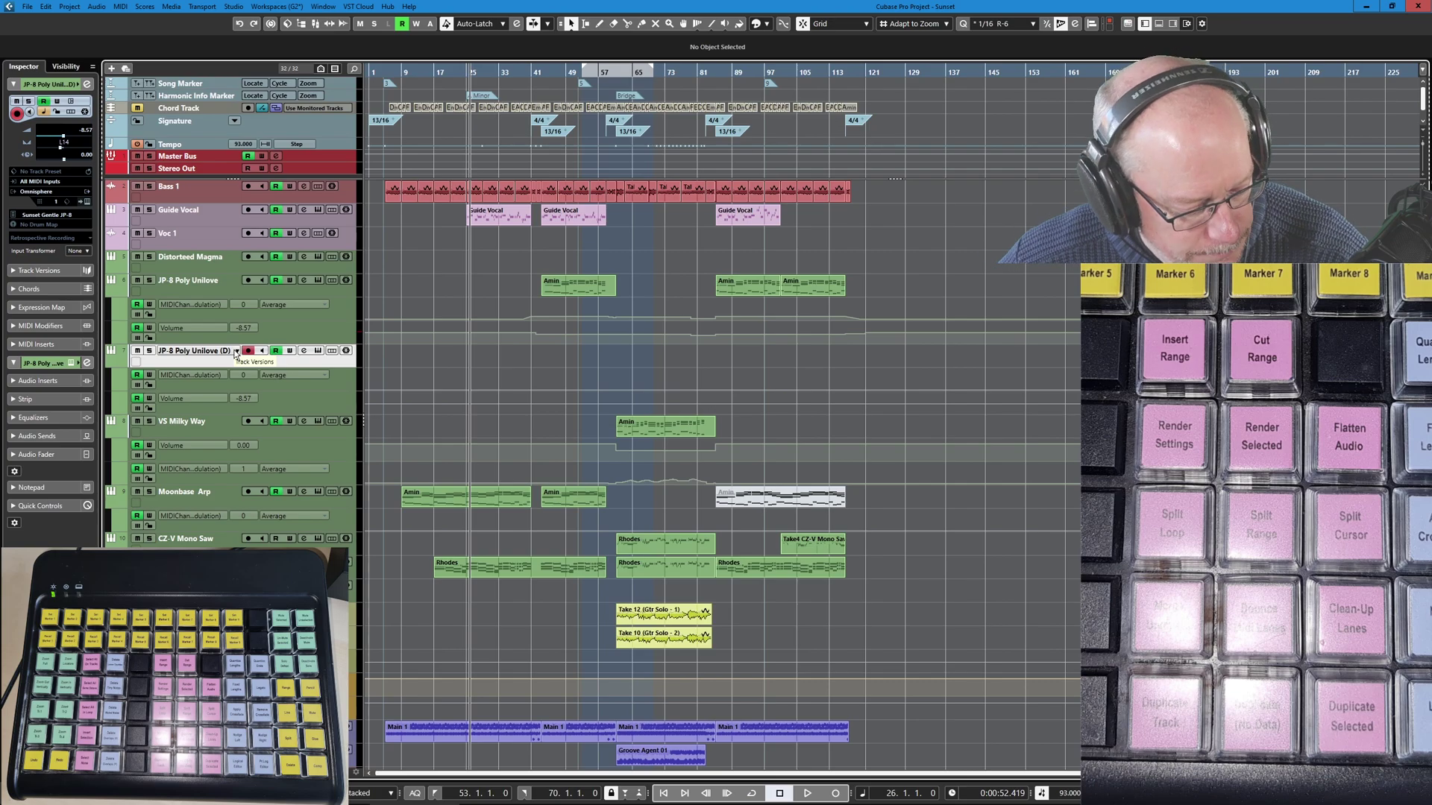
key(alt+Tab)
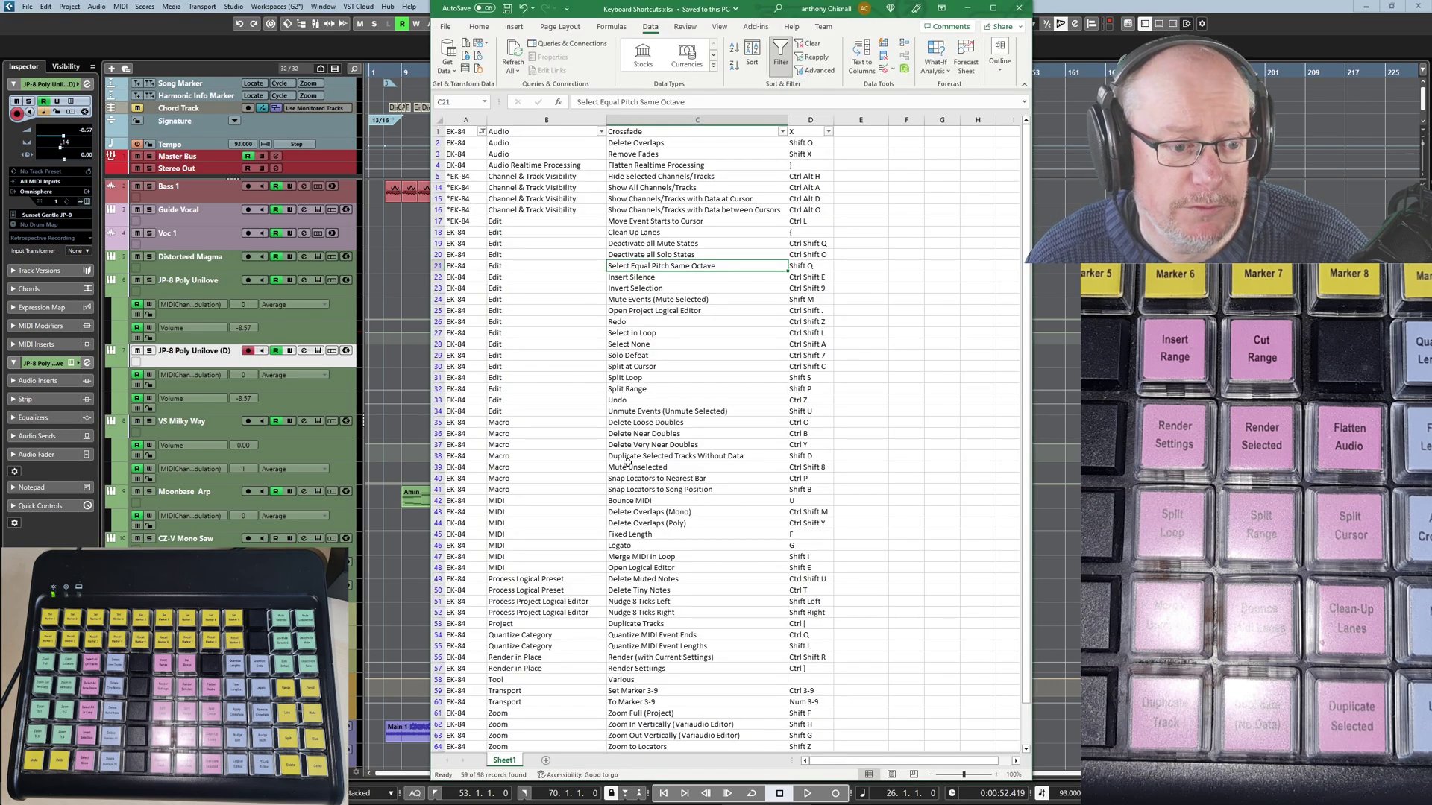
- Check the Mute Unselected entry, then search the list for 'rende' to reach Render in Place
scroll(630, 454, down, 3)
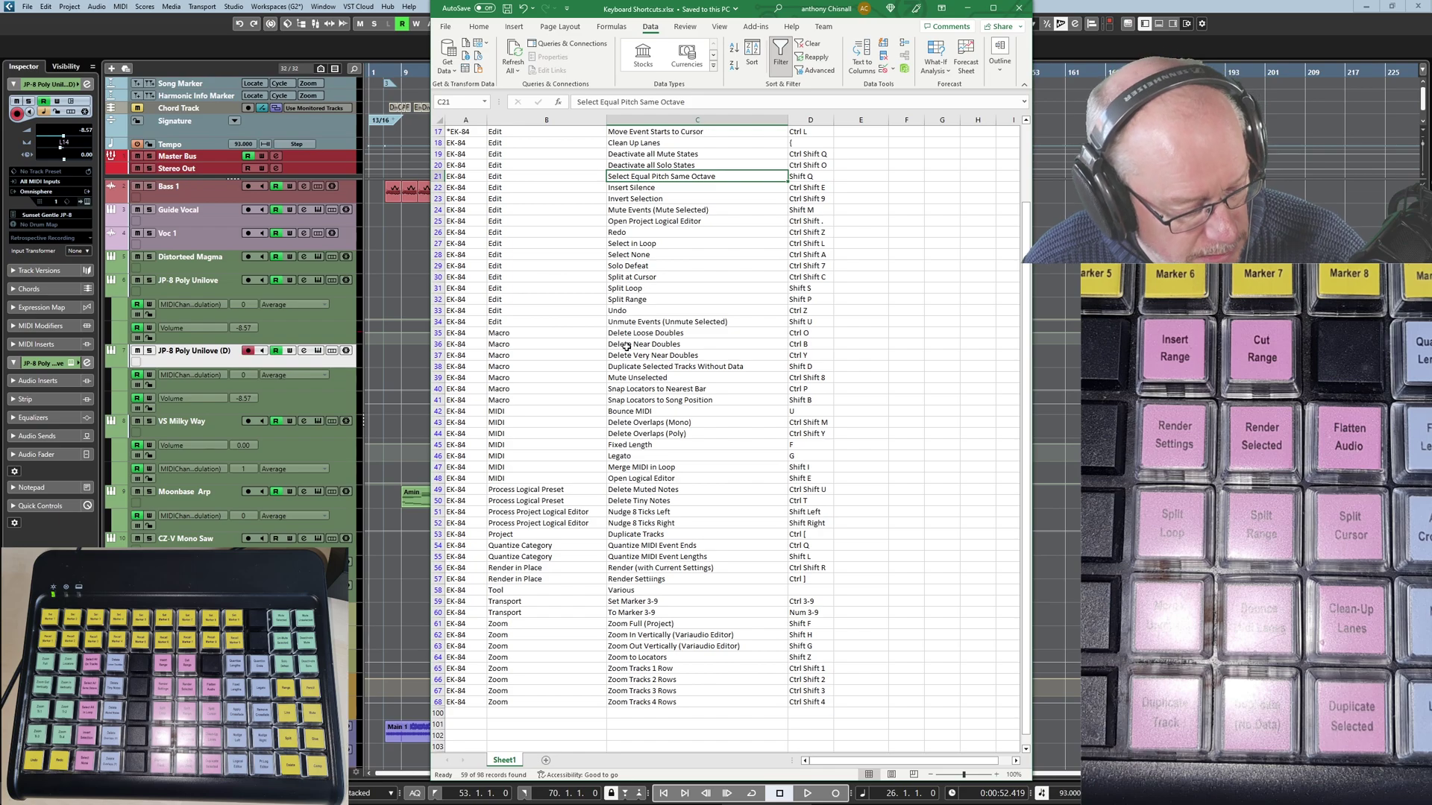
click(663, 378)
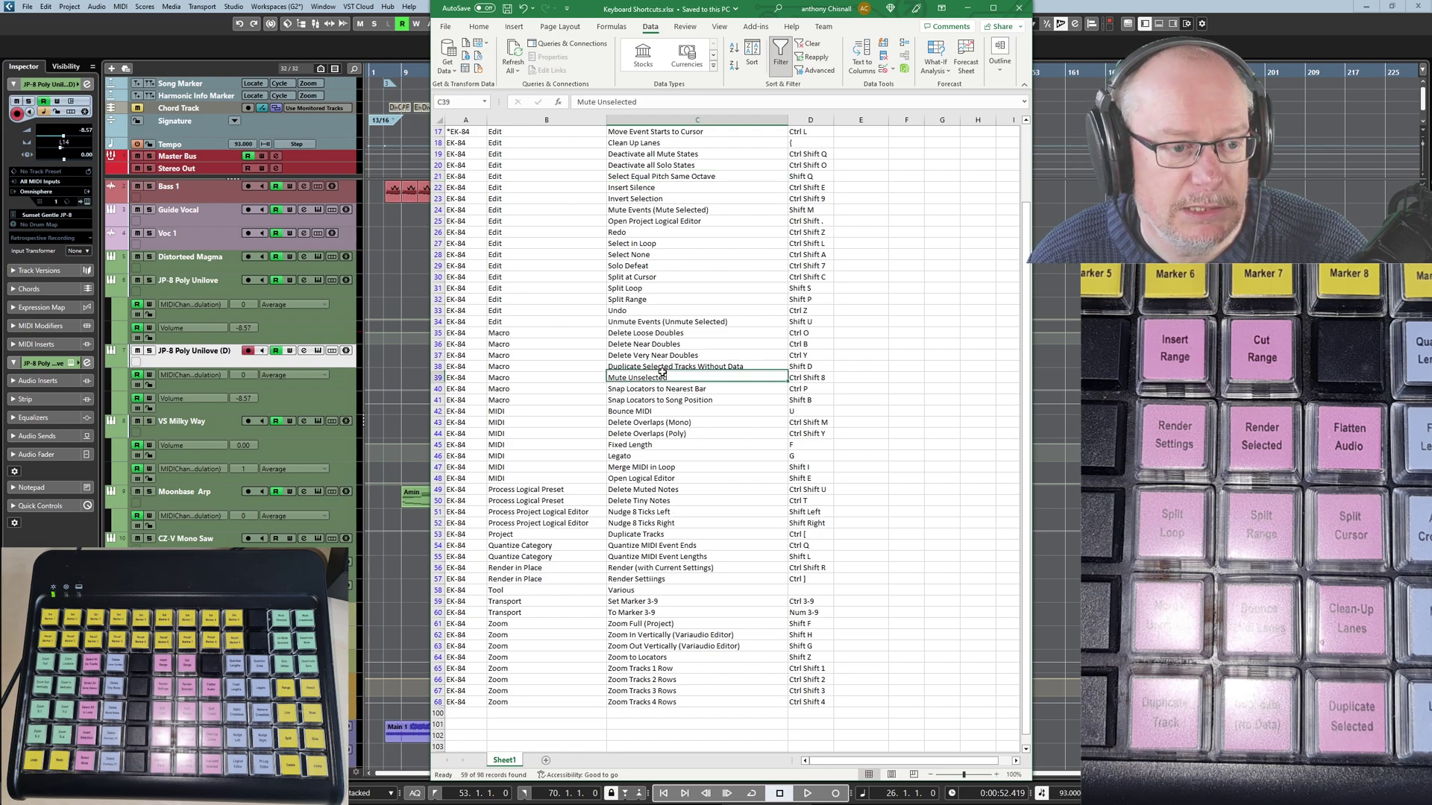
key(ctrl+f)
text(render)
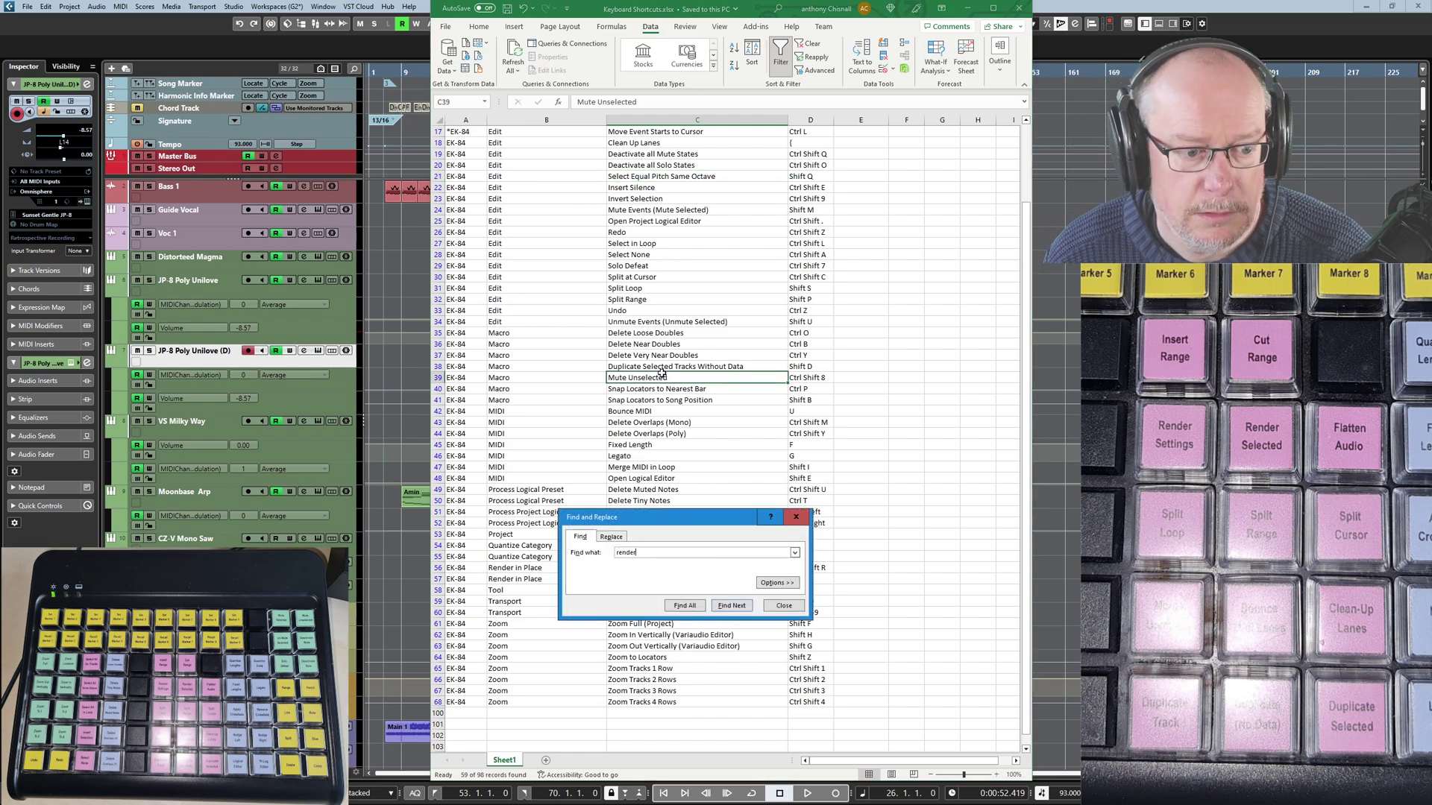
key(Return)
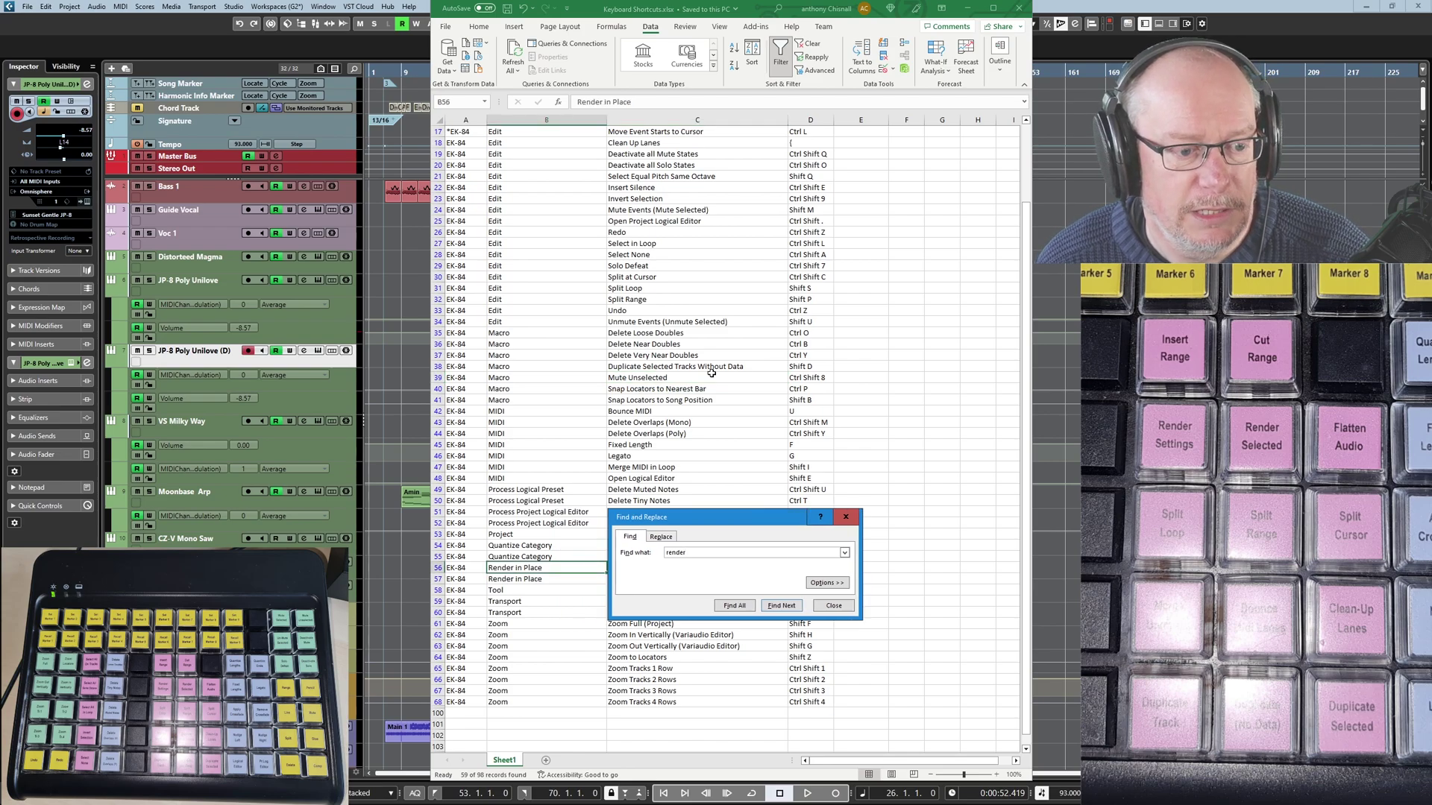
- Close the search, move to empty cell D58, and minimize Excel
drag(732, 521, 680, 364)
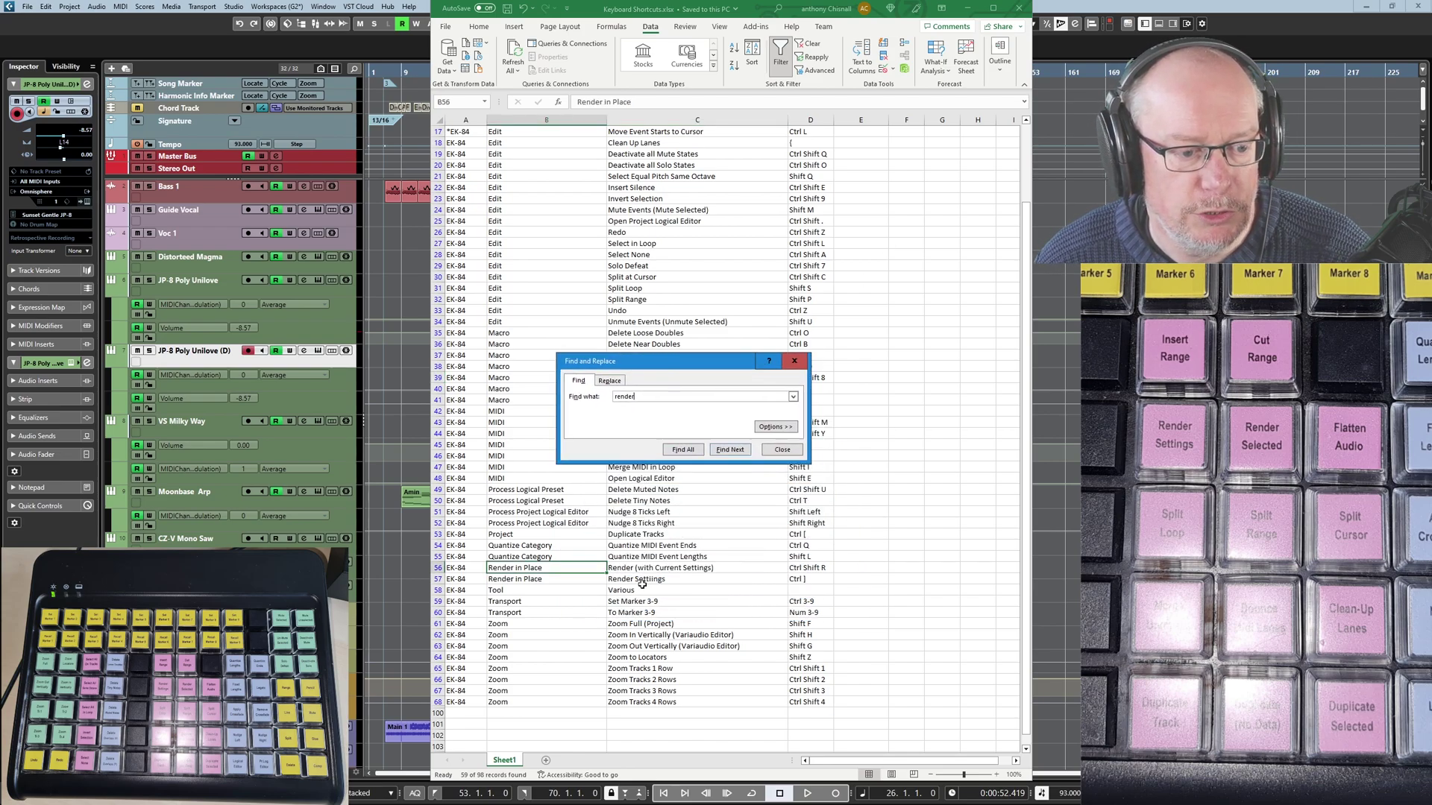
click(782, 450)
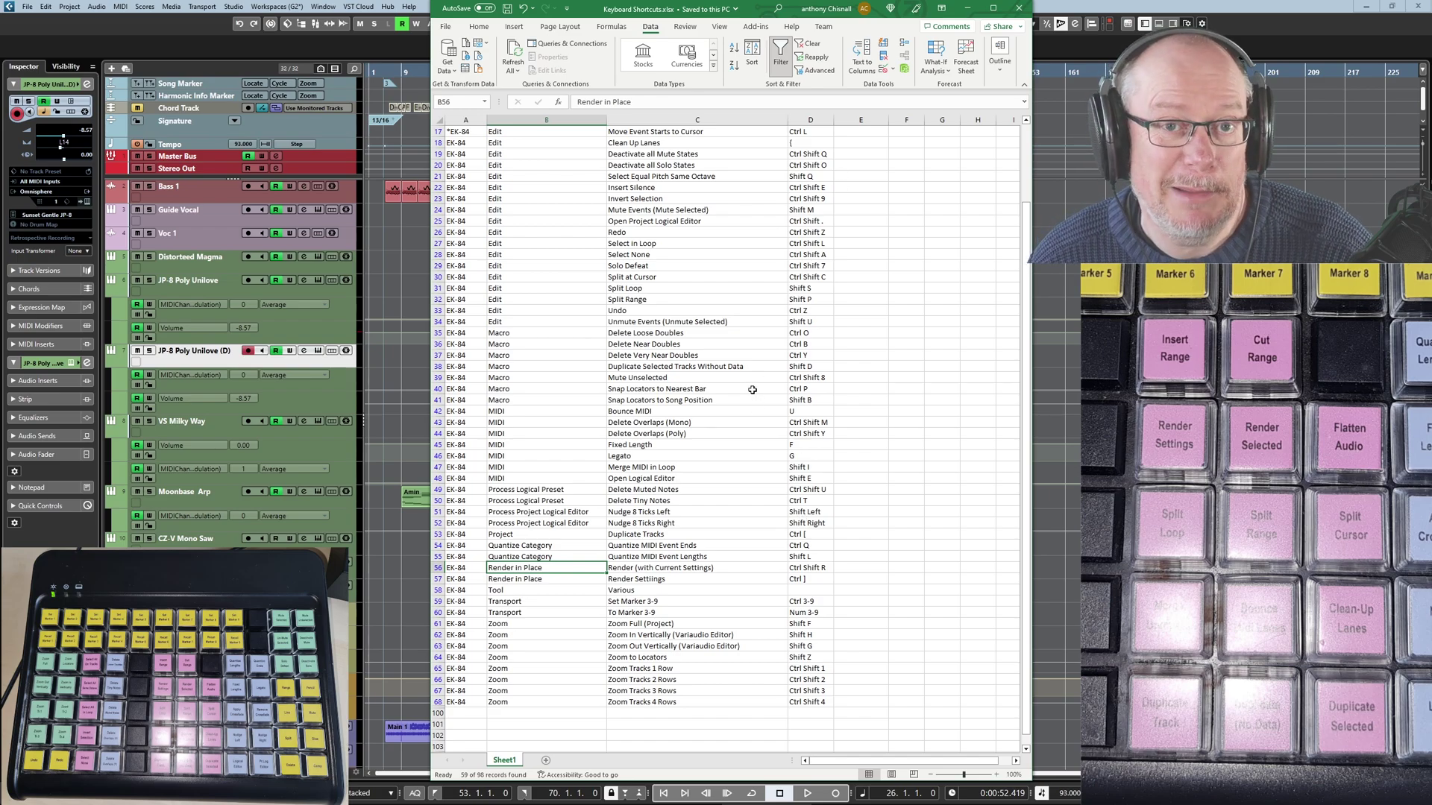
scroll(757, 419, down, 1)
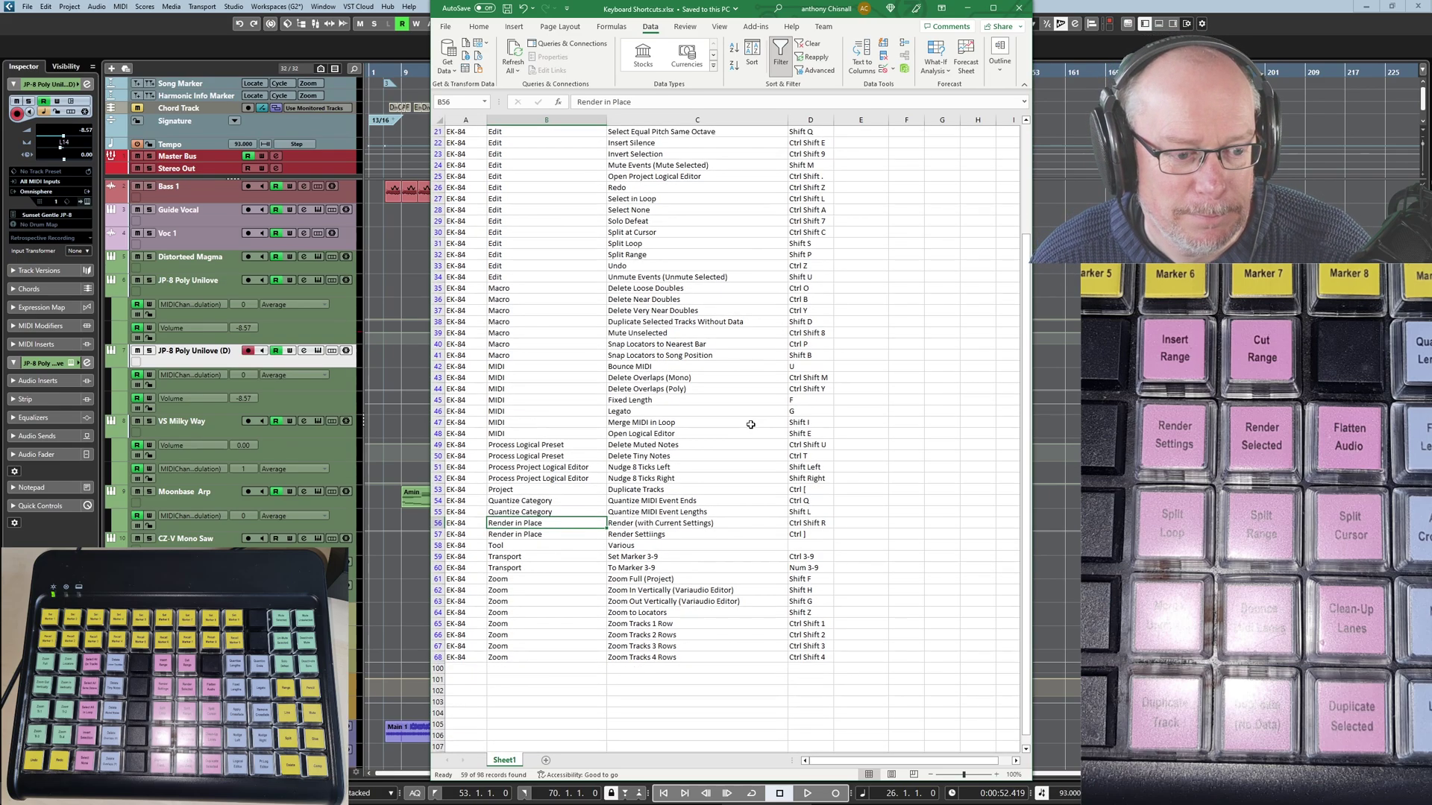
click(822, 542)
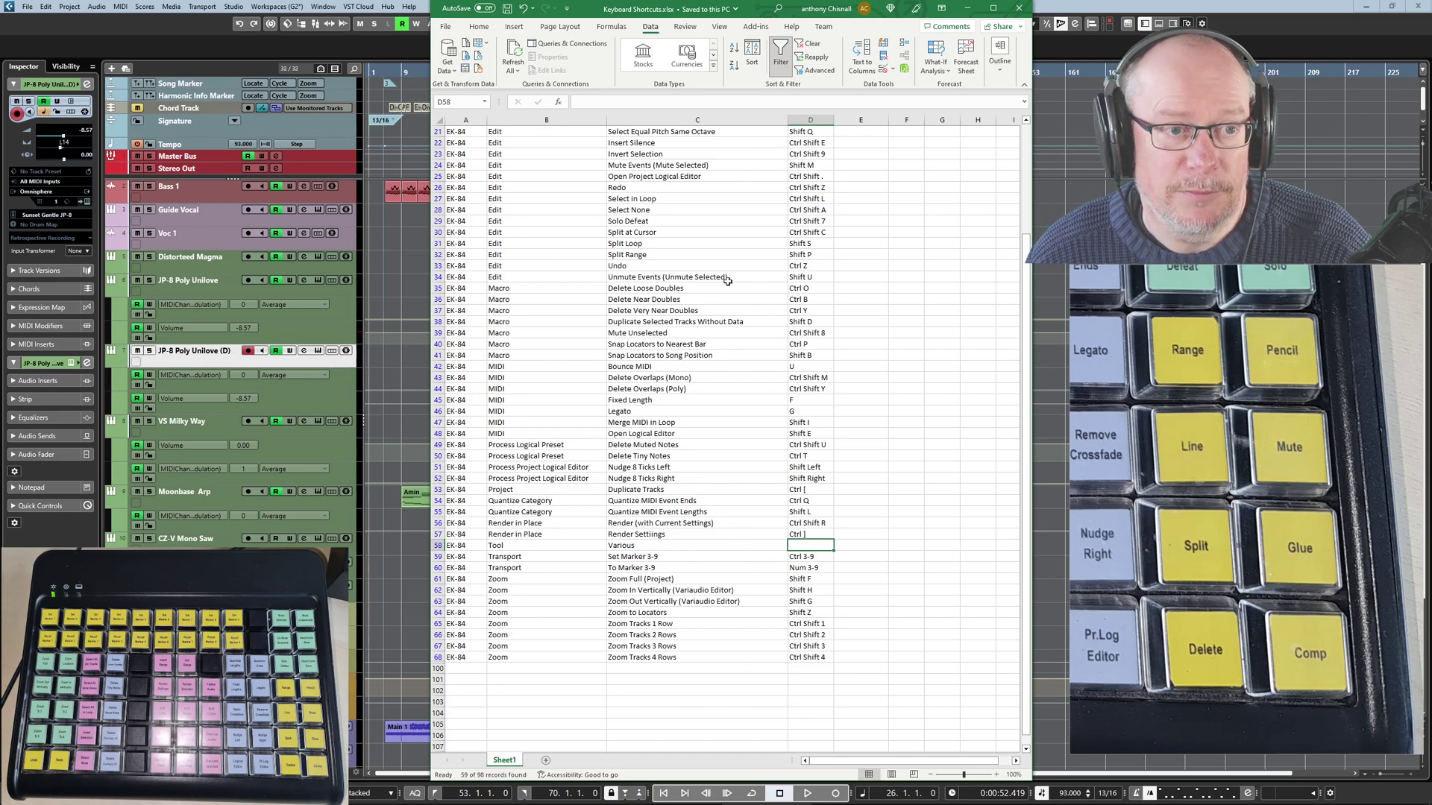
click(967, 8)
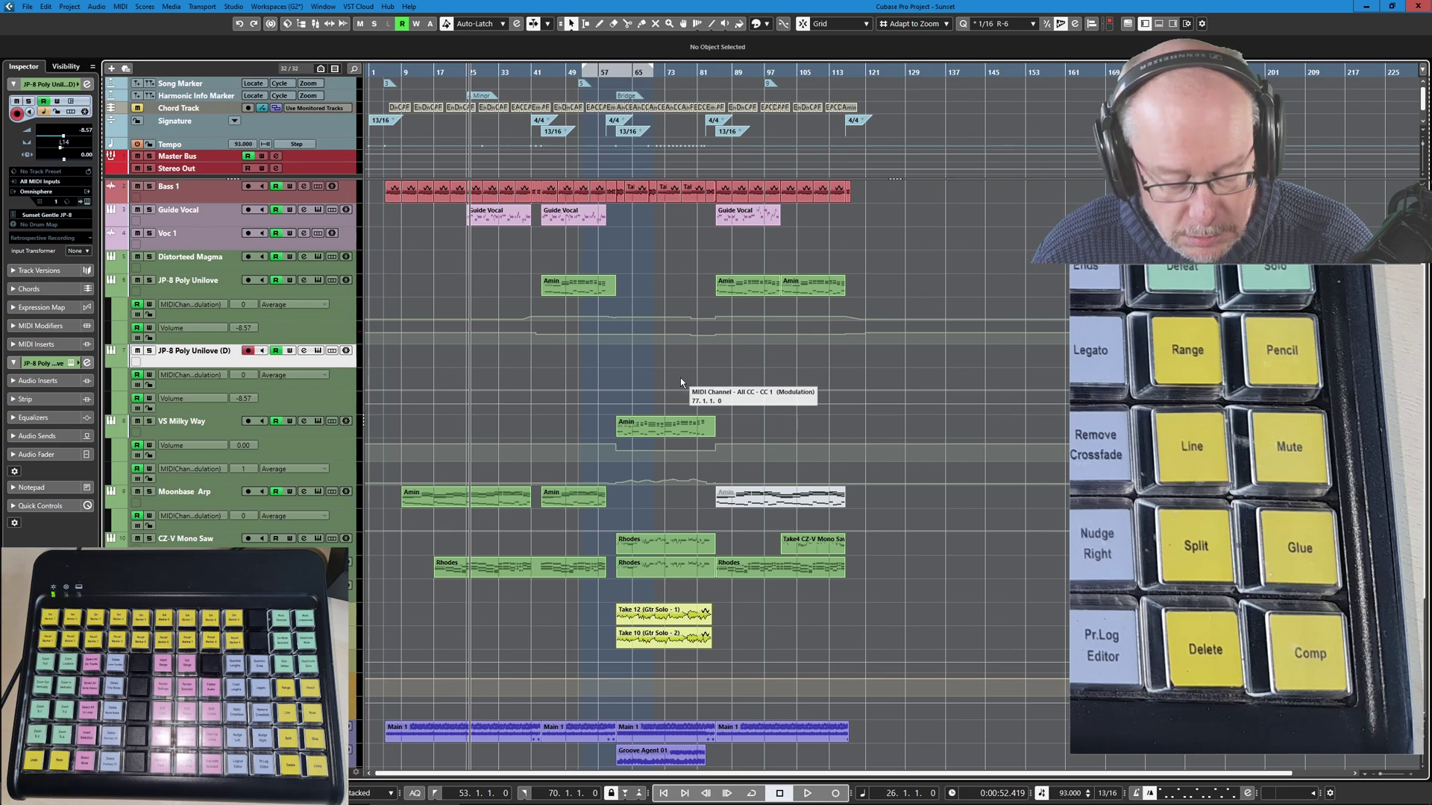
- Switch to the Erase tool with key 5
key(5)
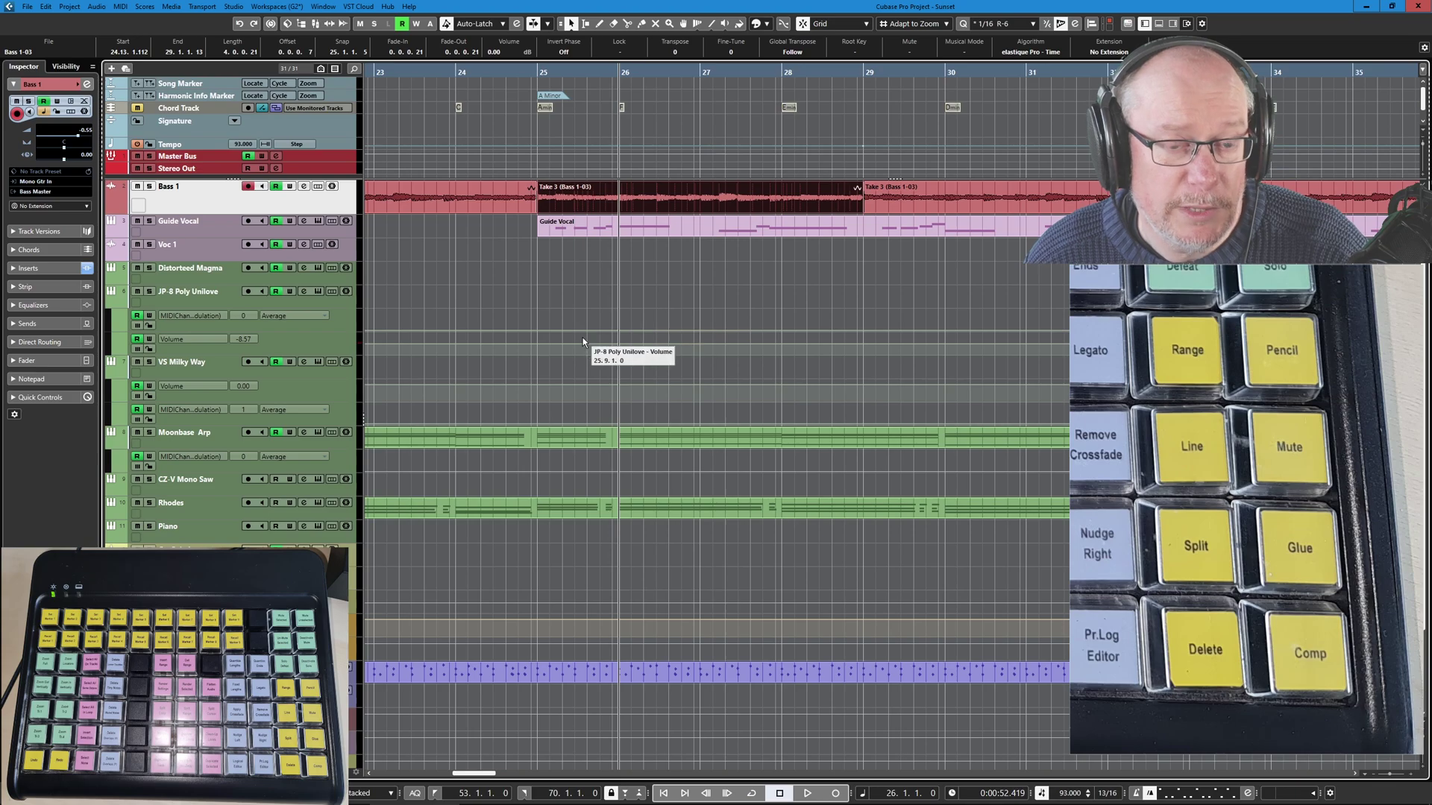
key(7)
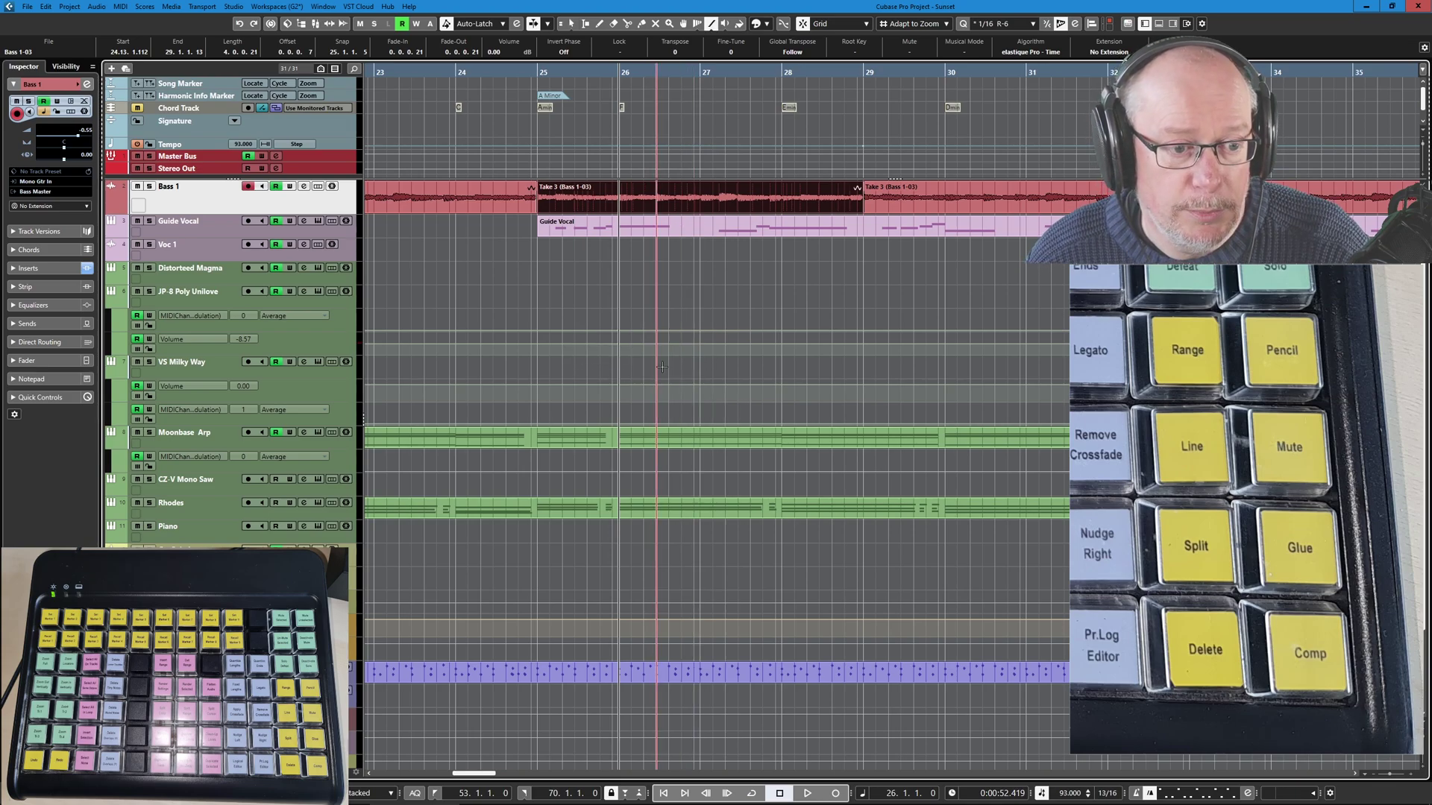
click(652, 368)
key(5)
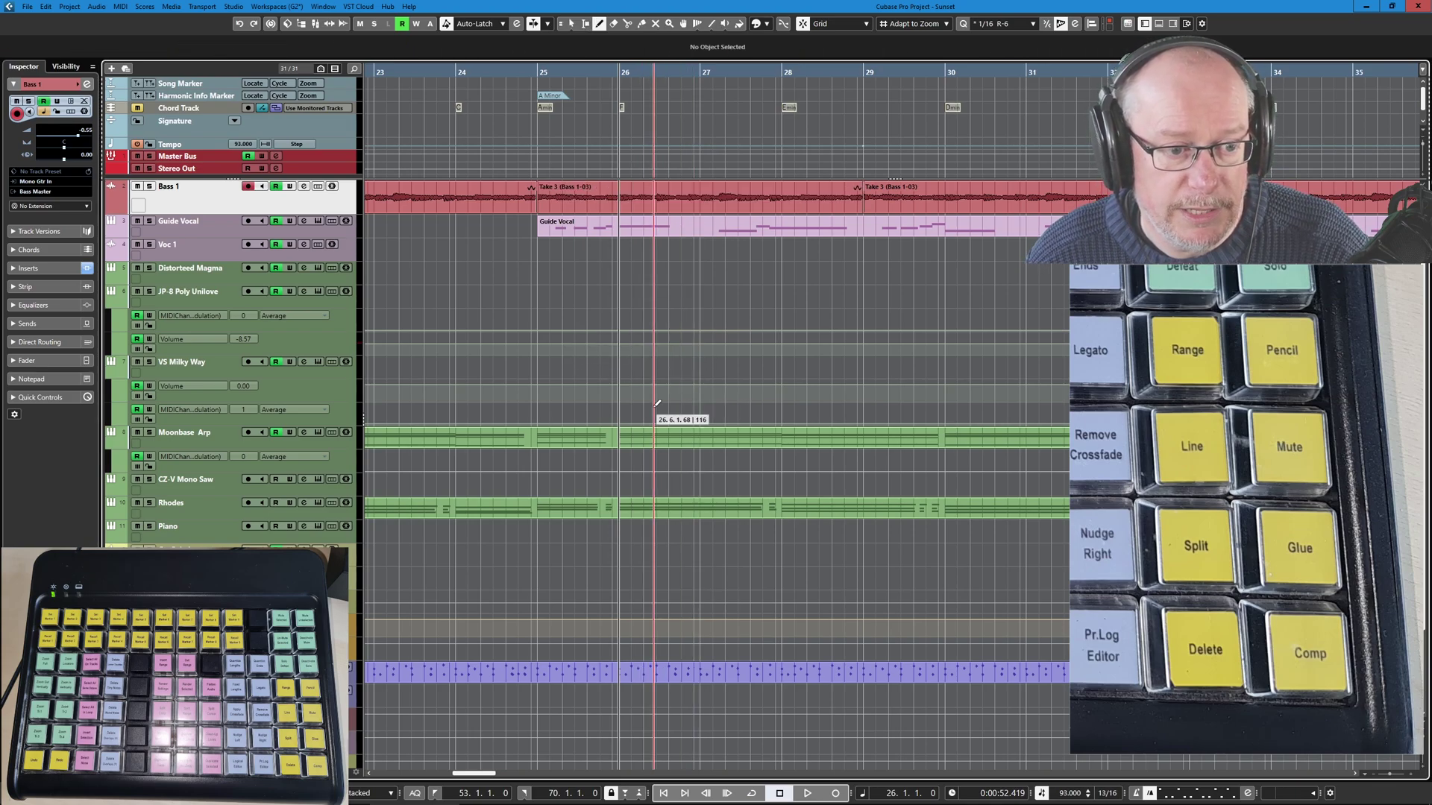
key(8)
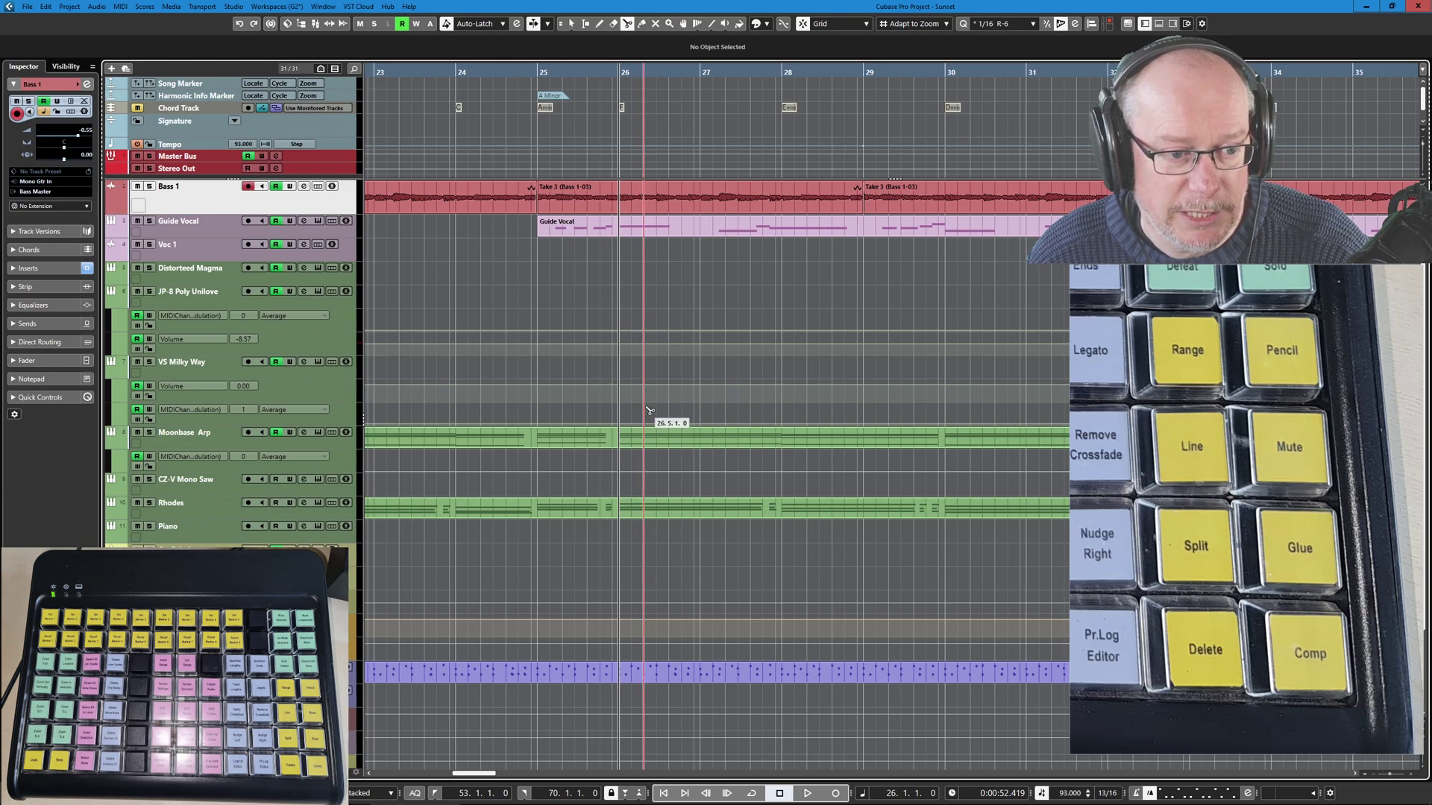
key(8)
key(5)
key(8)
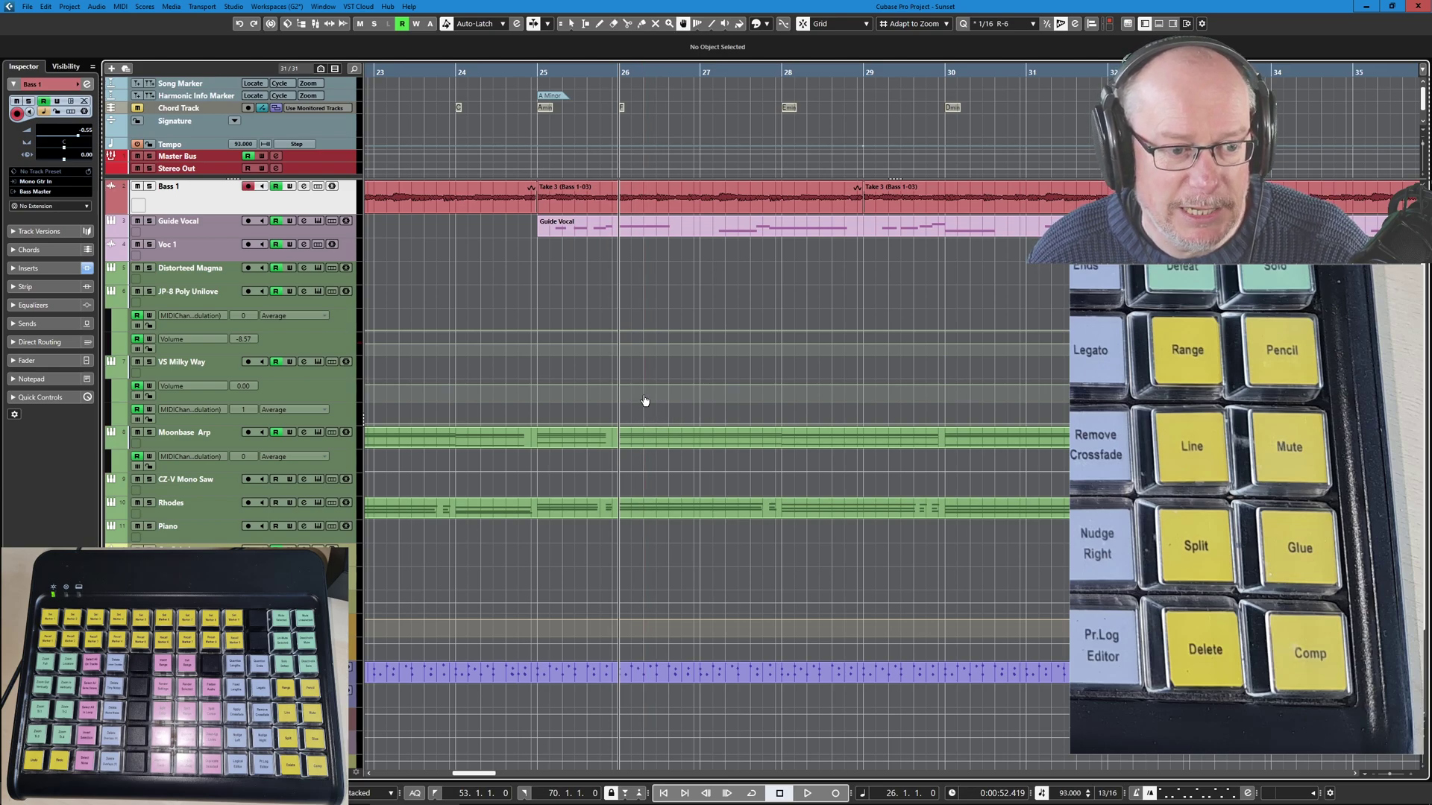
key(7)
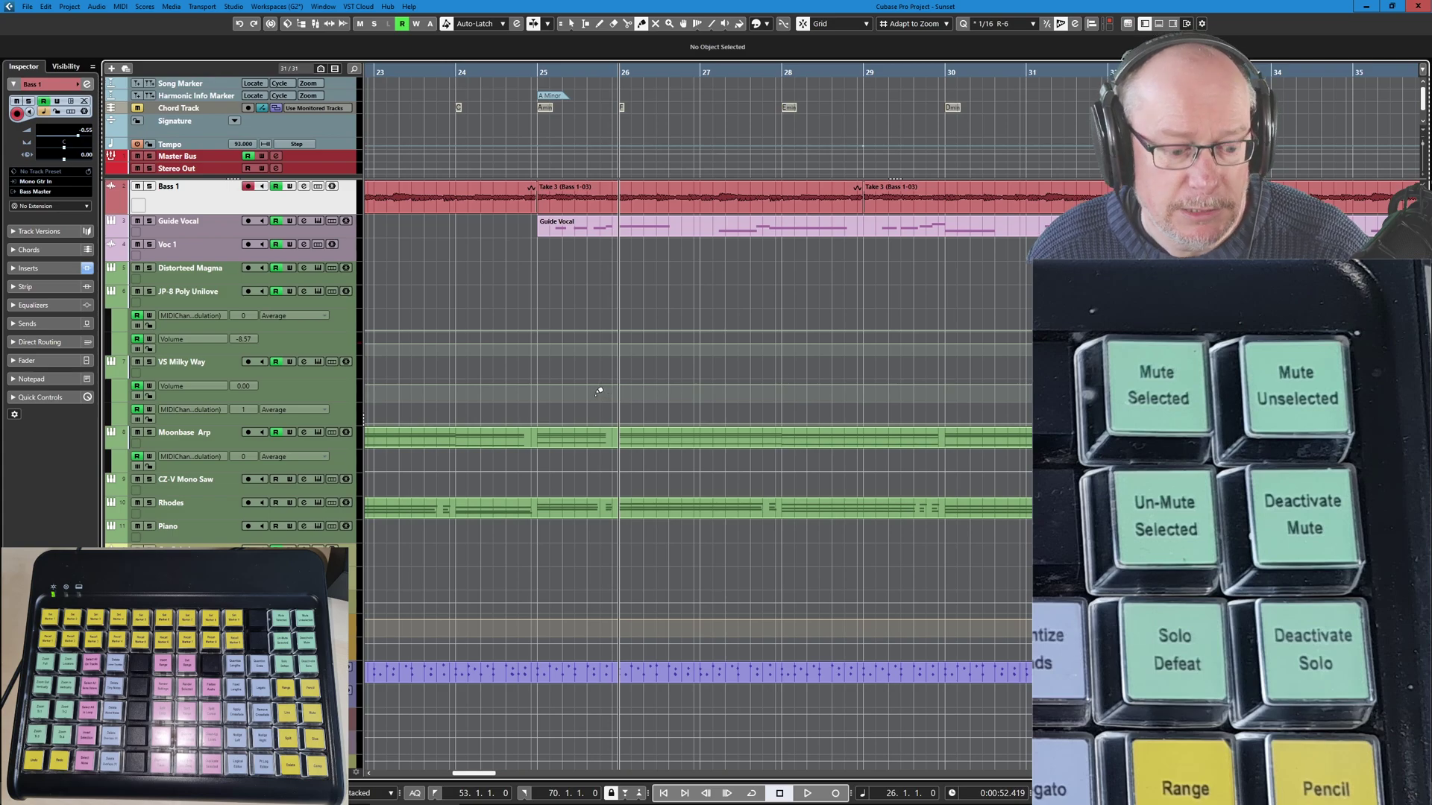
- In Excel, search for 'mute', stepping through Mute Unselected and Delete Muted Notes
key(alt+Tab)
key(ctrl+f)
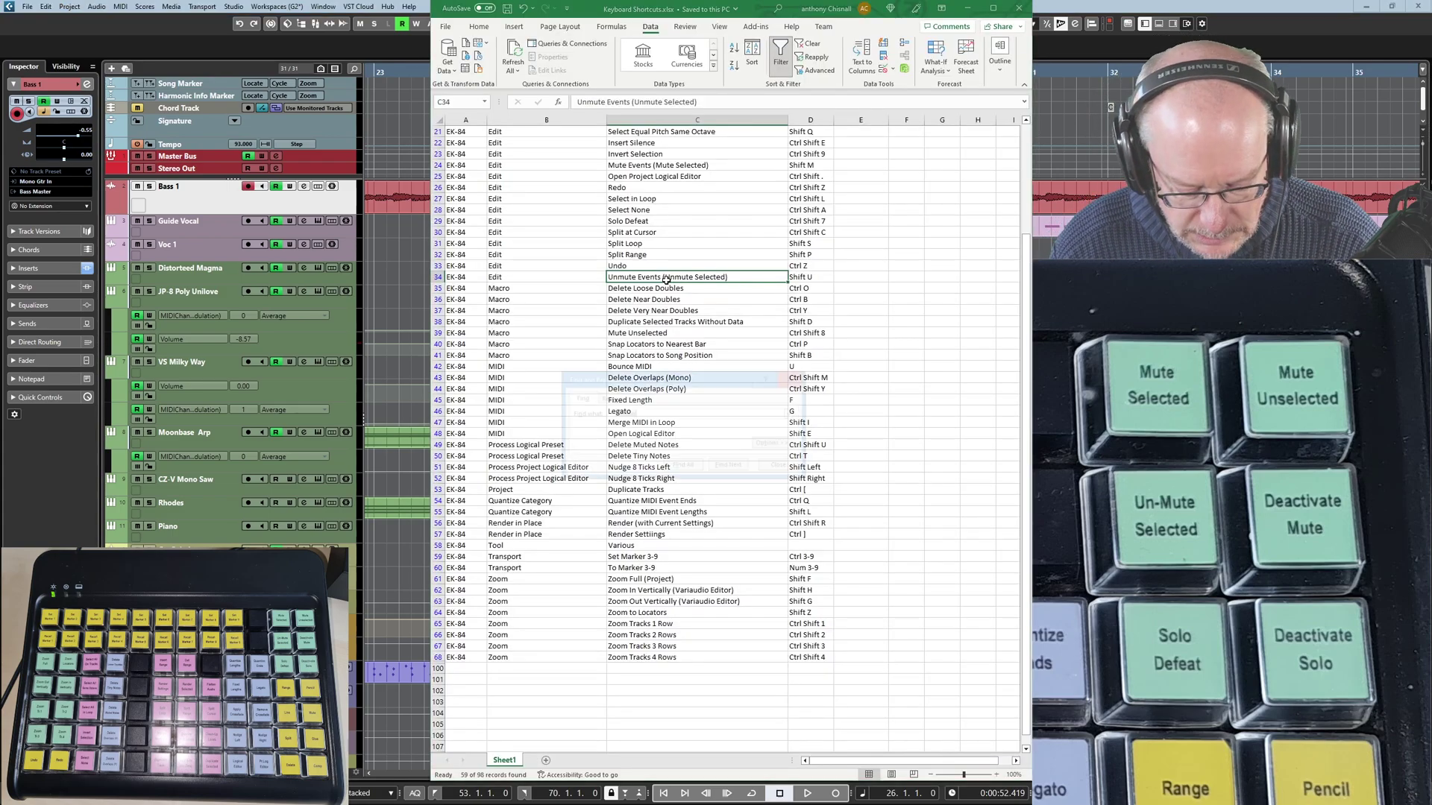
text(mute)
key(Return)
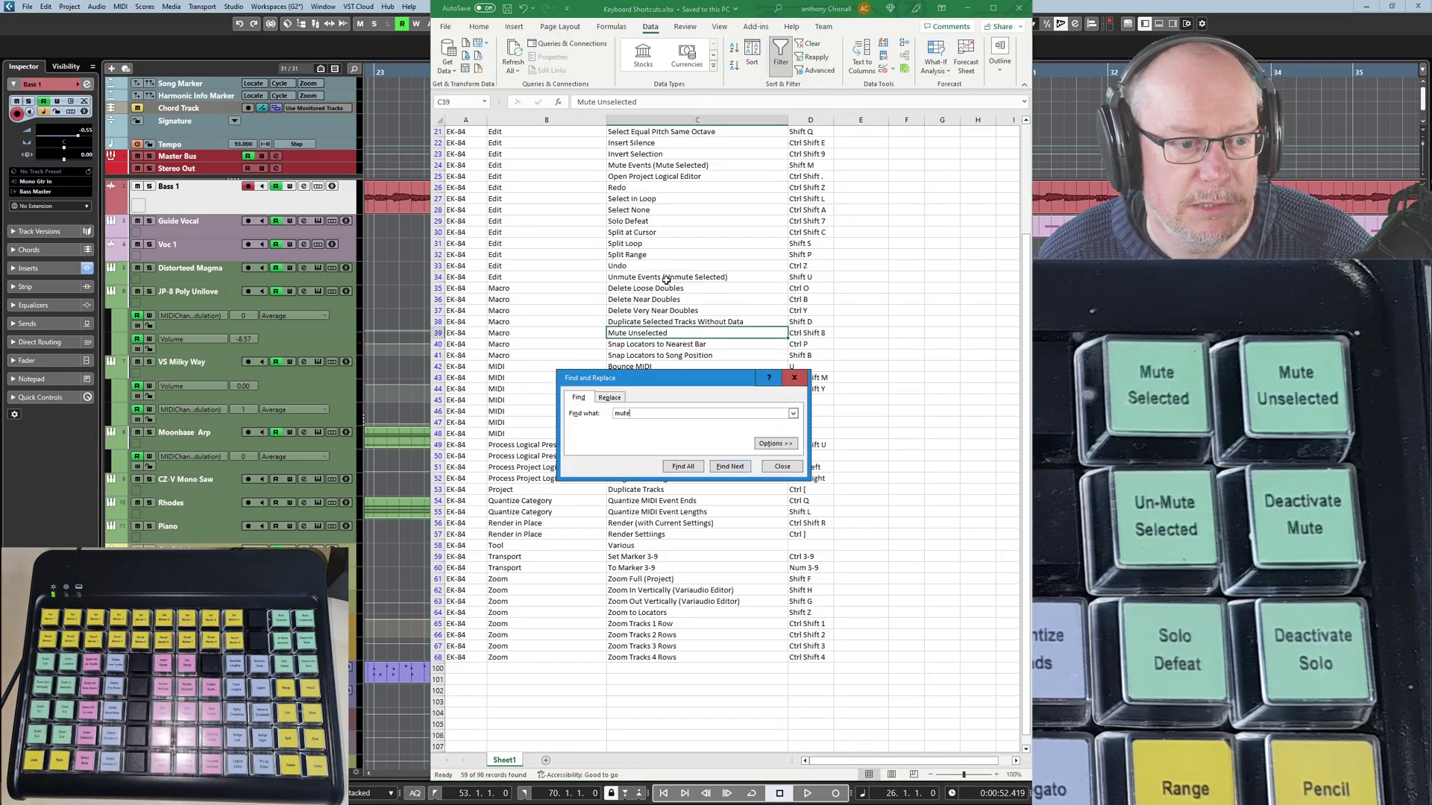
key(Return)
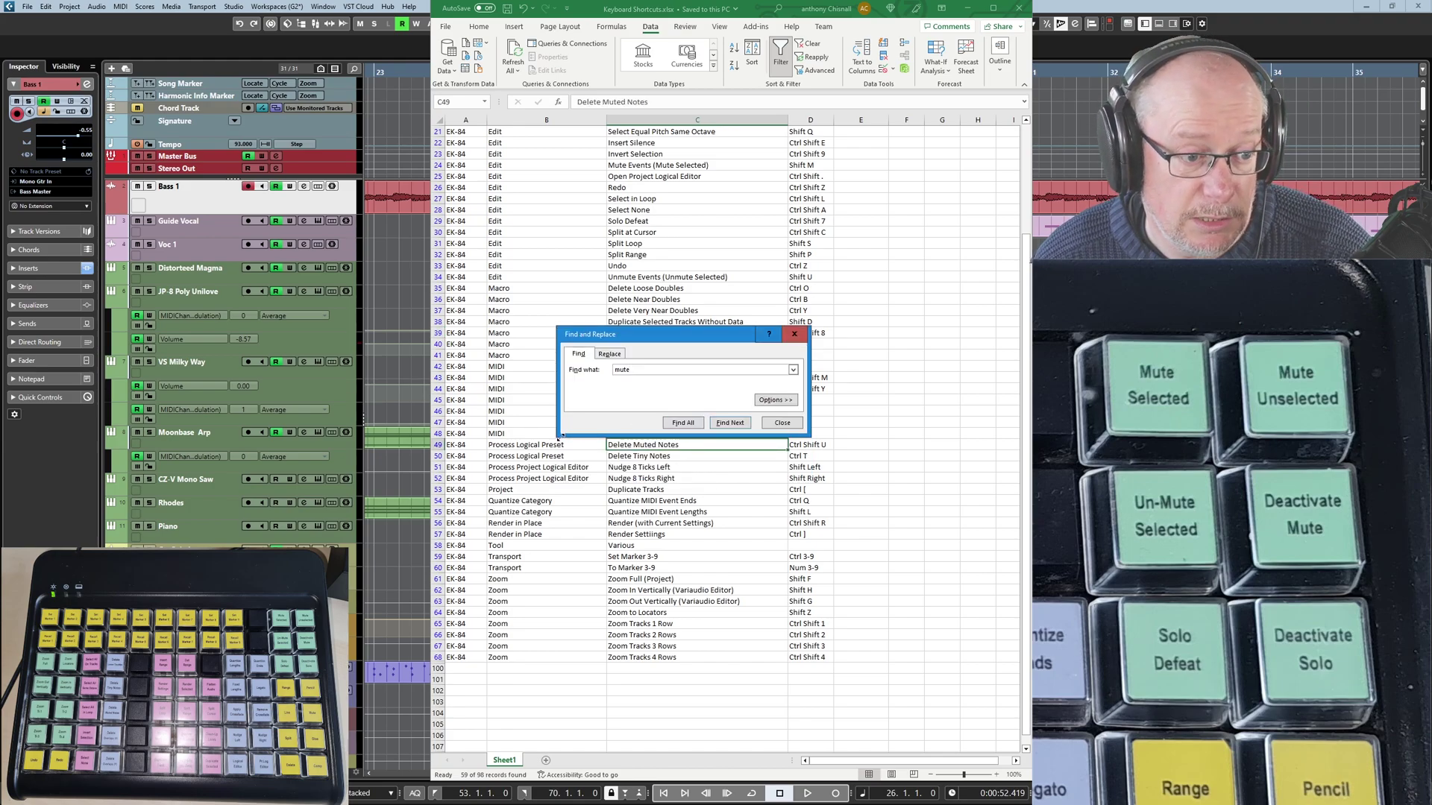
- Advance to the Mute Events (Mute Selected) match, close Find, and minimize Excel
click(730, 423)
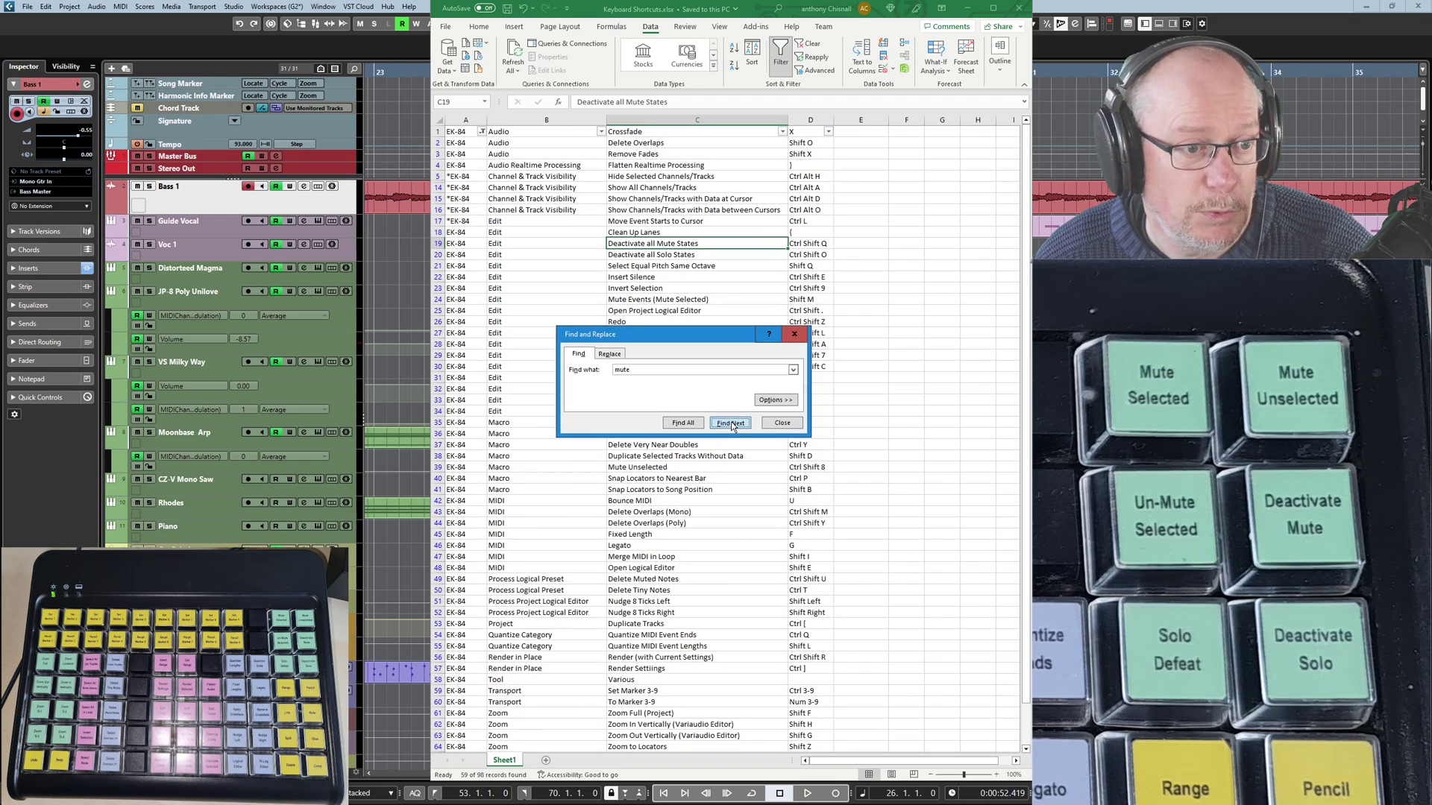
click(730, 423)
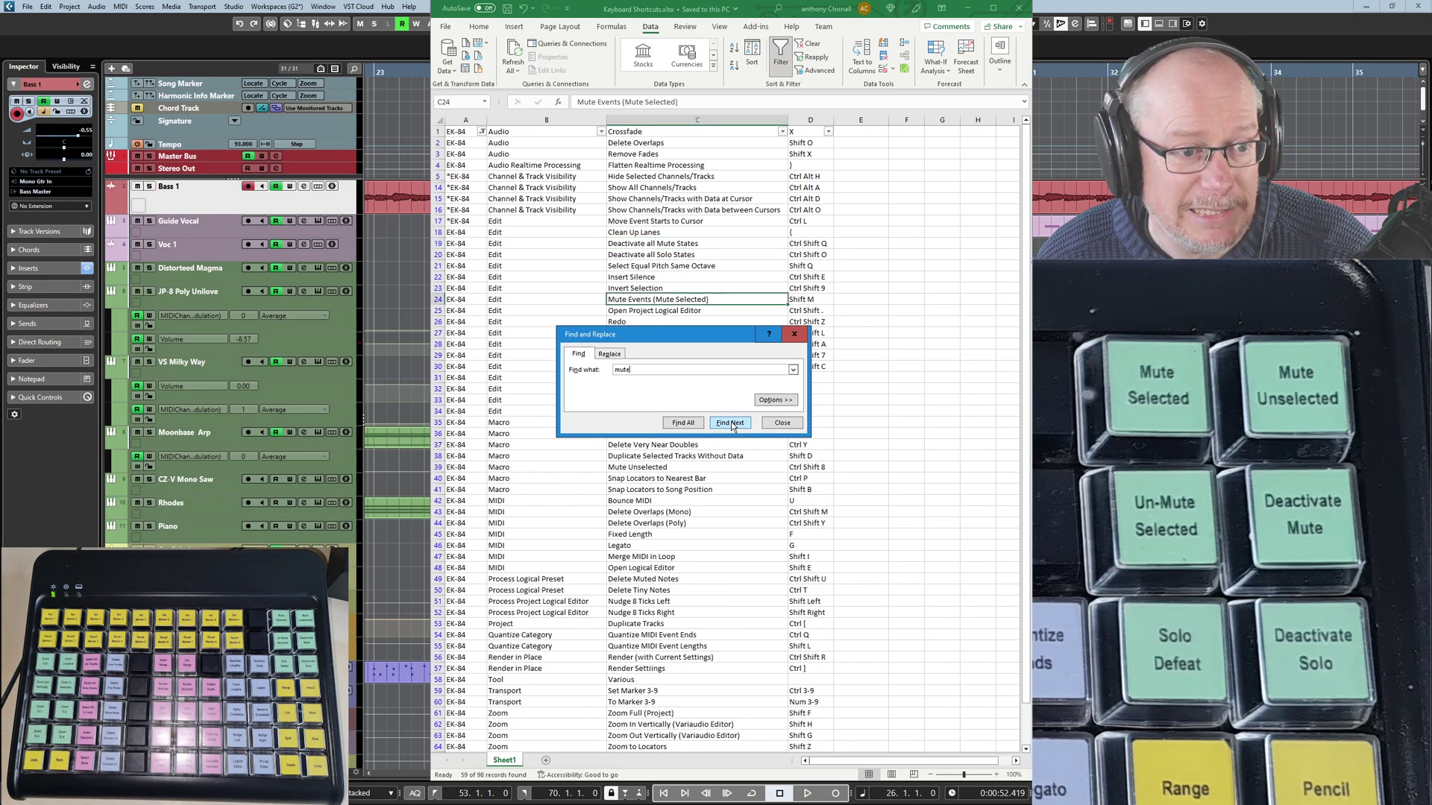
click(780, 424)
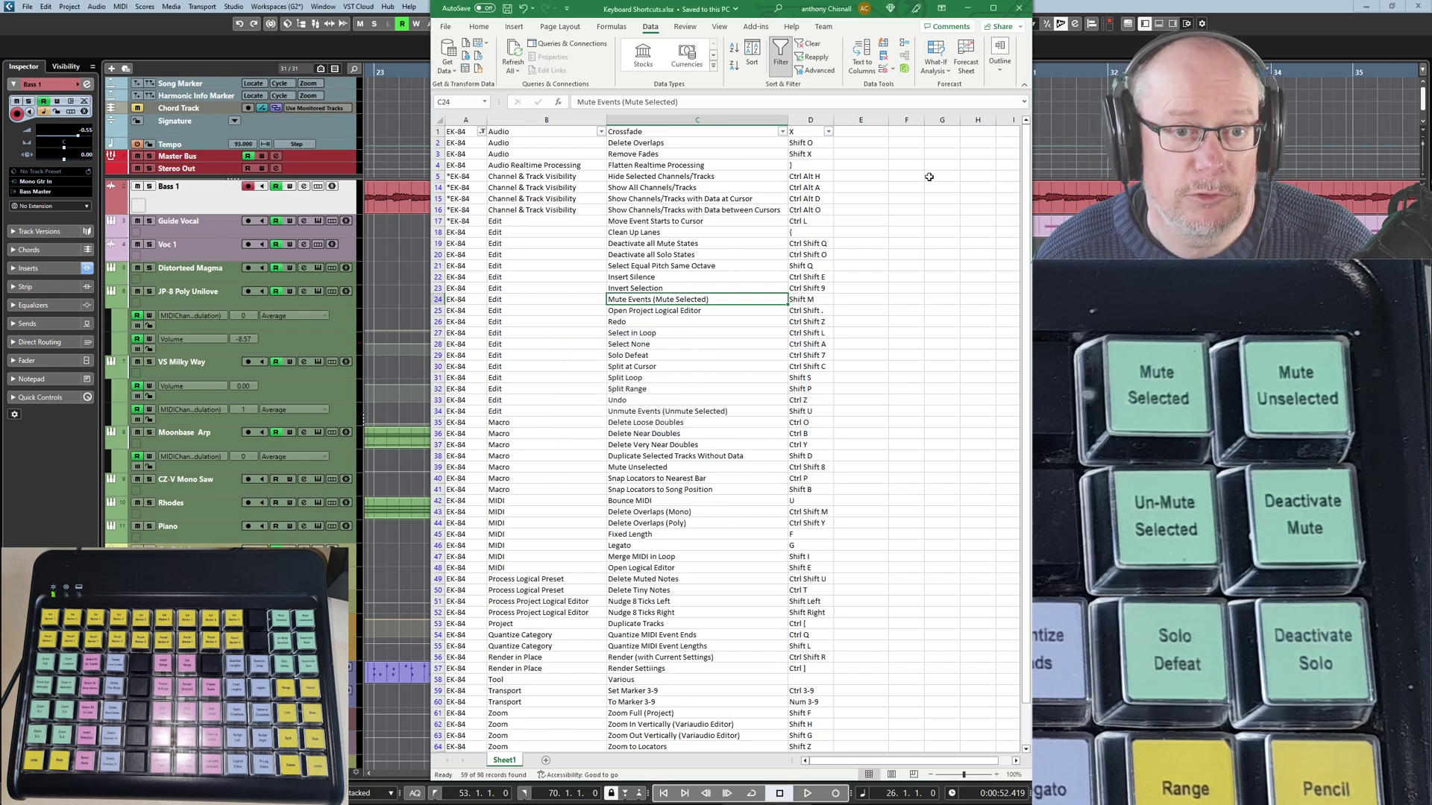
click(967, 8)
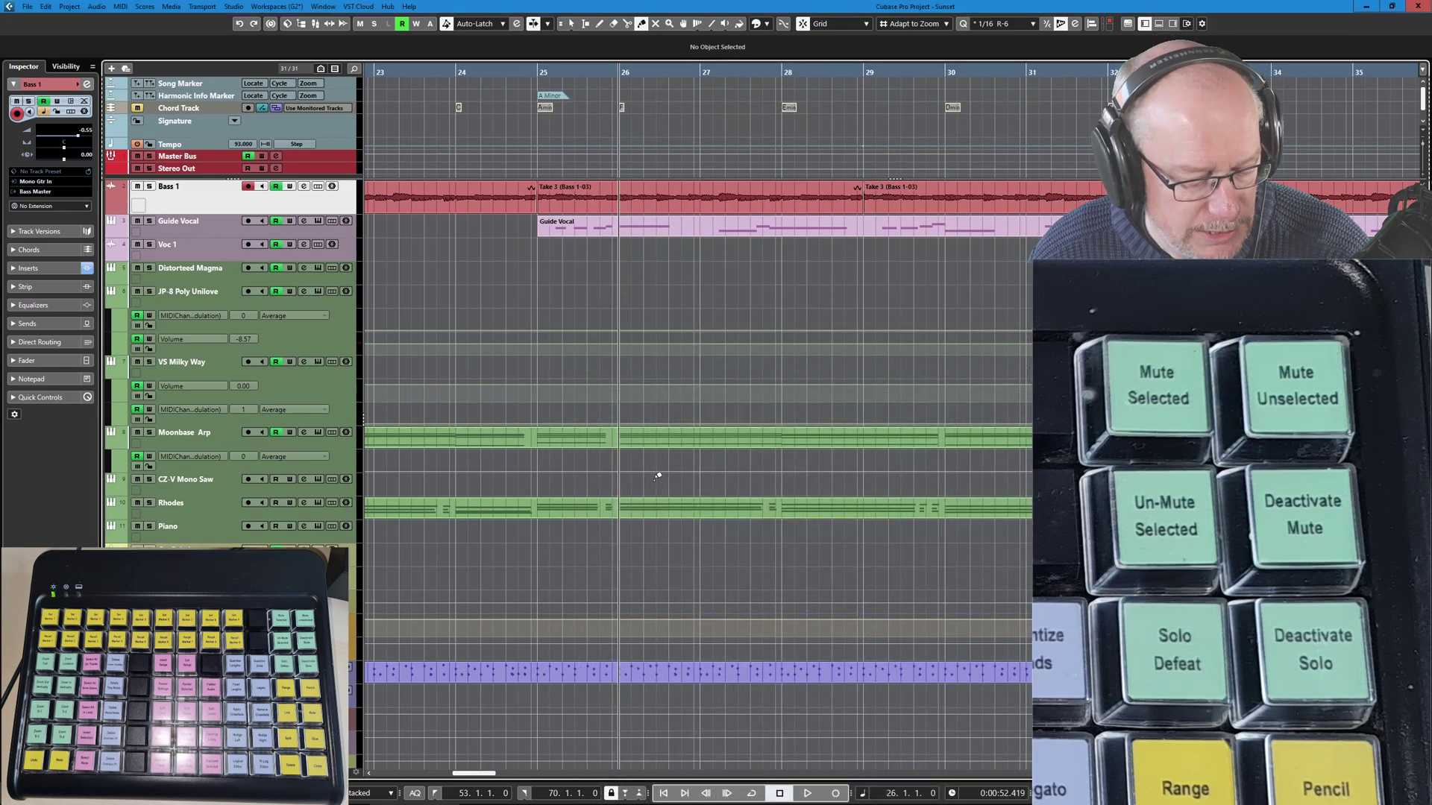
- Open the Moonbase Arp part in the Key Editor and unmute its notes with Shift+U
double_click(629, 445)
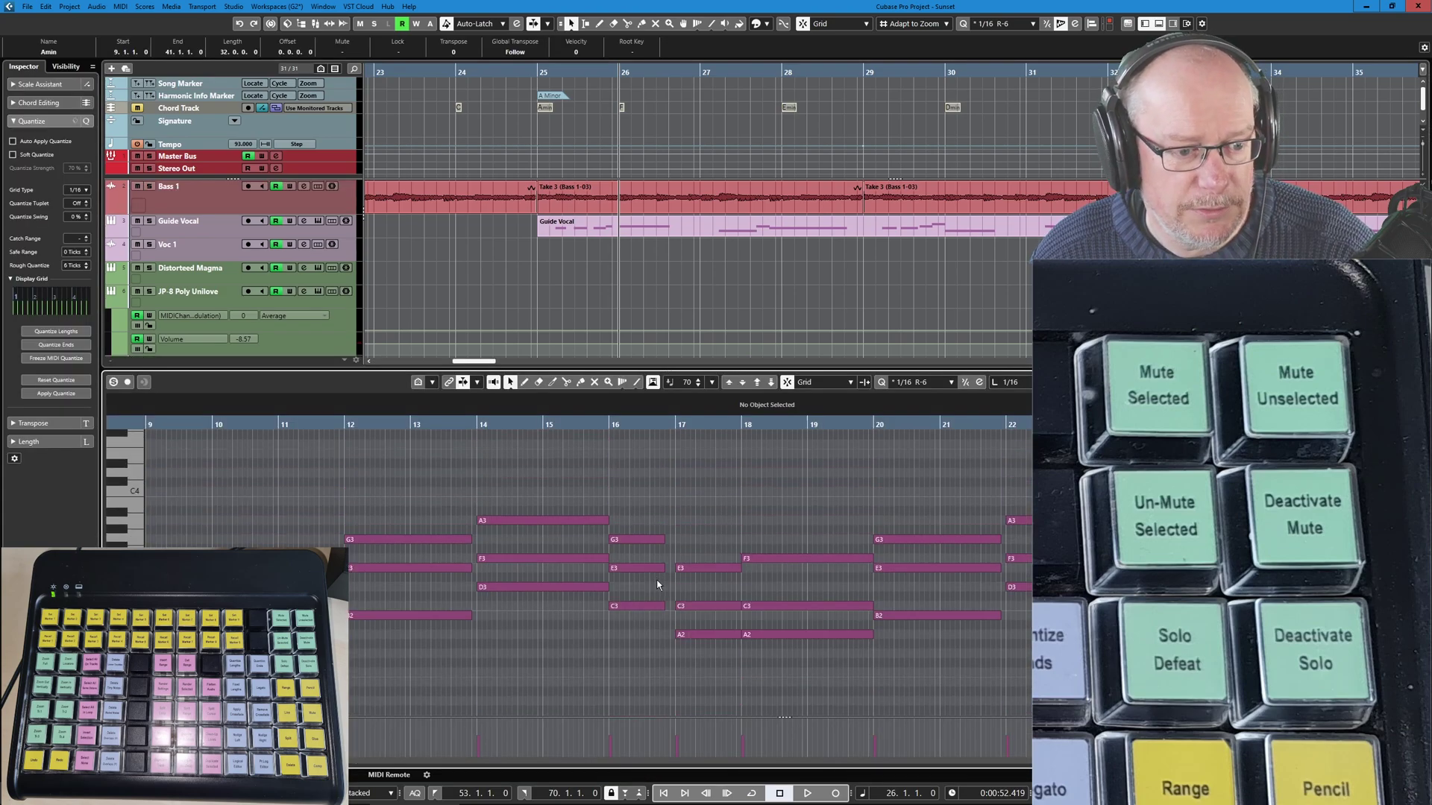
drag(536, 484, 709, 671)
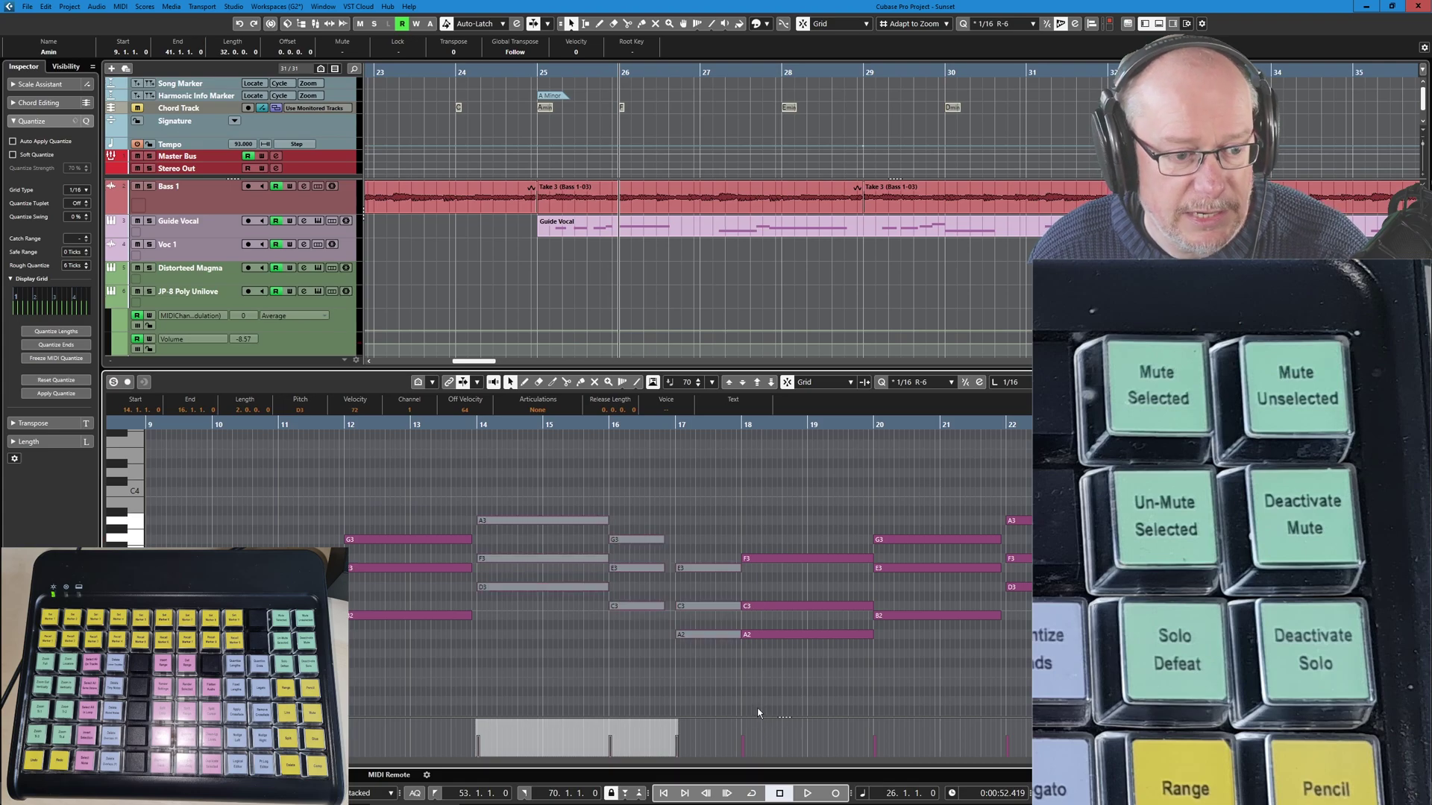
click(798, 489)
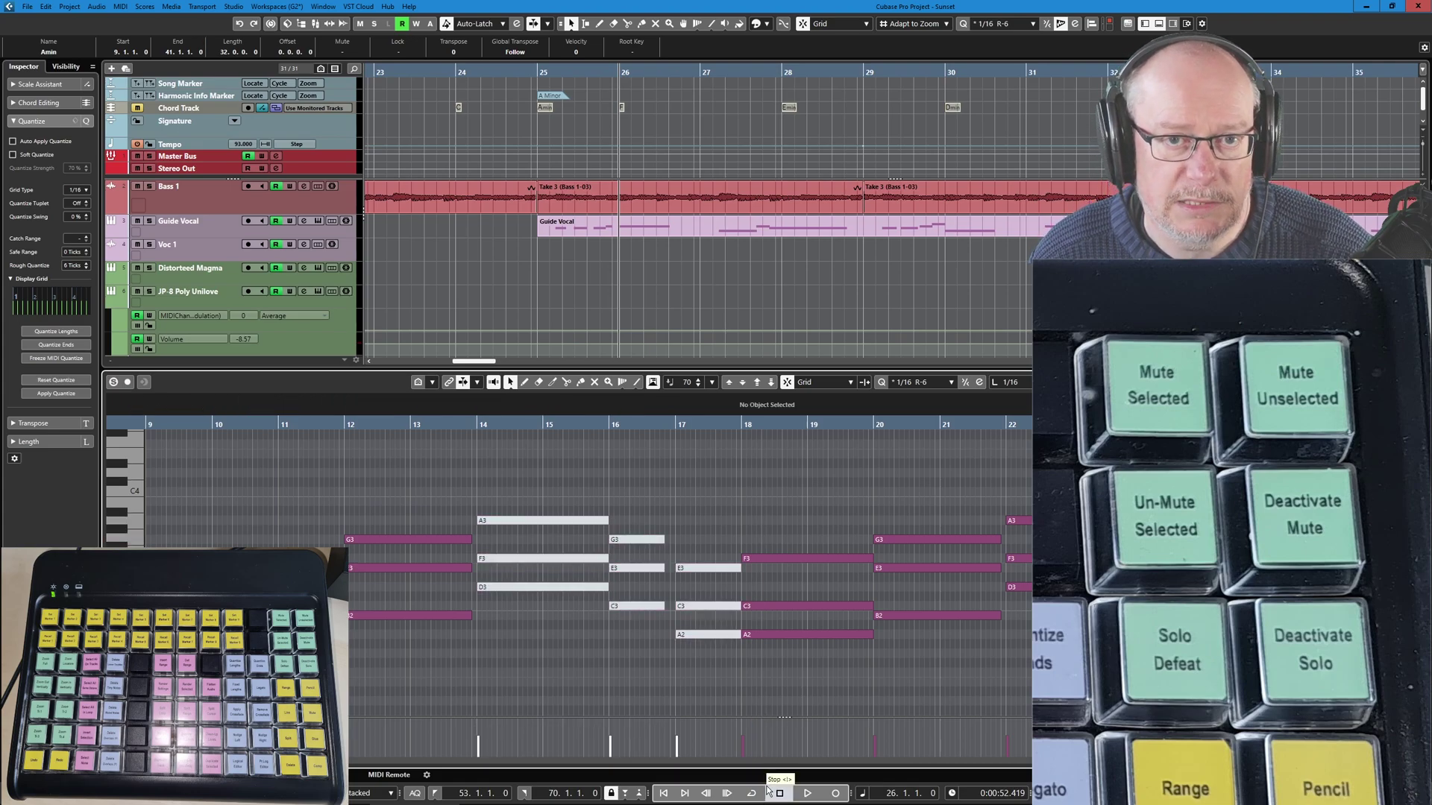
key(shift+u)
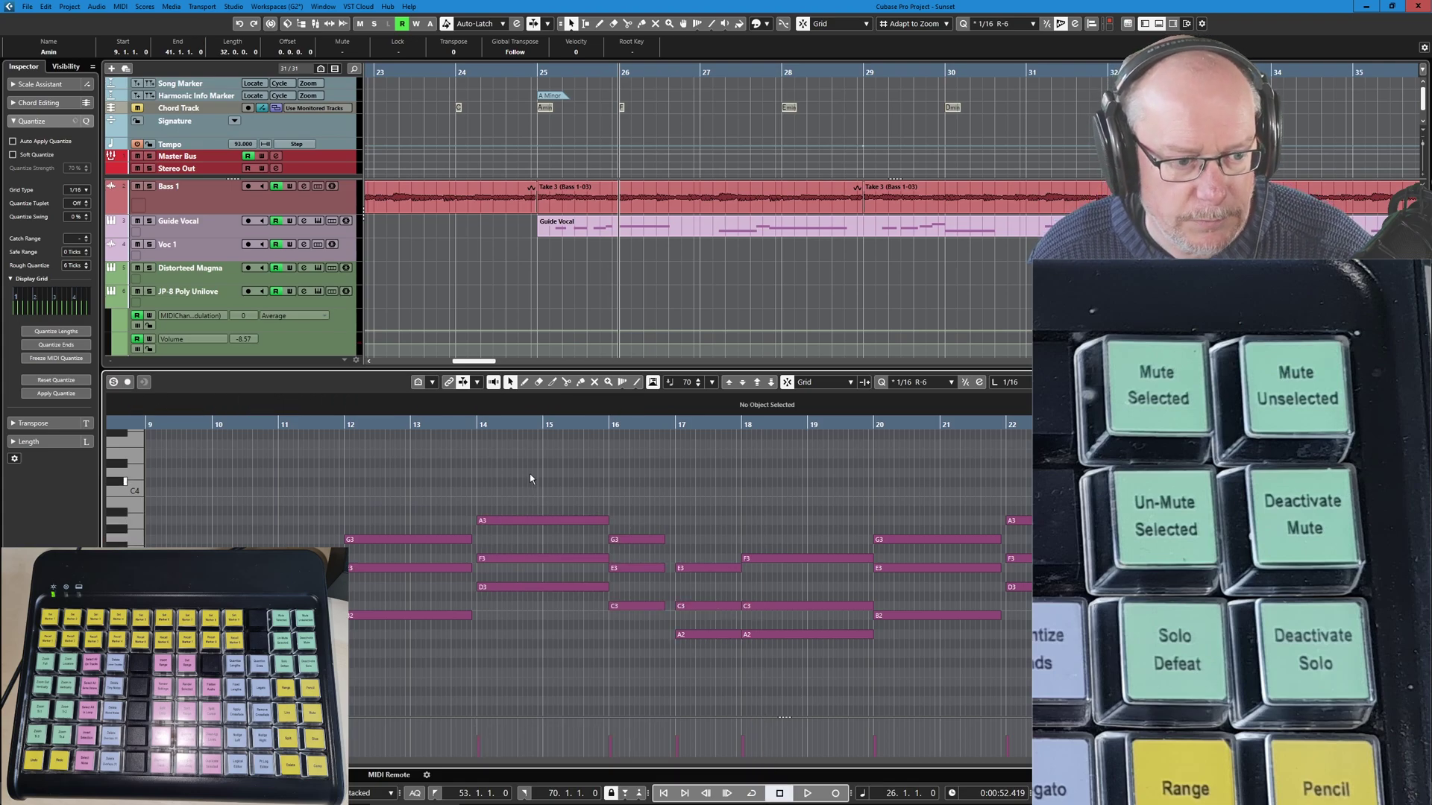
- Select the nine bar 14–17 notes, mute every unselected note, then undo it
drag(530, 473, 709, 666)
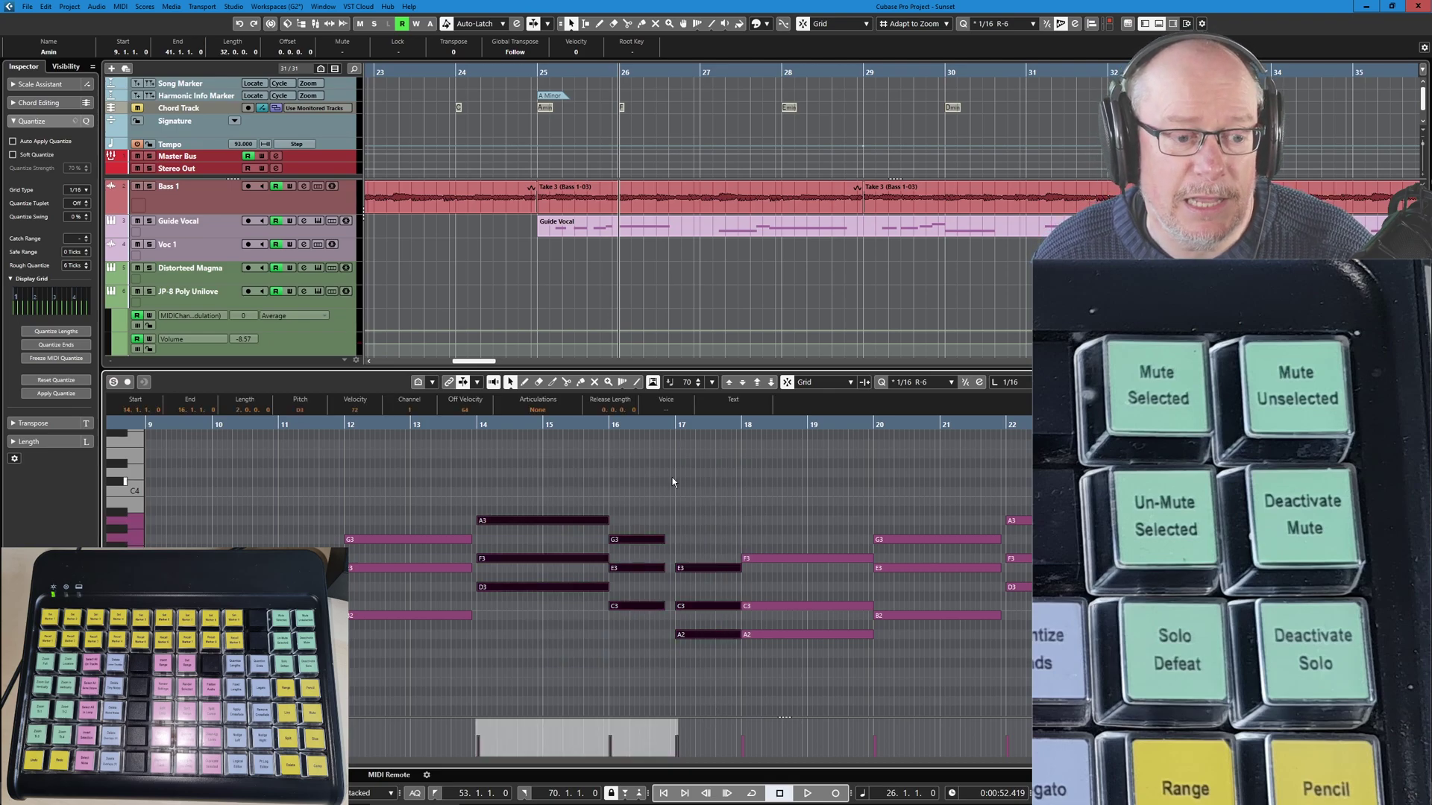
key(ctrl+shift+m)
click(808, 676)
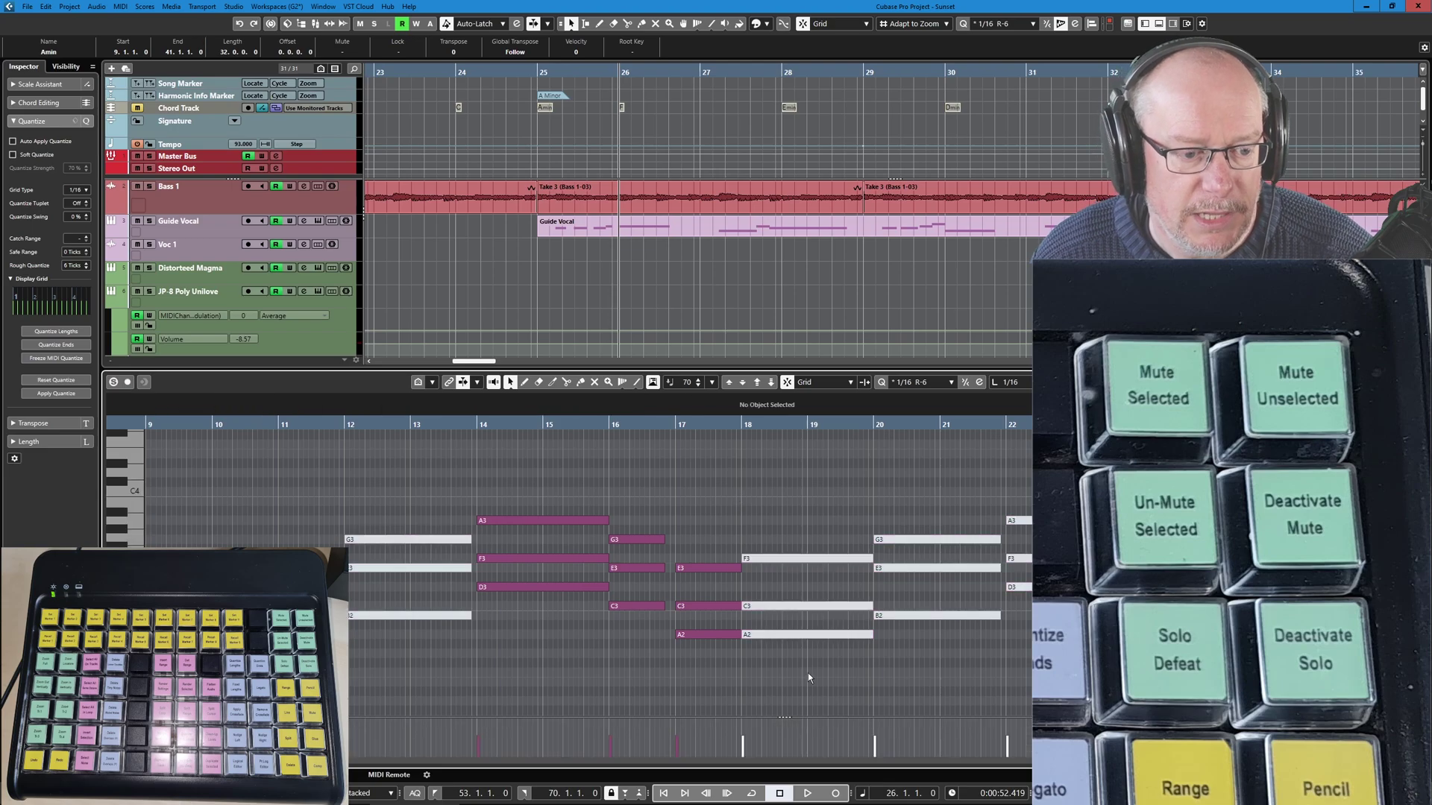
key(ctrl+z)
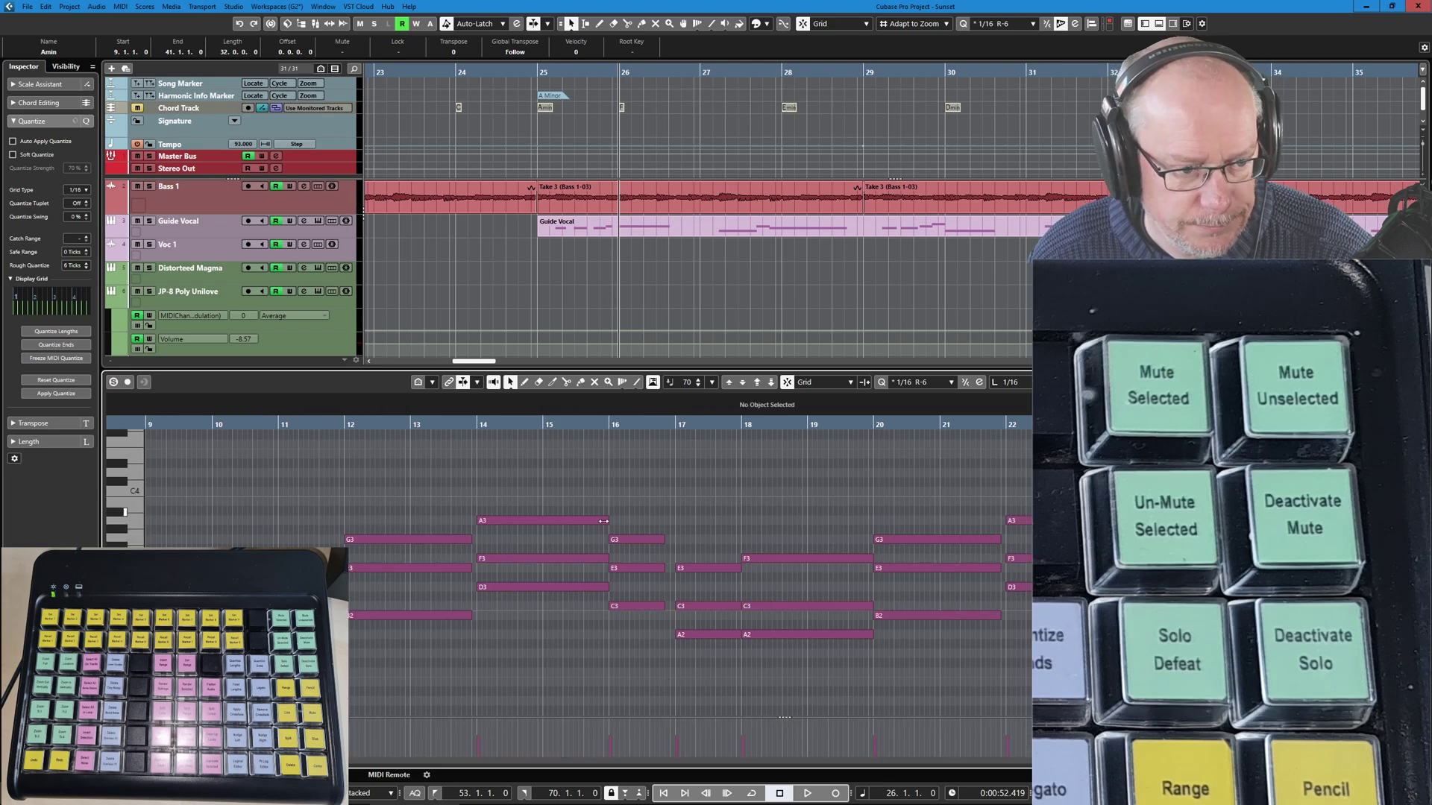
key(ctrl+z)
- Mute the bar 14–17 notes with Shift+M, then reselect and unmute them
key(shift+m)
click(757, 470)
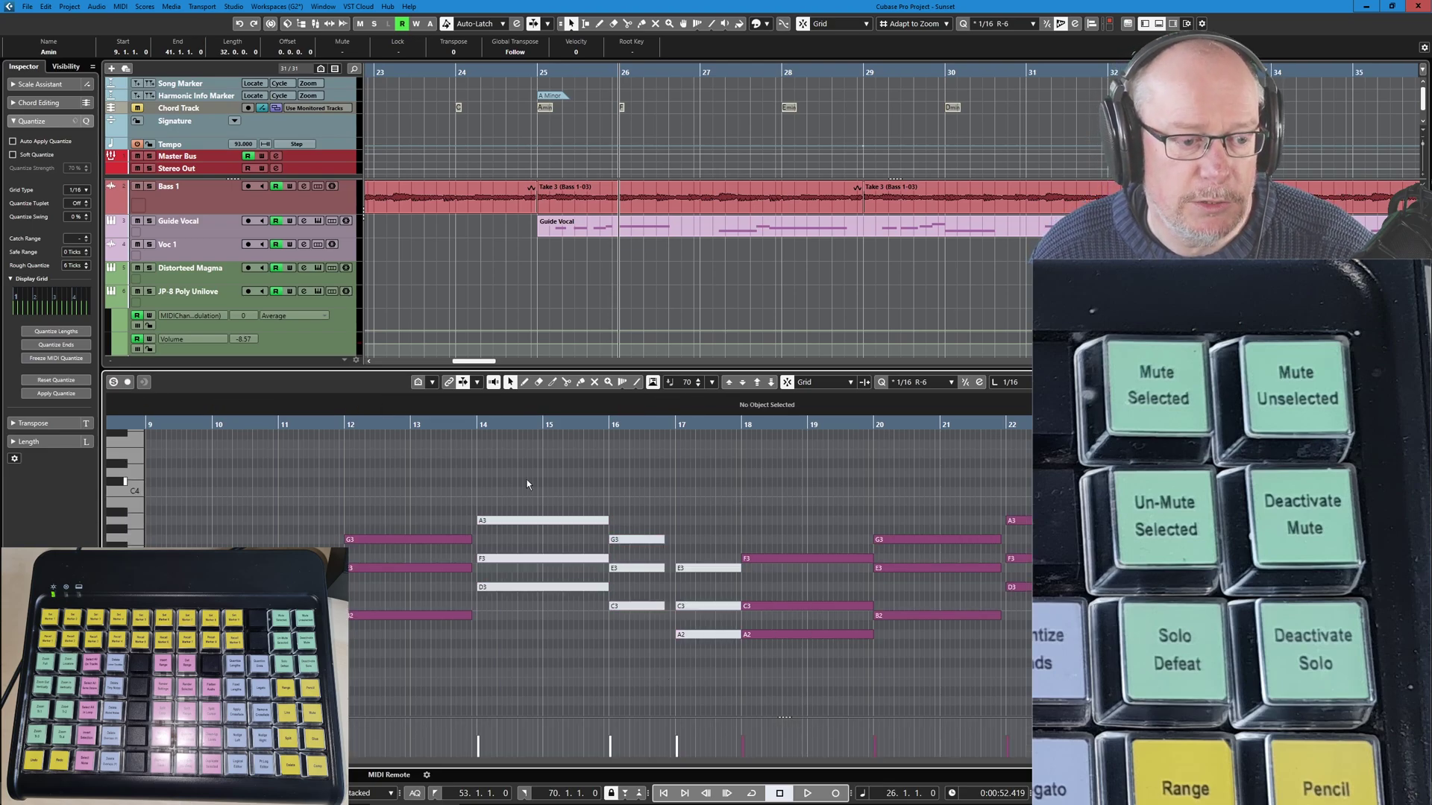
drag(526, 480, 695, 666)
key(shift+u)
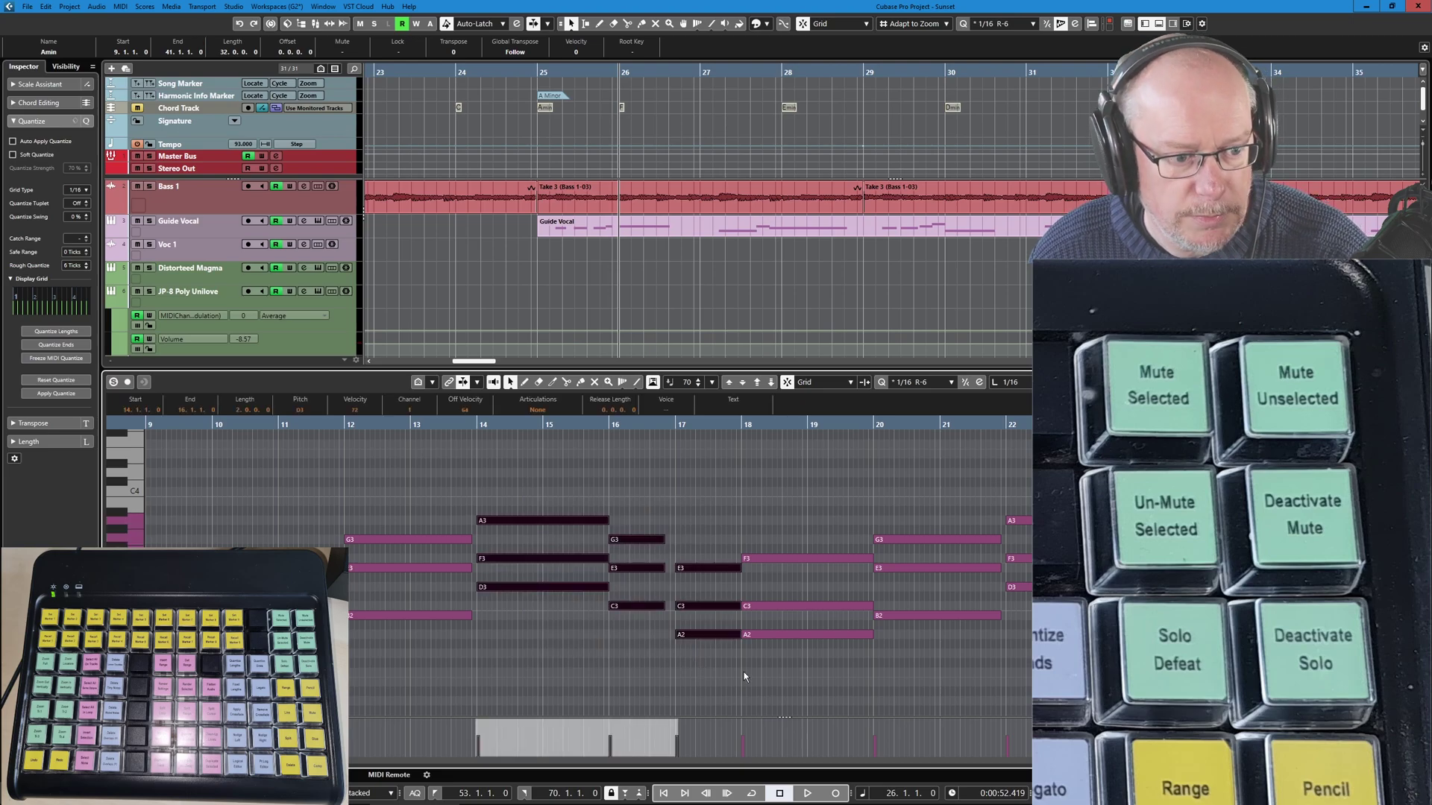
click(744, 672)
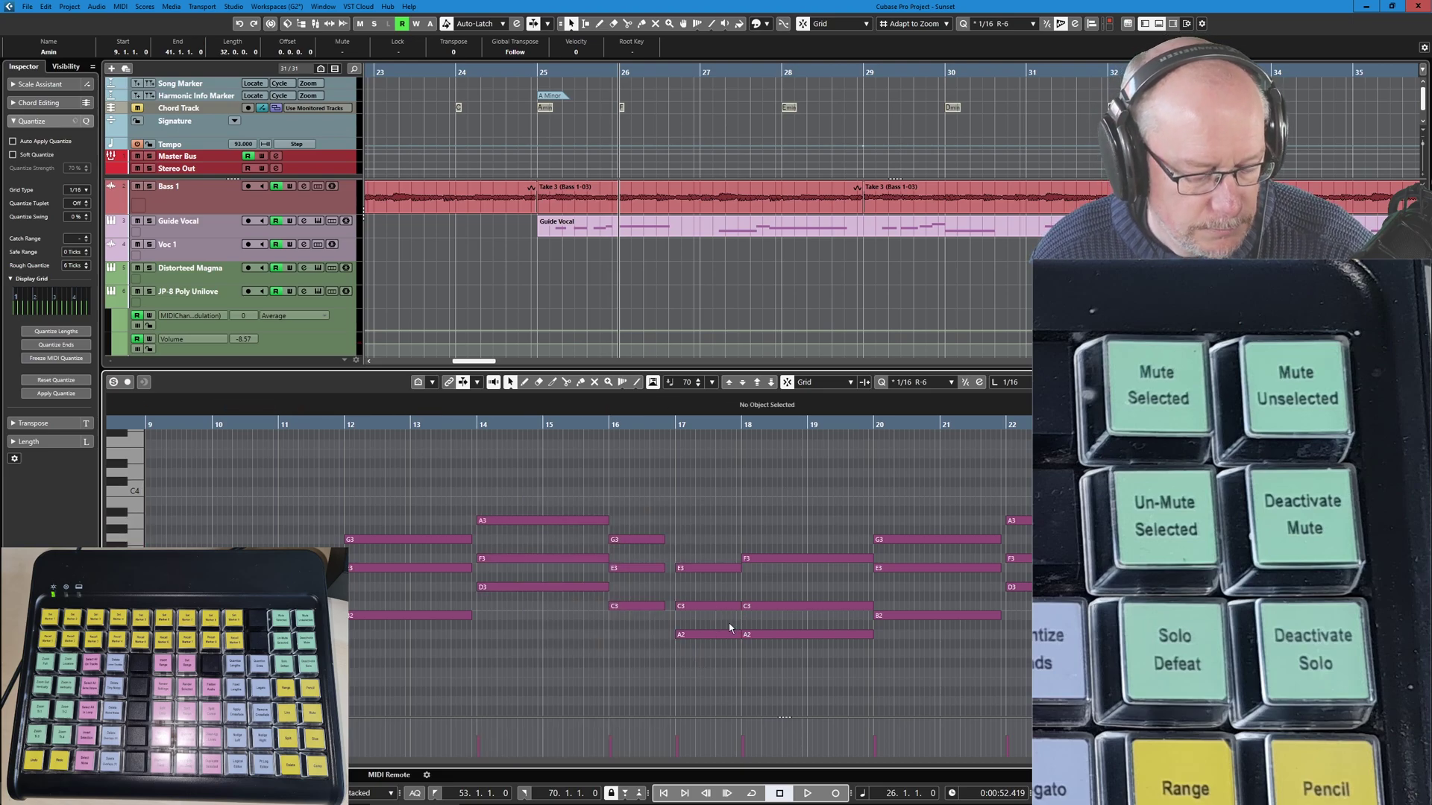
- Close the Key Editor and mute the Rhodes and Piano tracks
key(ctrl+e)
click(137, 503)
click(138, 526)
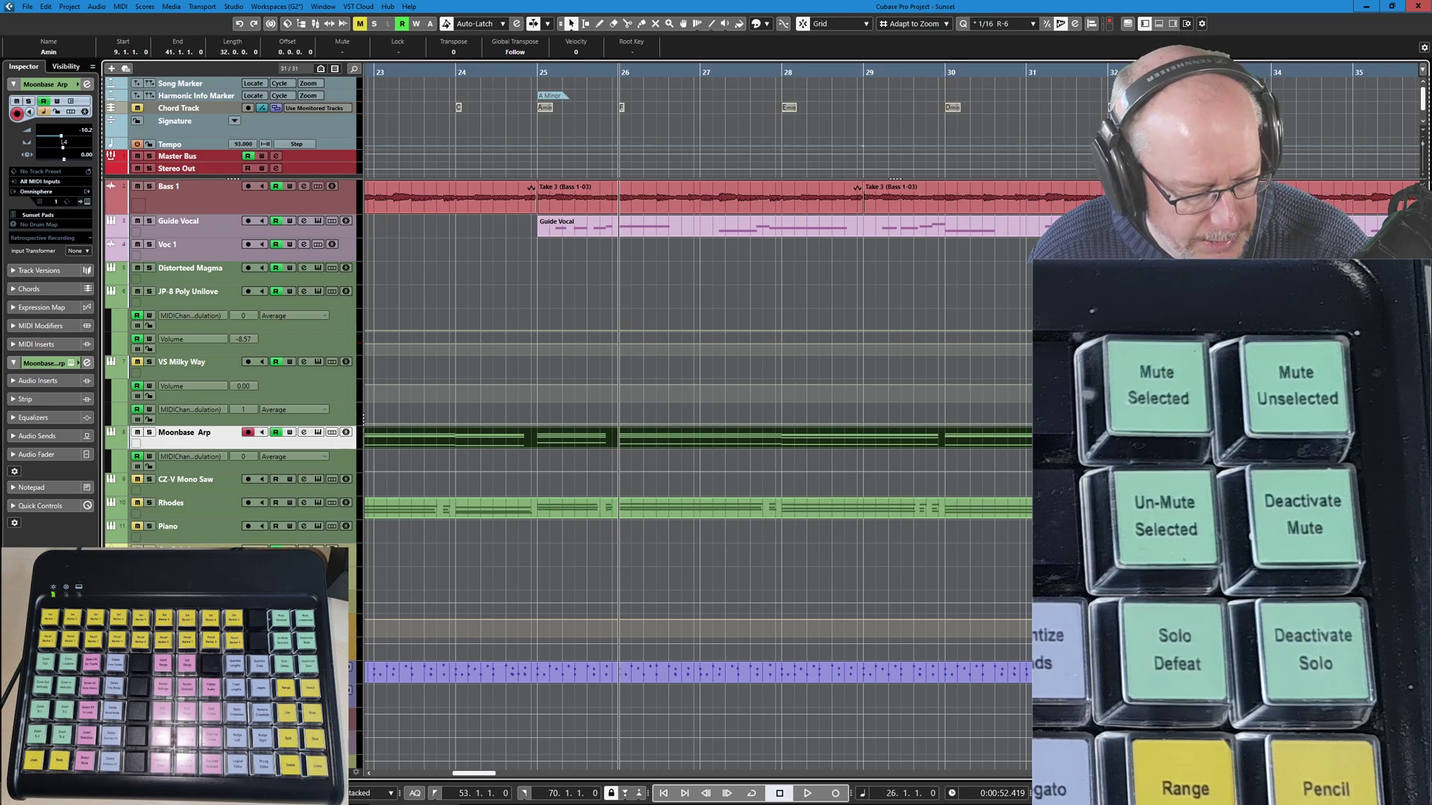
- Clear all track mutes, solo Distorted Magma, Rhodes and Moonbase Arp, then deactivate all solos
key(alt+m)
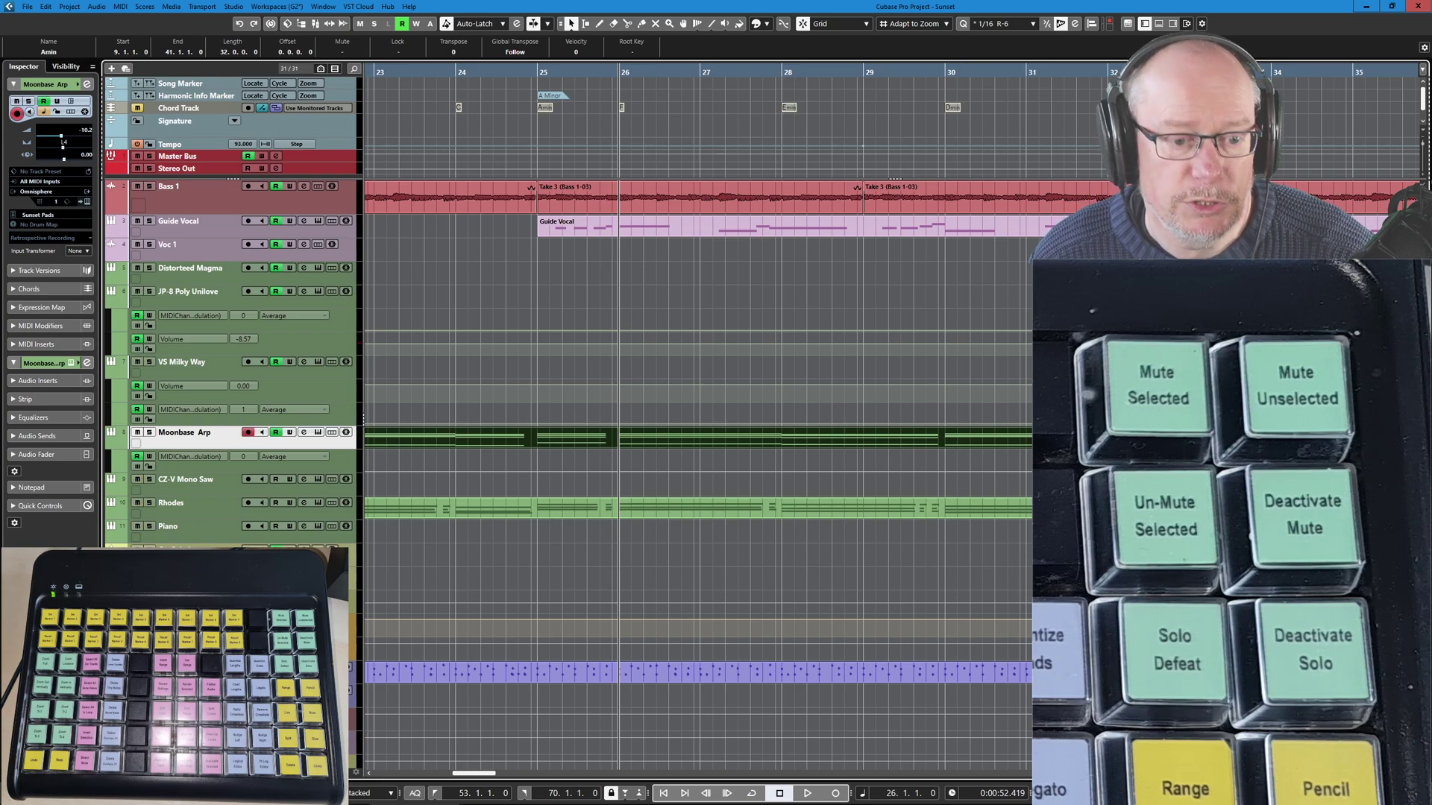
click(150, 267)
click(150, 502)
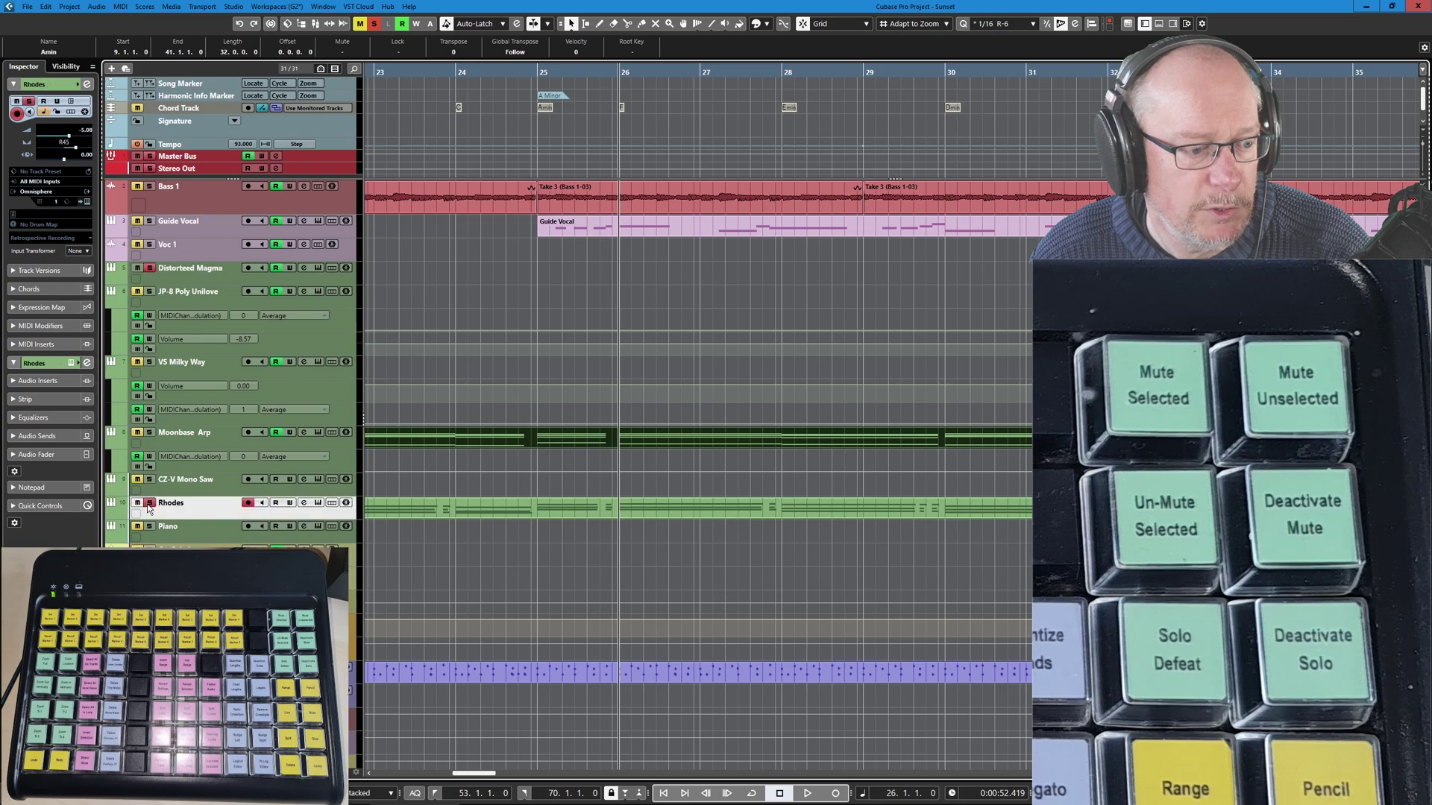
click(150, 432)
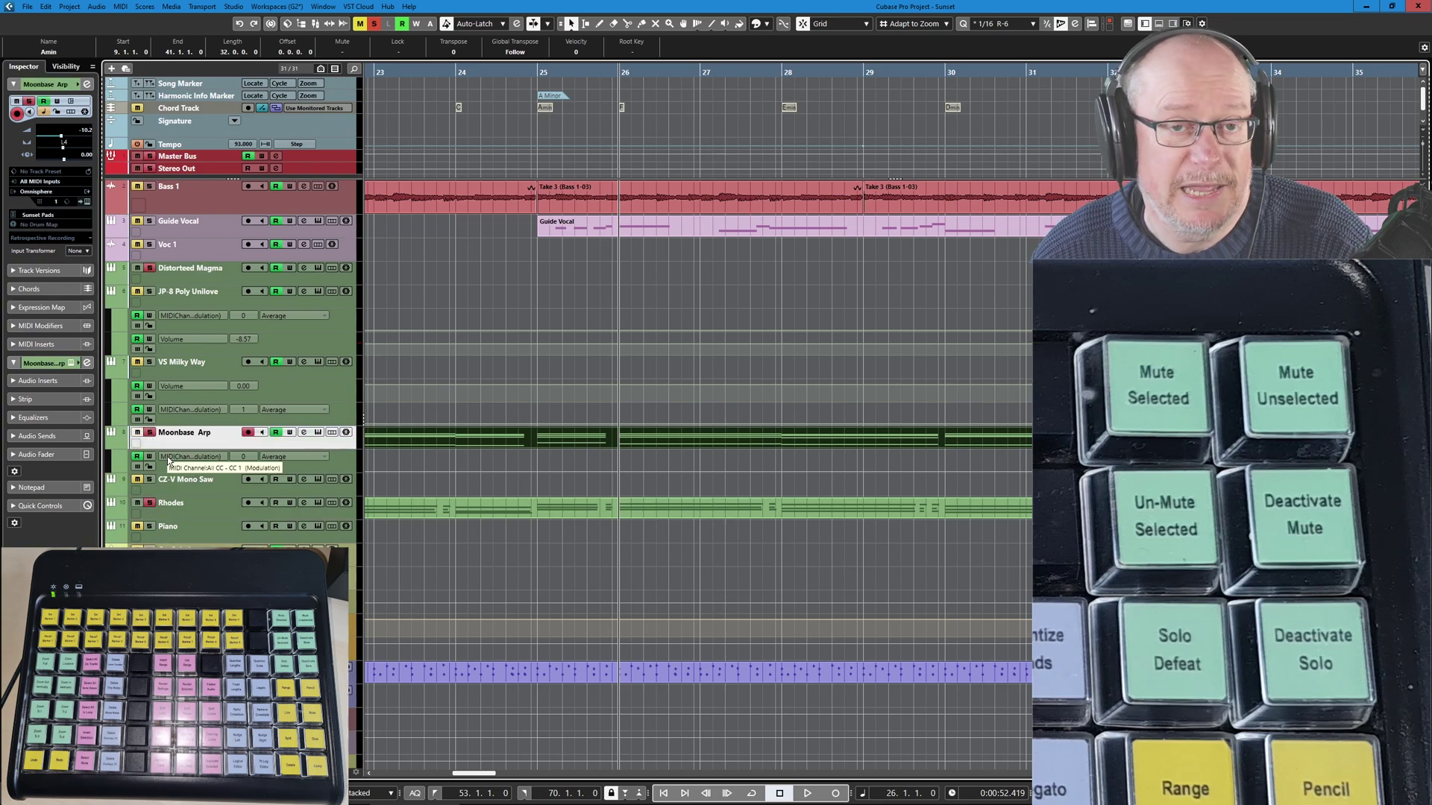
key(alt+shift+m)
key(alt+shift+s)
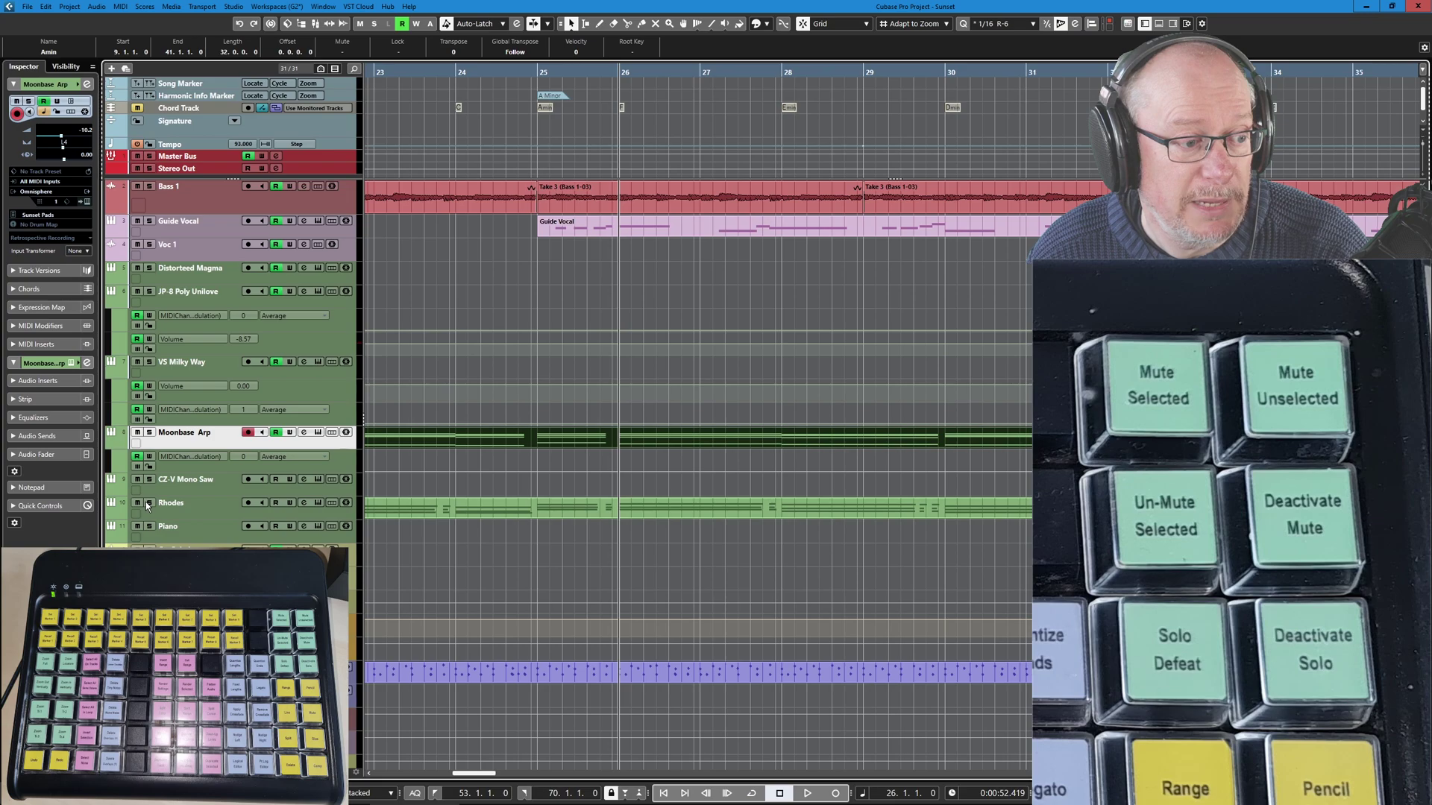
- Select and solo the Rhodes track, then mute all other tracks with Ctrl+M
click(161, 516)
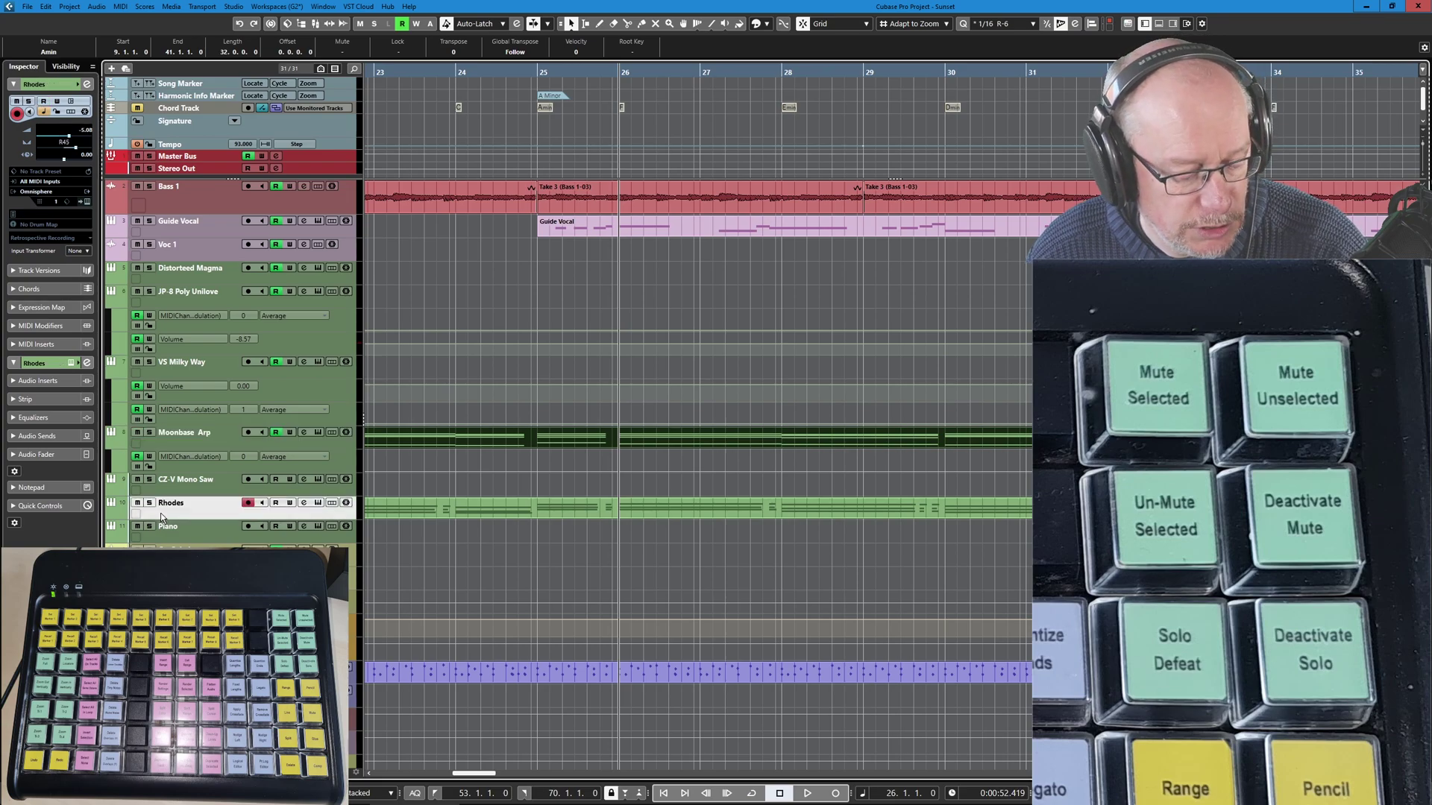
click(149, 504)
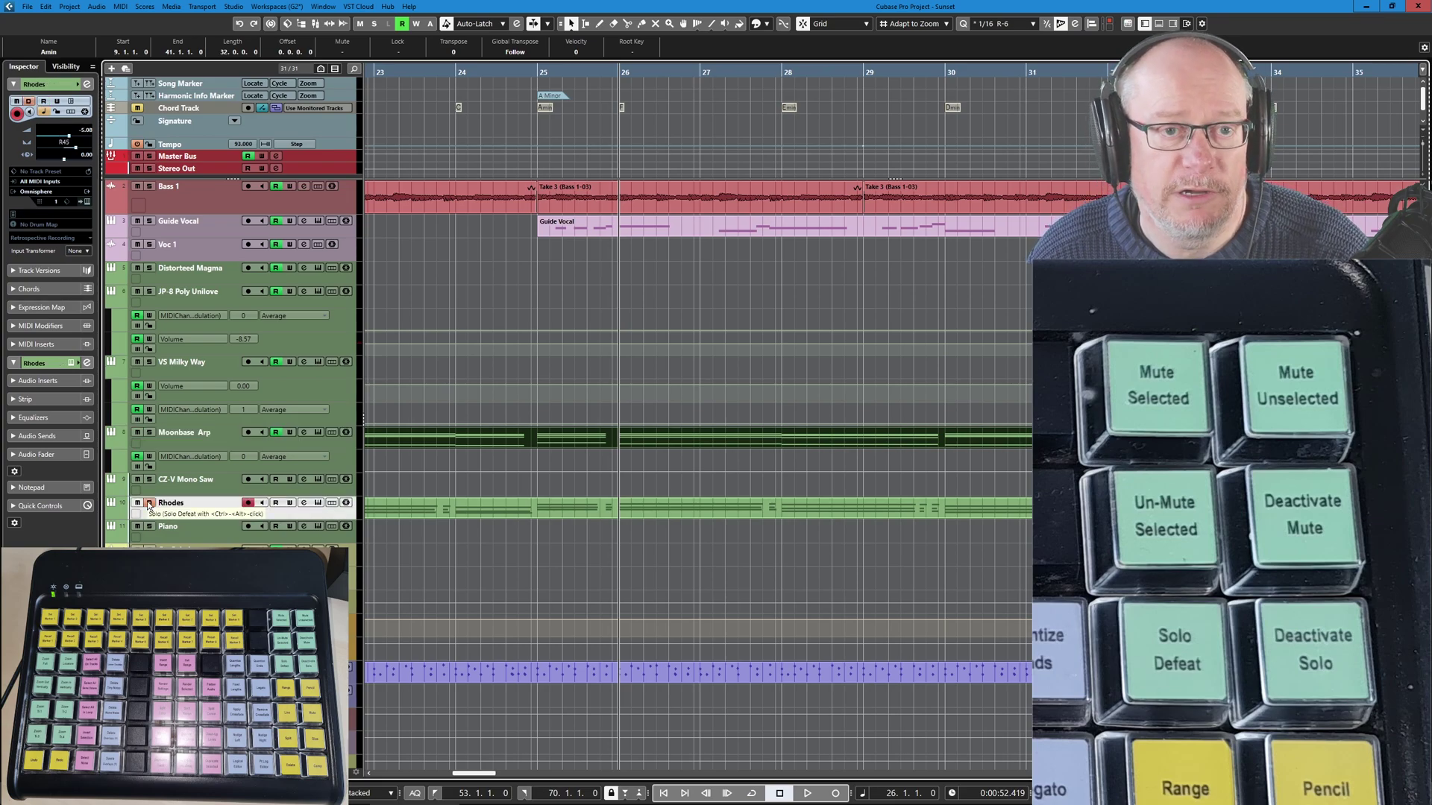
key(ctrl+m)
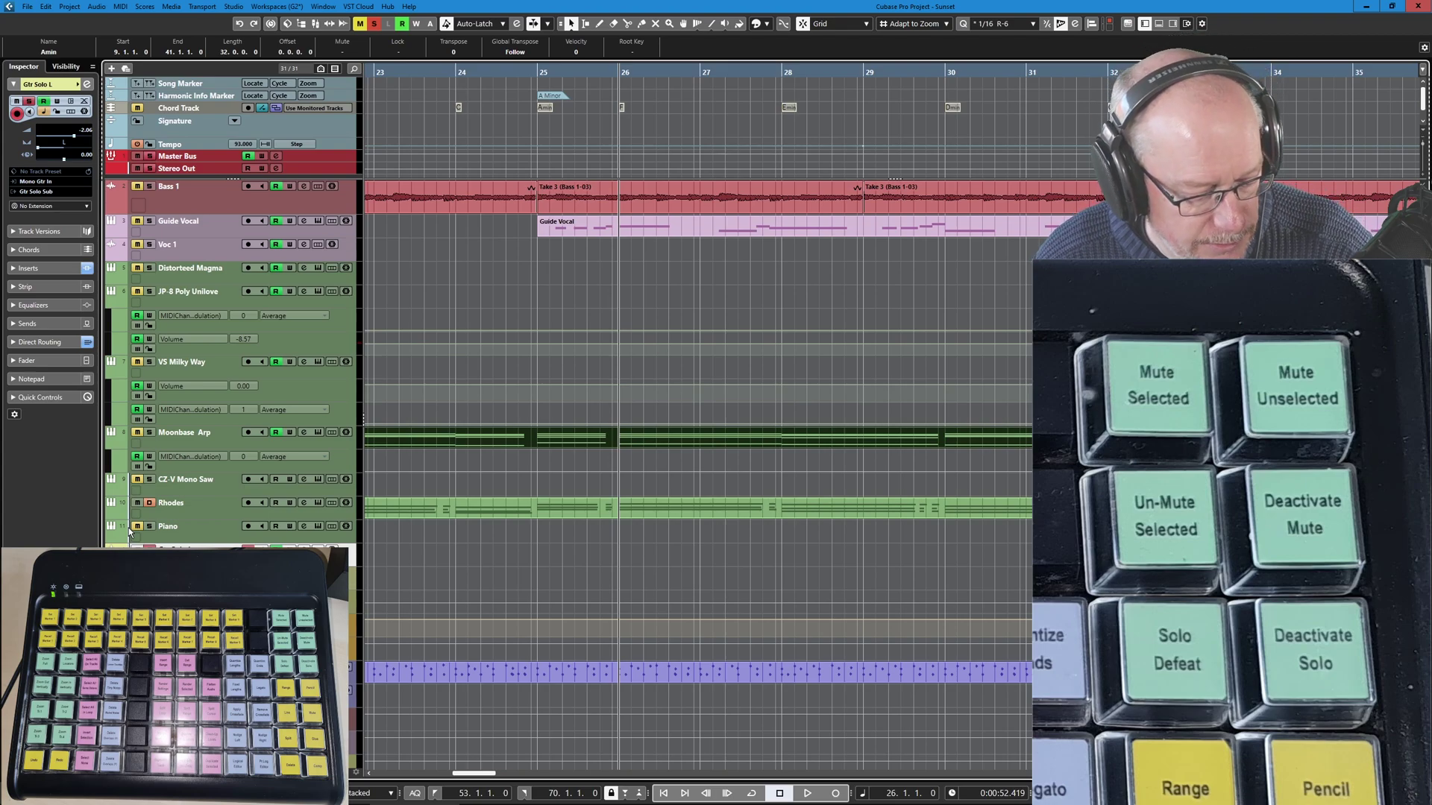
- Select and record-arm the Rhodes track with the EK-84 Up key
key(Up)
key(Up)
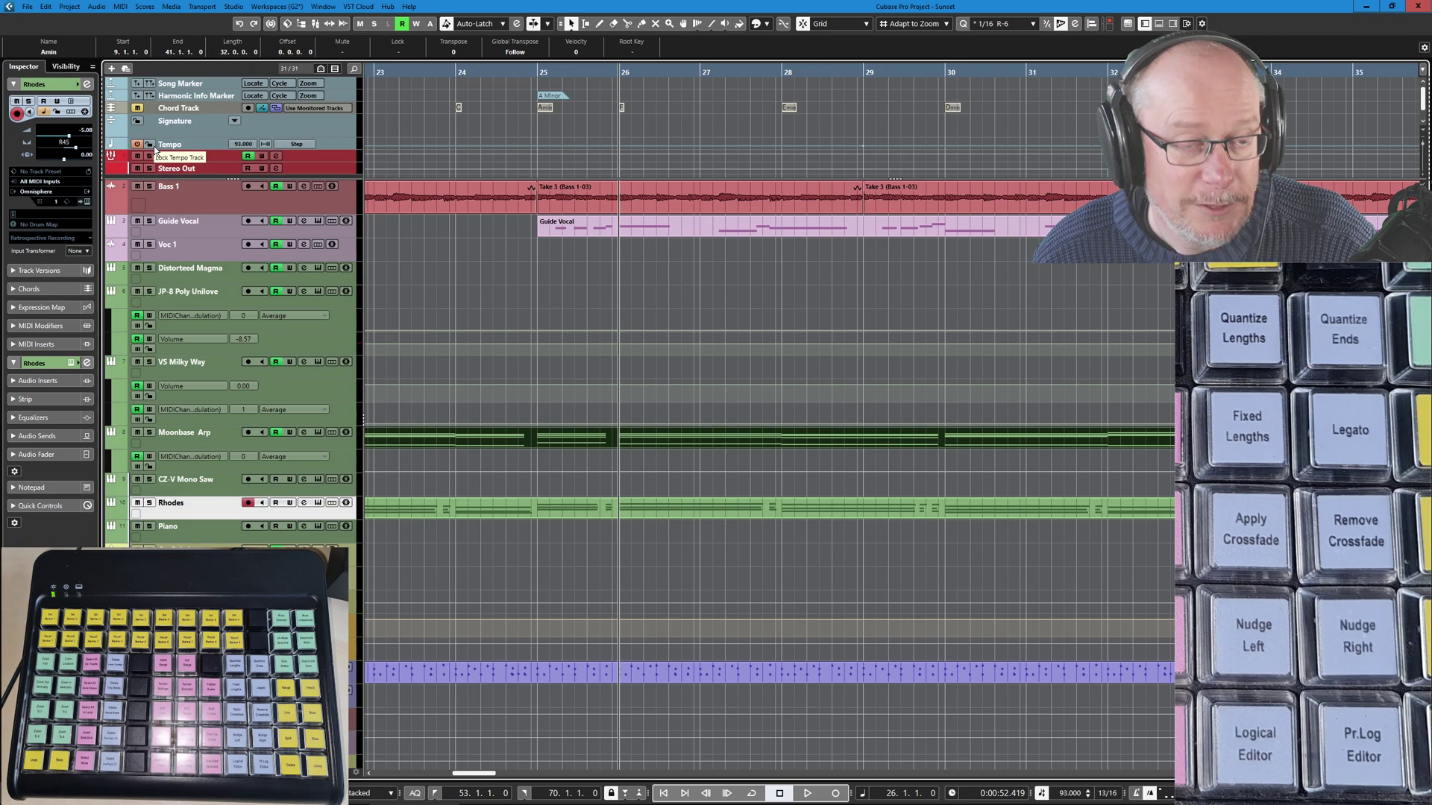
- Open the Rhodes part, apply legato to the six bar 22–24 chord notes, then undo it
double_click(653, 509)
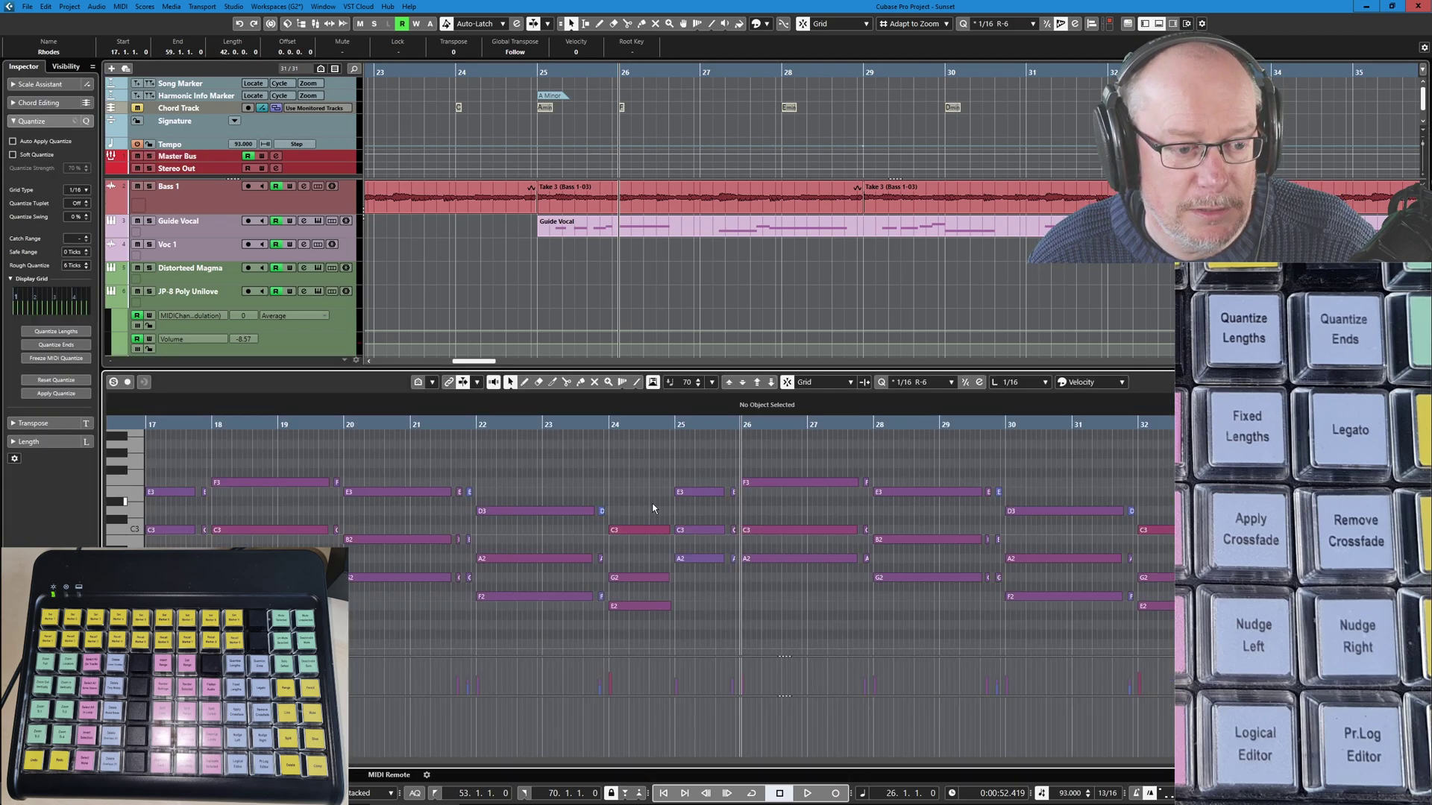
drag(532, 478, 637, 641)
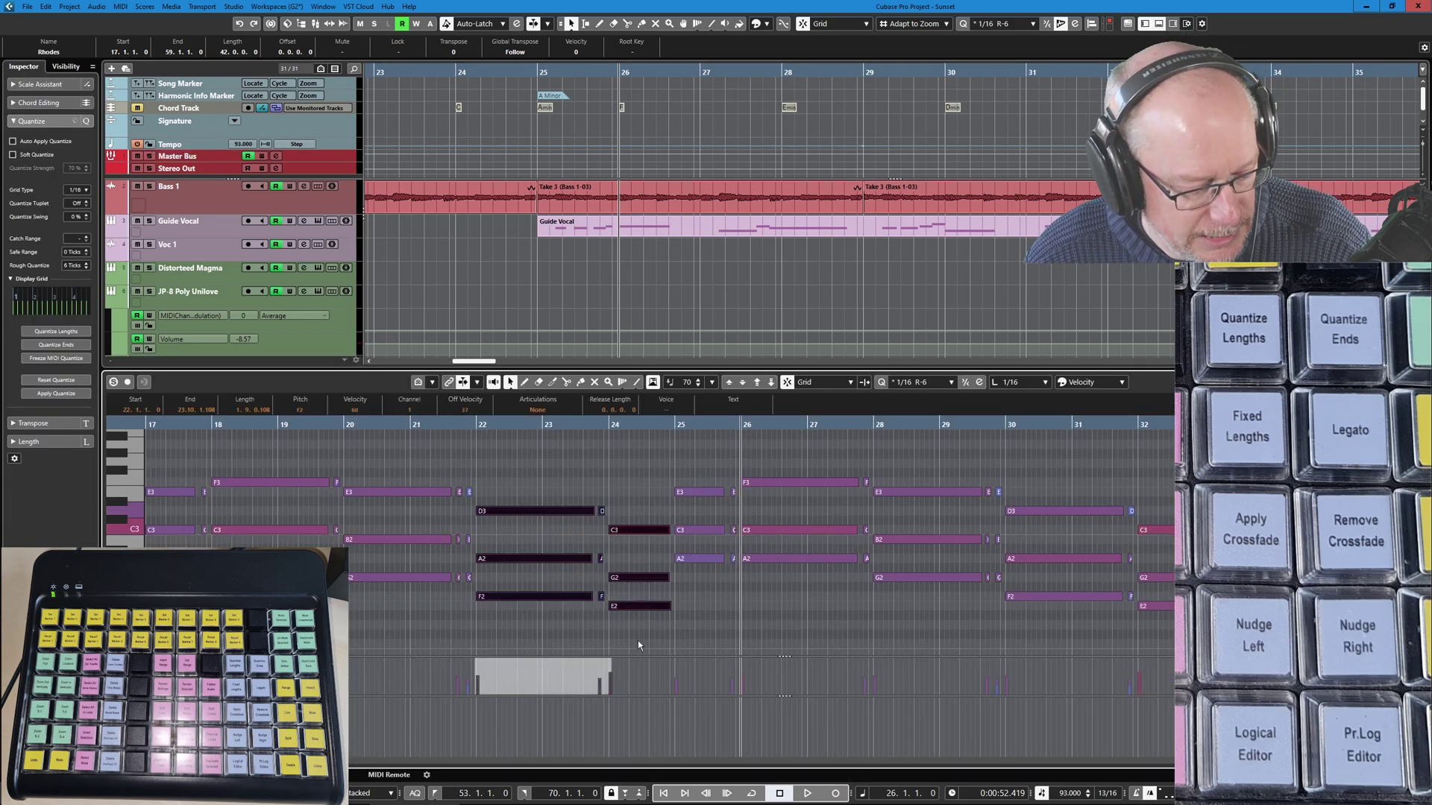
key(ctrl+alt+l)
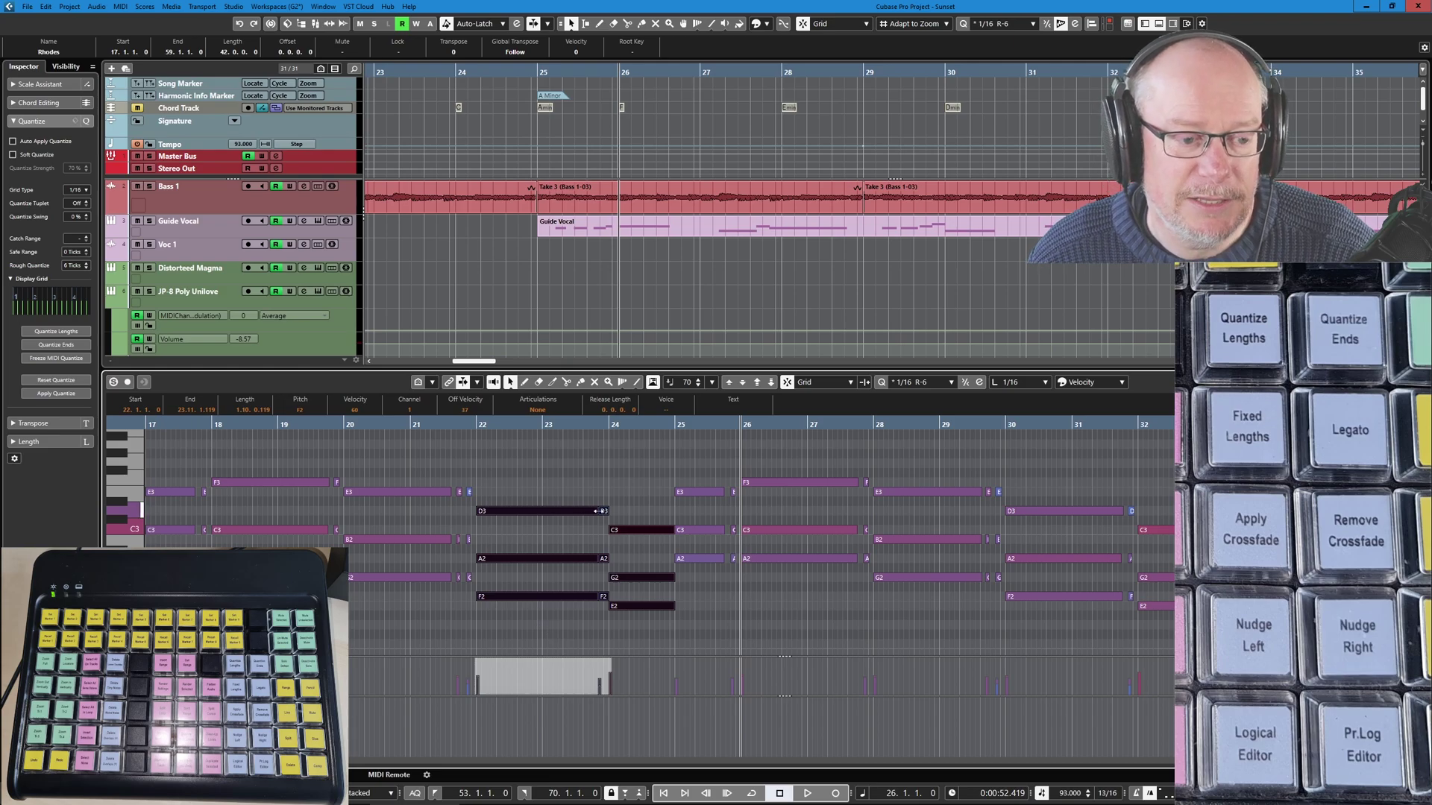
click(572, 468)
key(ctrl+z)
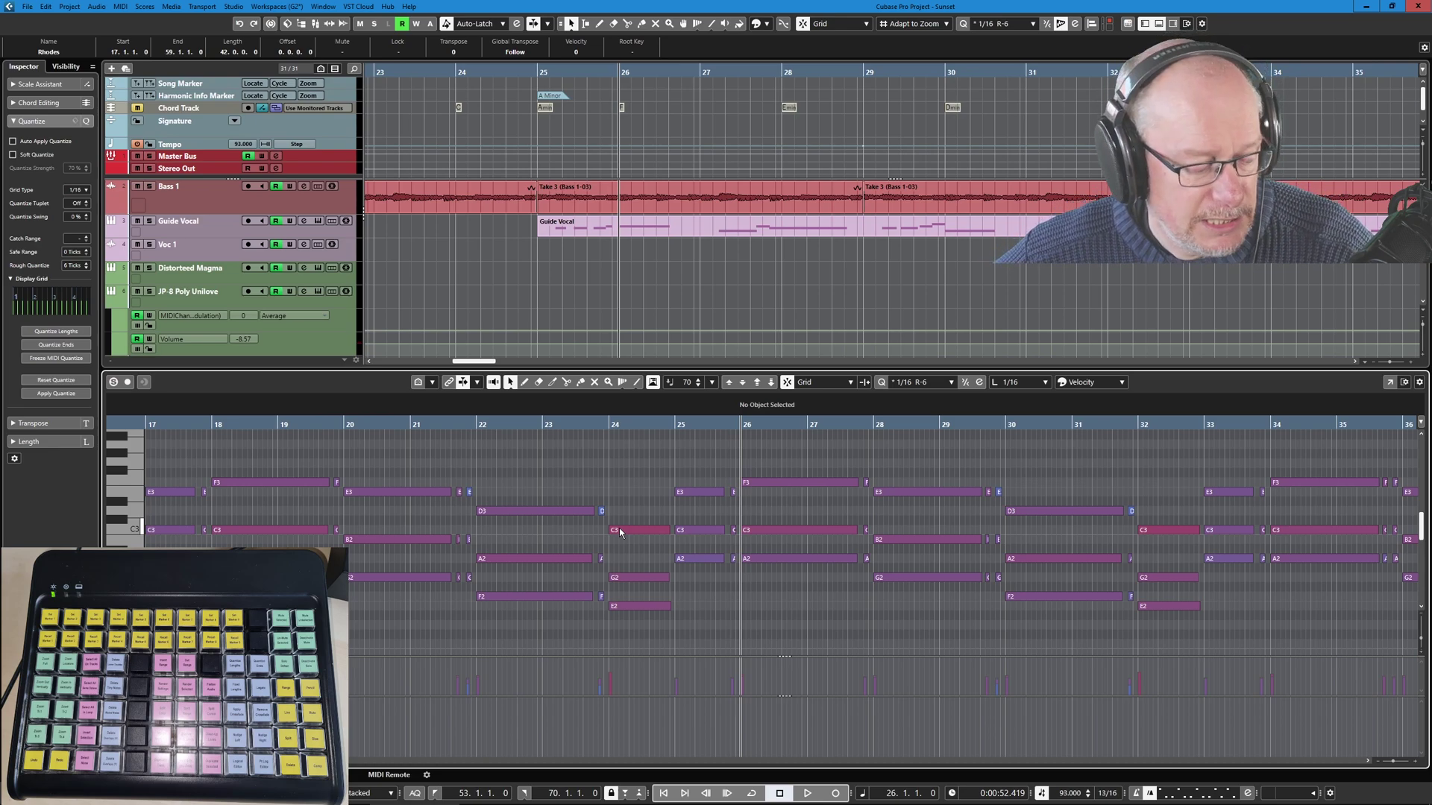
- Bring the Keyboard Shortcuts.xlsx spreadsheet back in front of Cubase
key(alt+Tab)
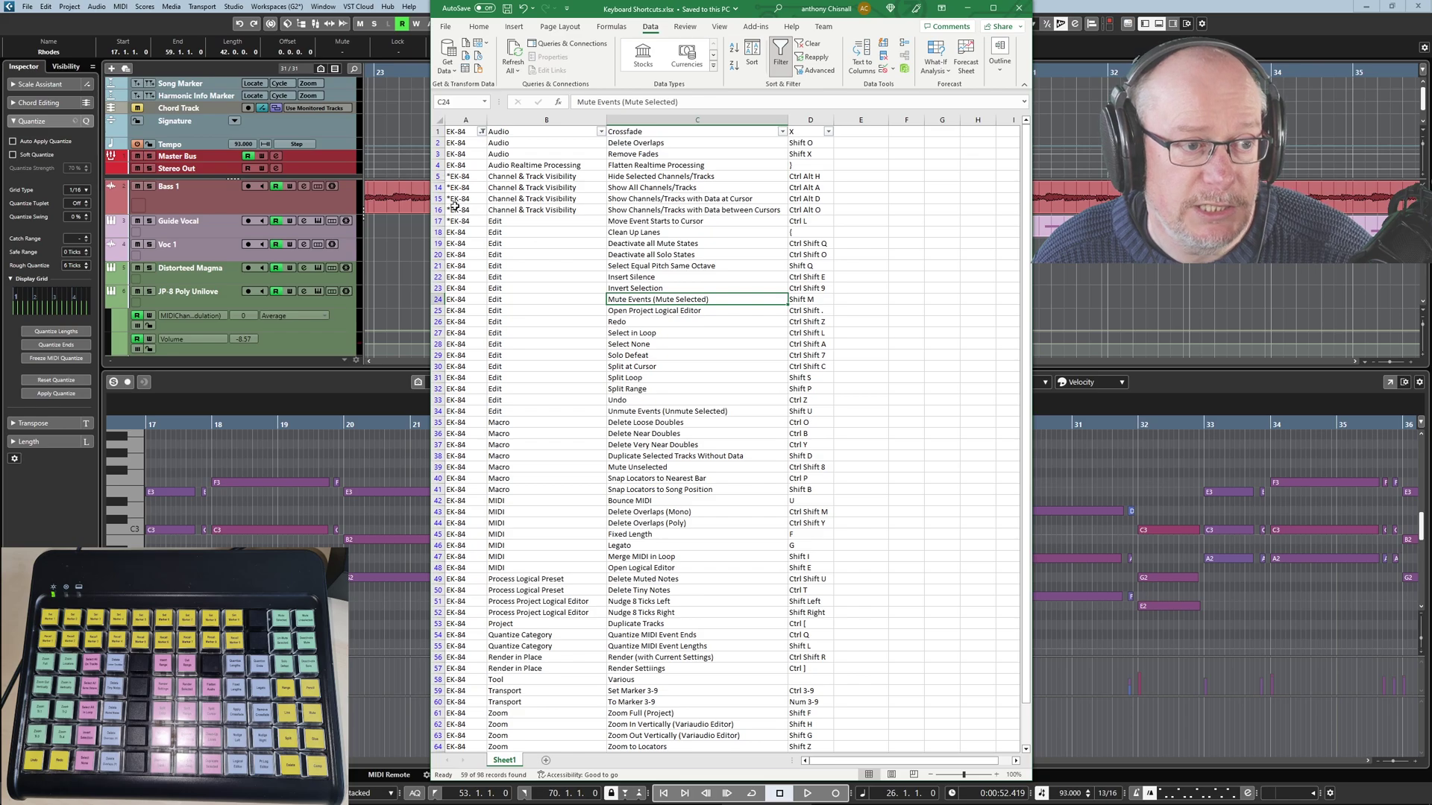